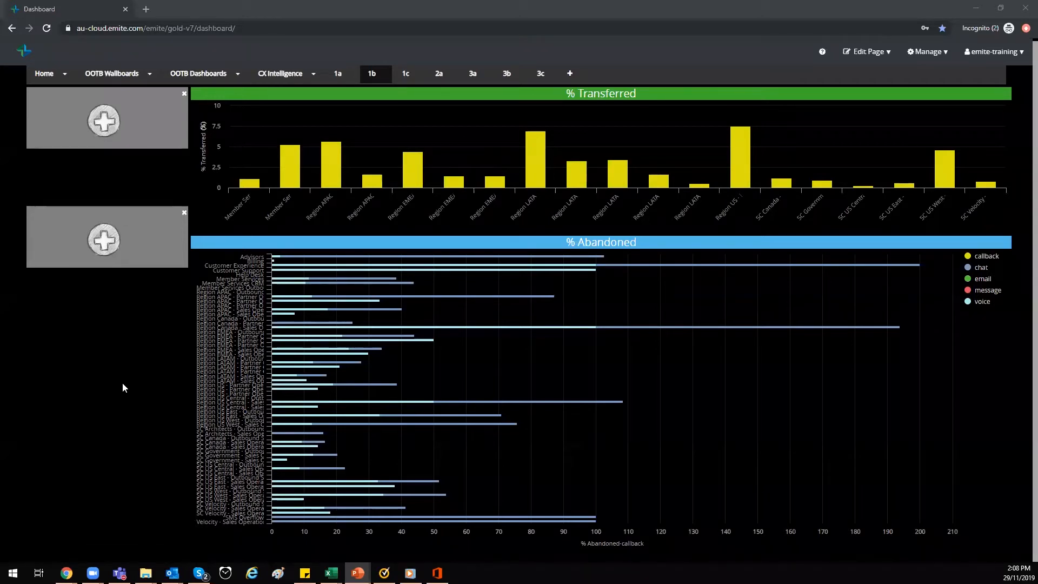
Add a Date Picker datablock titled "Date Picker" in Dark Blue style to the upper empty placeholder, and extend its height to the % Abandoned header.
{"action": "left_click", "coordinate": [865, 52]}
{"action": "left_click", "coordinate": [104, 120]}
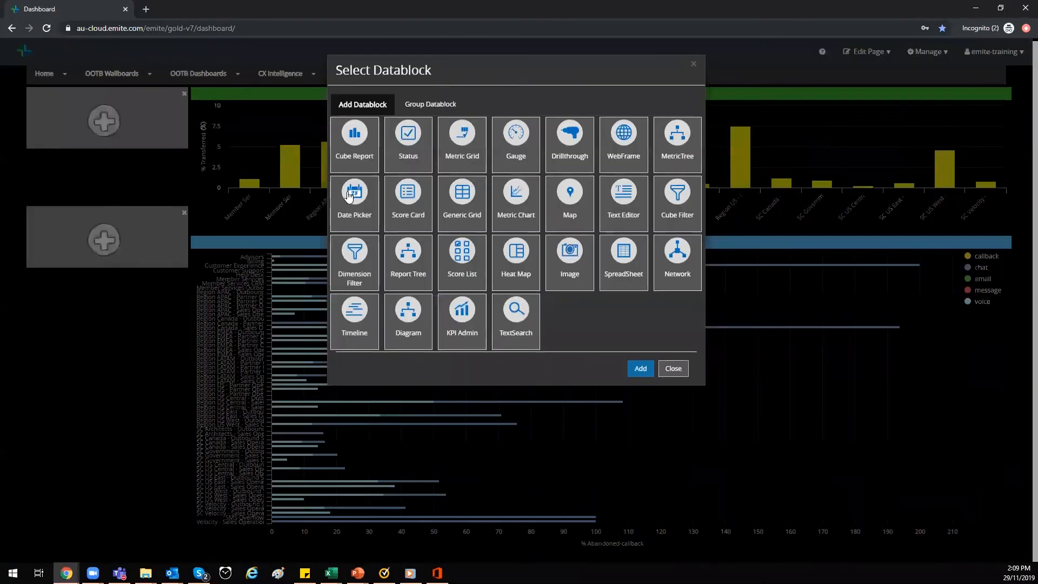
{"action": "left_click", "coordinate": [344, 214]}
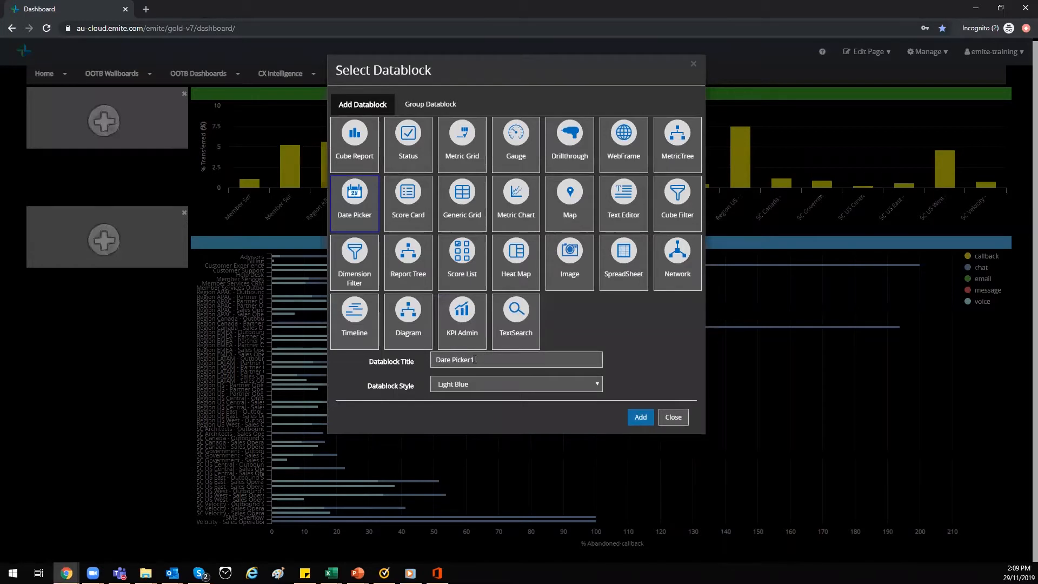
{"action": "left_click", "coordinate": [486, 359]}
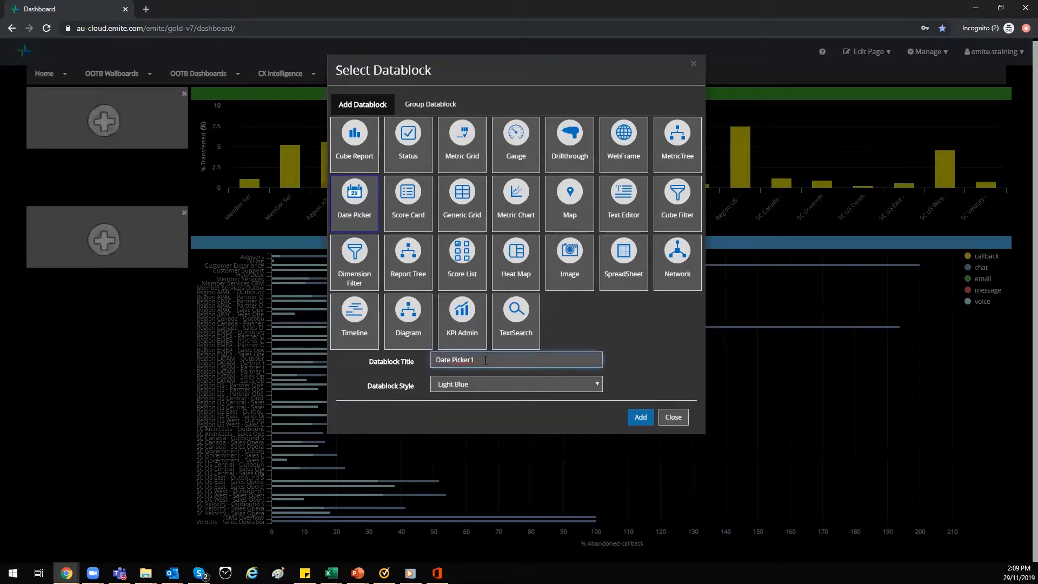
{"action": "key", "text": "BackSpace"}
{"action": "left_click", "coordinate": [485, 386]}
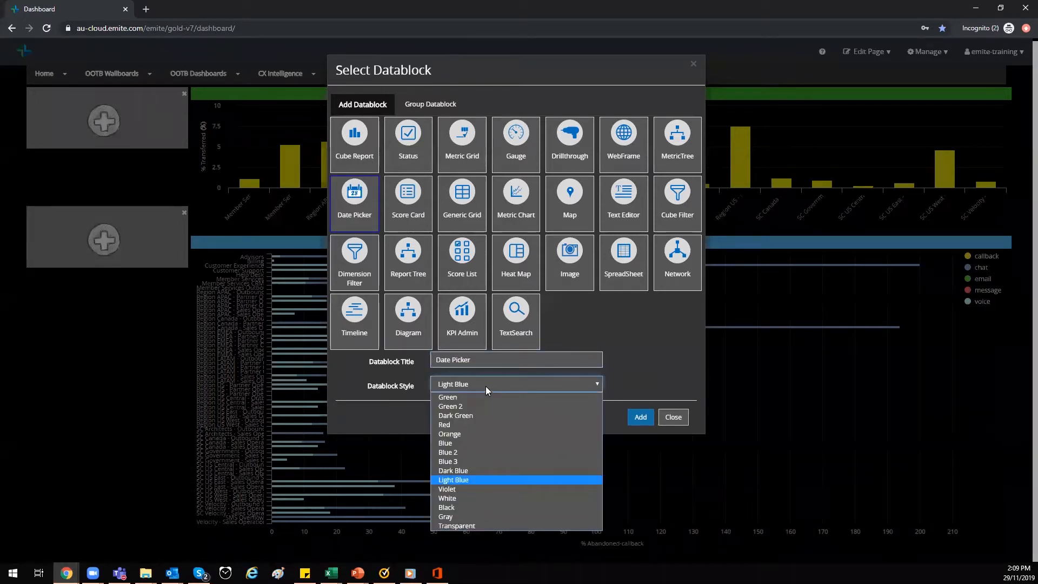
{"action": "left_click", "coordinate": [467, 469]}
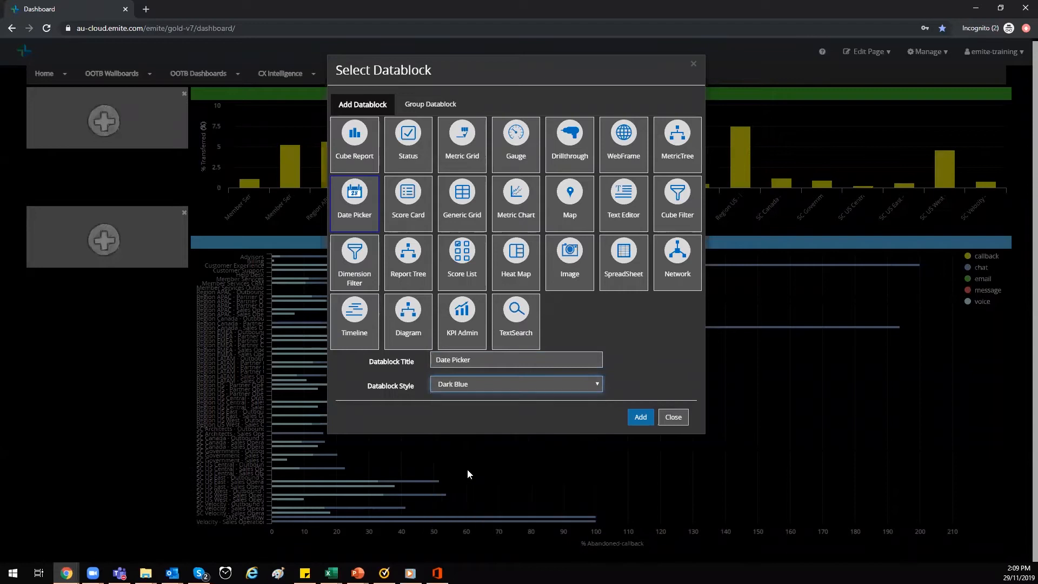
{"action": "left_click", "coordinate": [641, 417]}
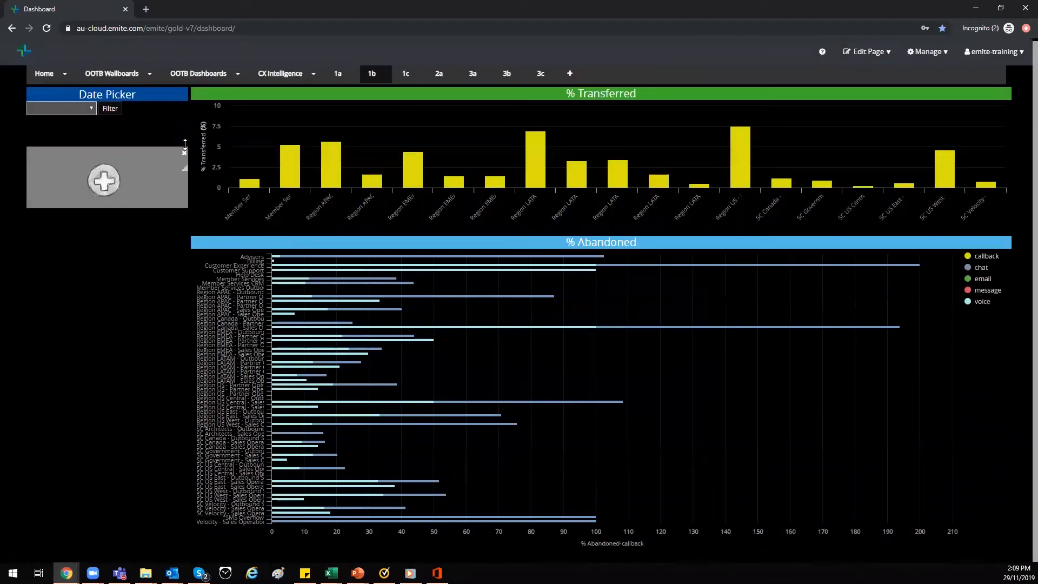
{"action": "left_click_drag", "start_coordinate": [185, 139], "coordinate": [186, 228]}
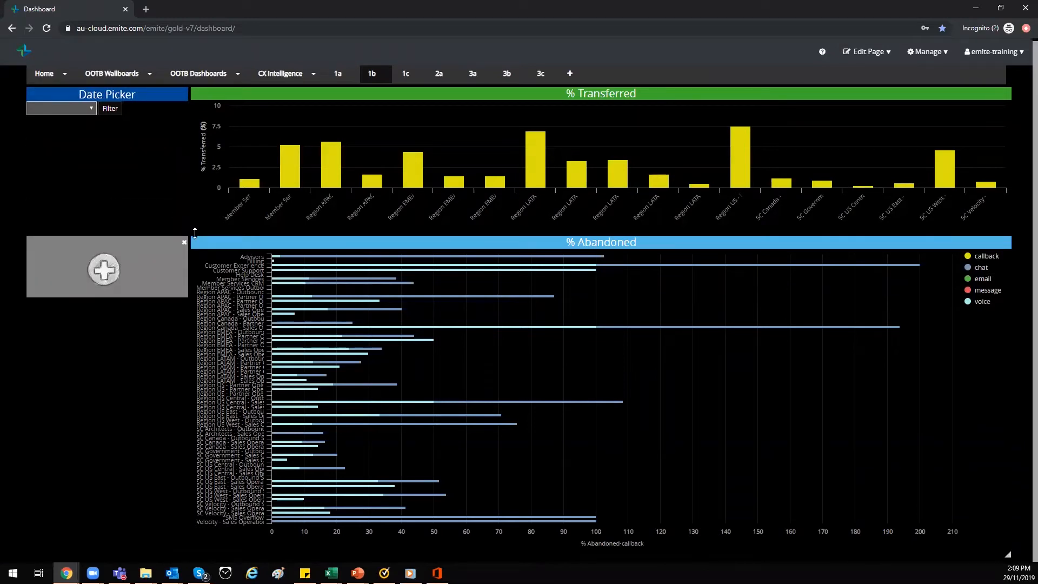
Enter "Select time frame for your report as necessary:" as the Date Picker's description text.
{"action": "mouse_move", "coordinate": [147, 101]}
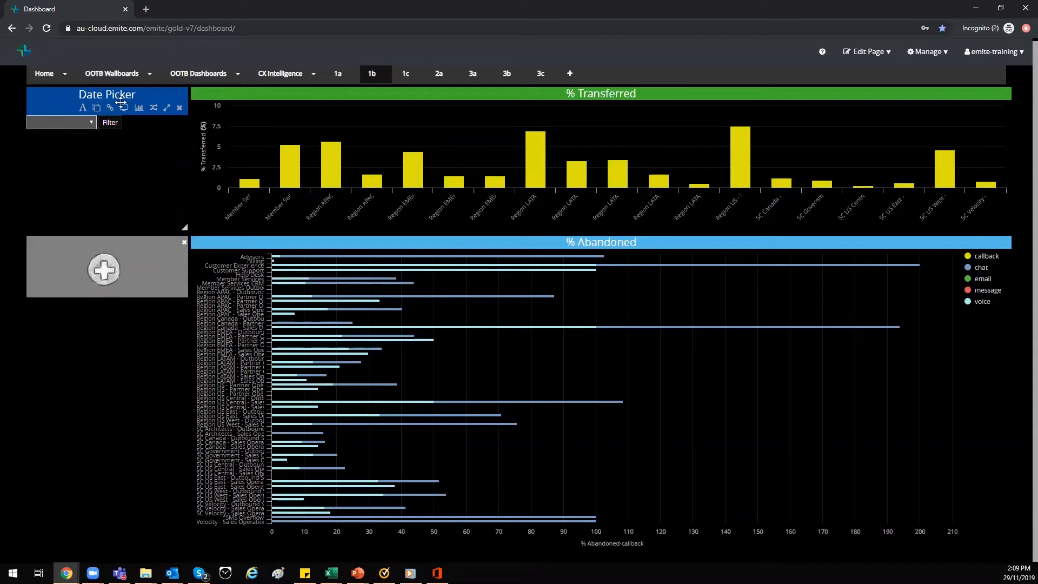
{"action": "left_click", "coordinate": [83, 109]}
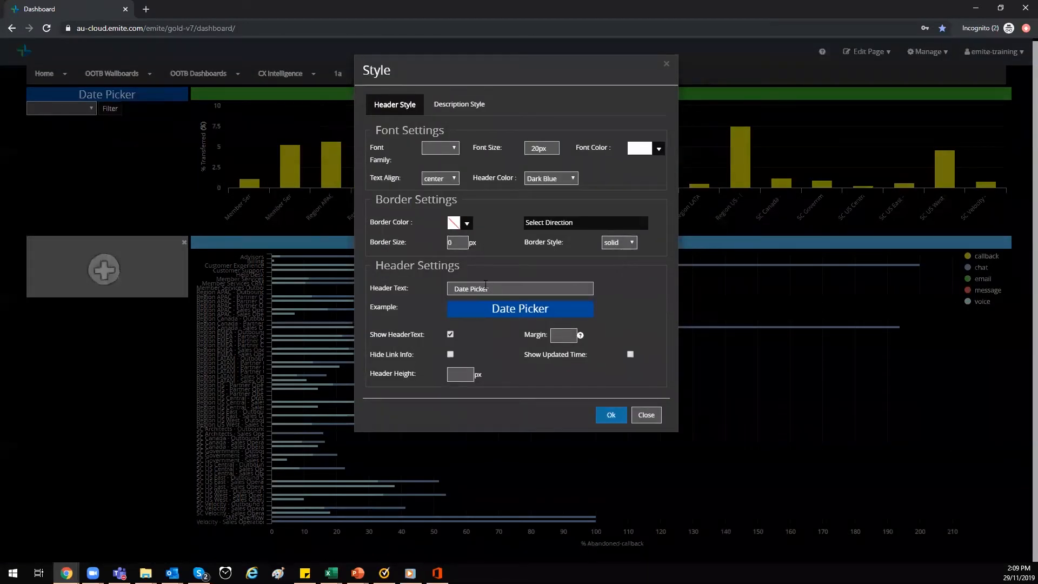
{"action": "left_click", "coordinate": [455, 149]}
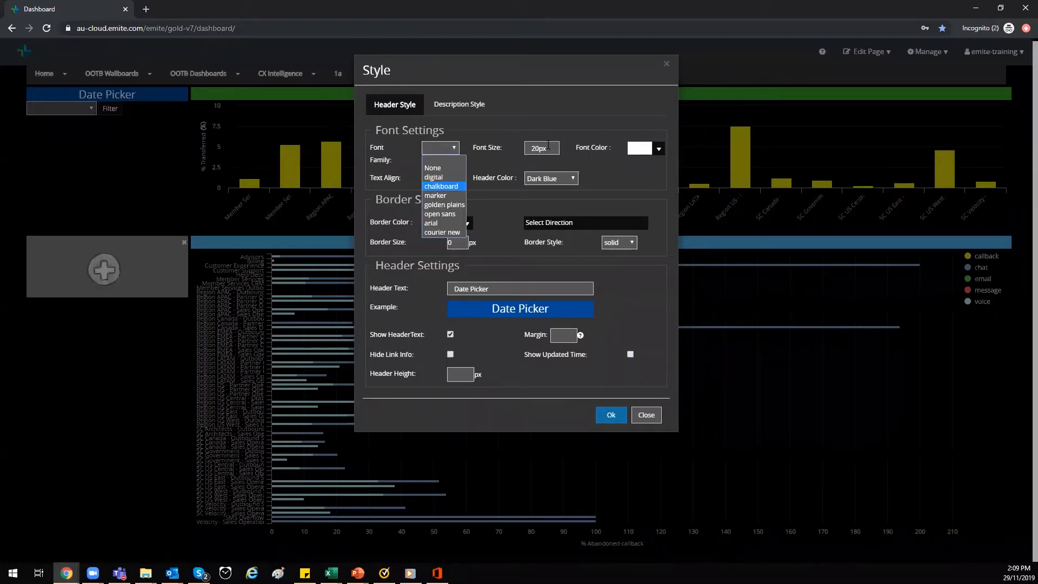
{"action": "left_click", "coordinate": [475, 108]}
{"action": "left_click", "coordinate": [465, 108]}
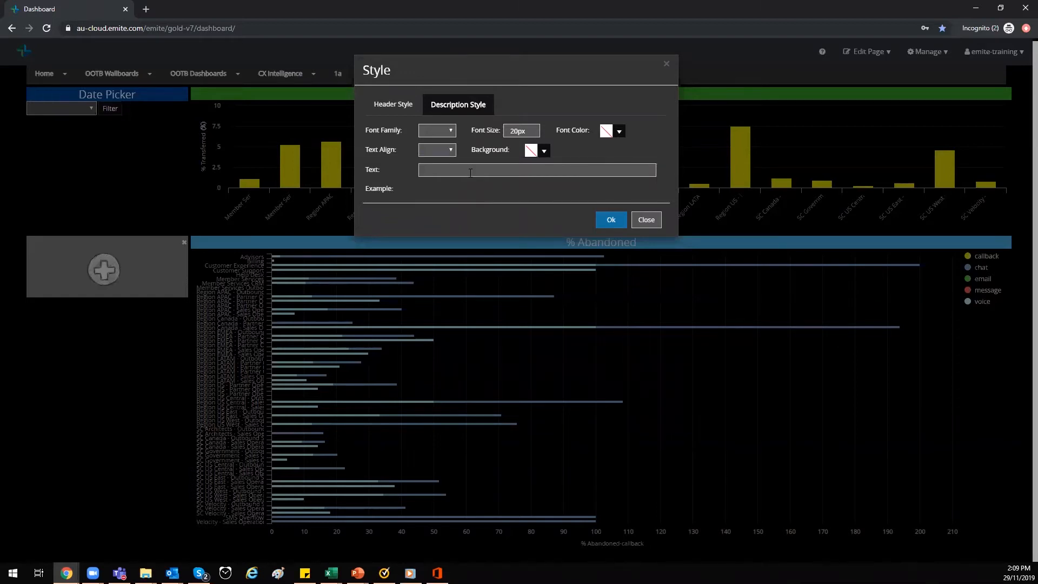
{"action": "left_click", "coordinate": [472, 169]}
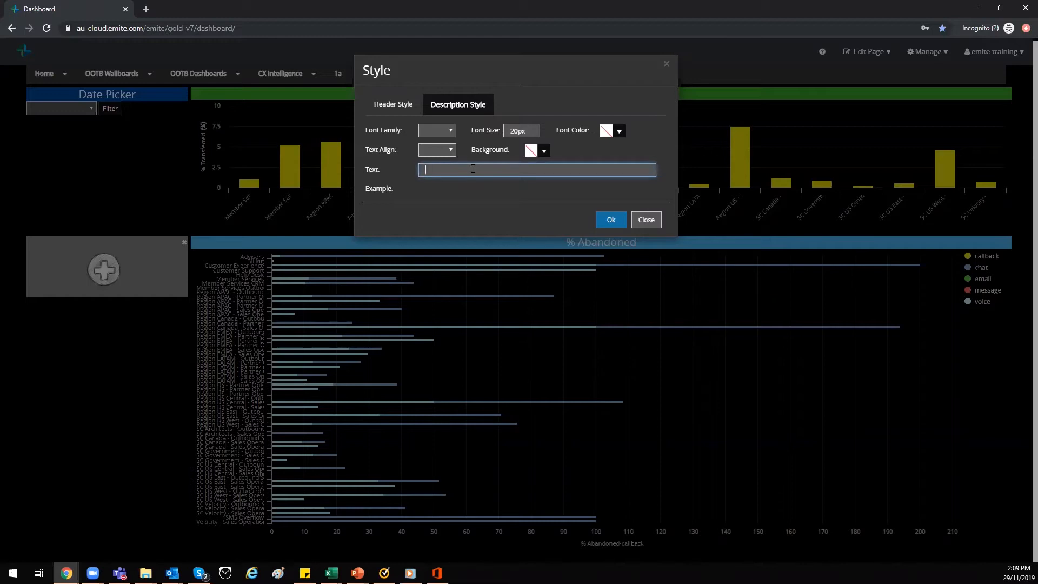
{"action": "type", "text": "Sel"}
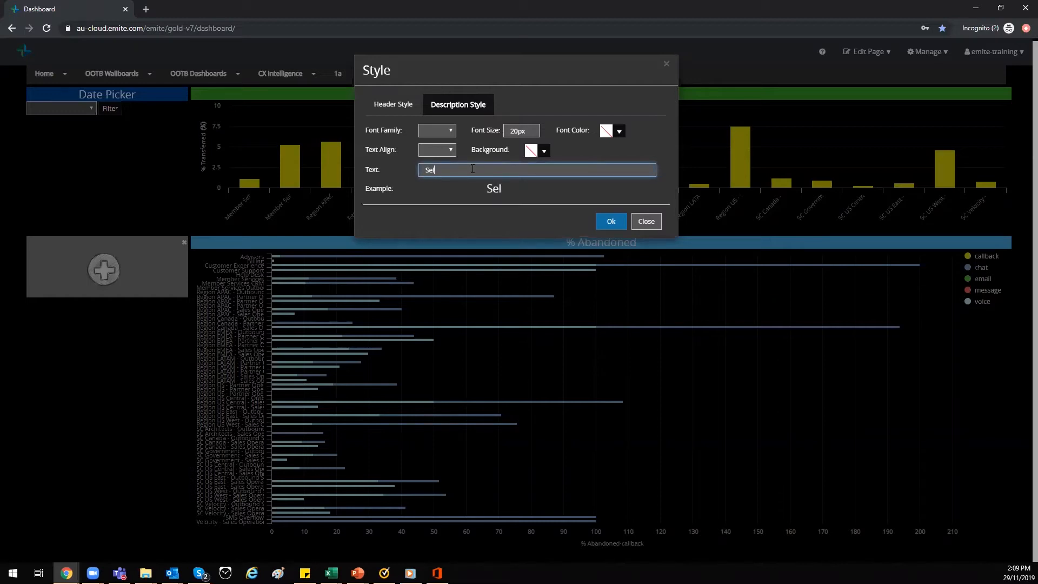
{"action": "type", "text": "ect timeframe f"}
{"action": "key", "text": "BackSpace"}
{"action": "key", "text": "BackSpace"}
{"action": "type", "text": "frame for your report "}
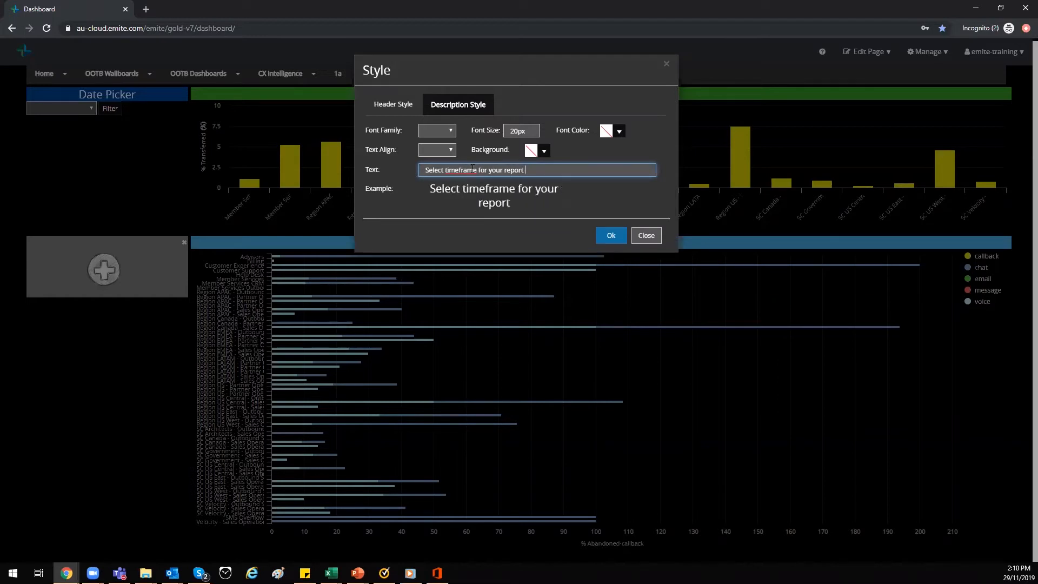
{"action": "type", "text": "as necessary:"}
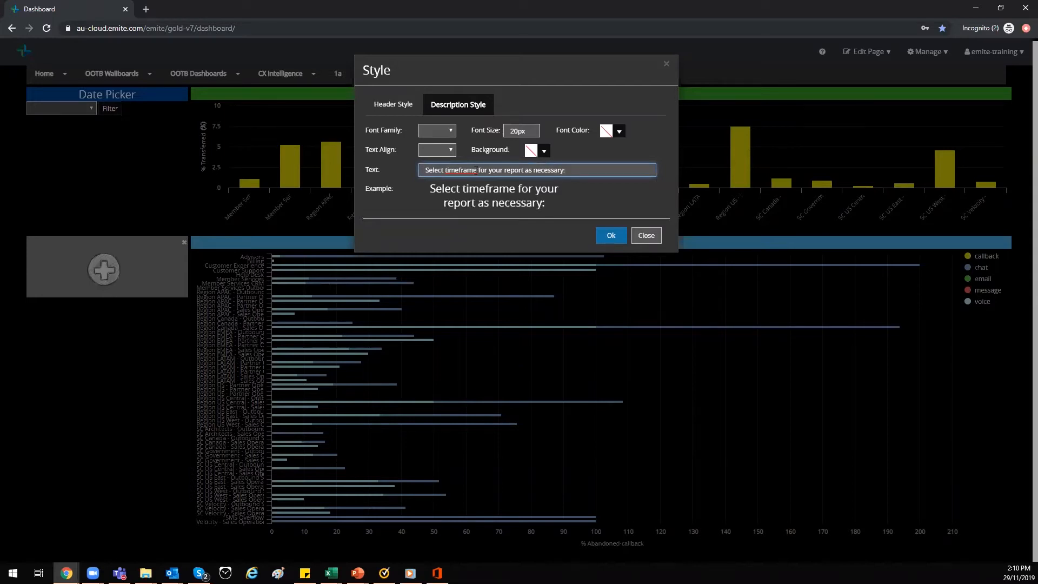
{"action": "left_click", "coordinate": [461, 171]}
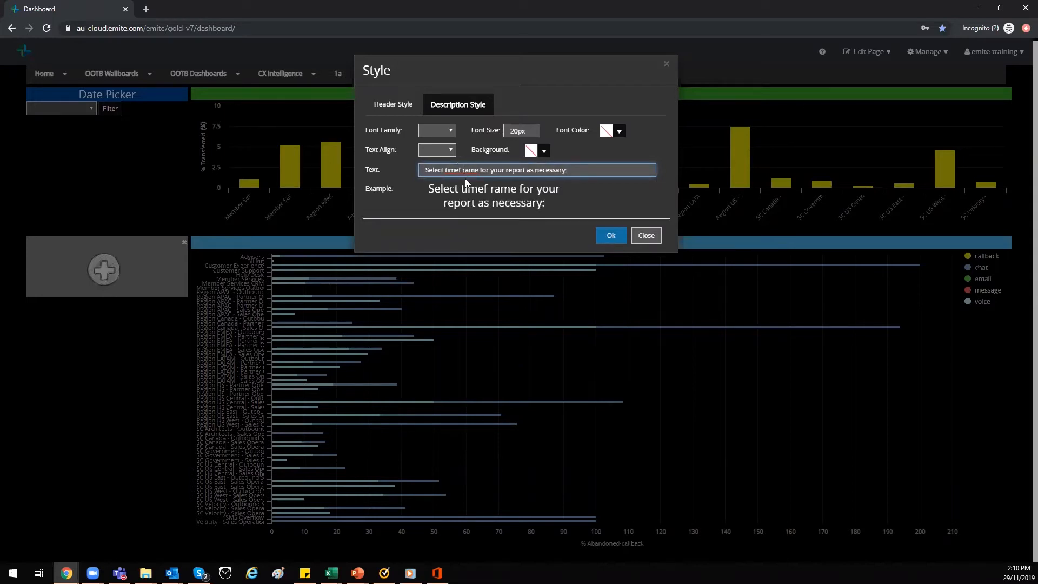
{"action": "key", "text": "BackSpace"}
{"action": "key", "text": "Left"}
Set the Date Picker description's font family to arial and apply the style.
{"action": "left_click", "coordinate": [451, 132]}
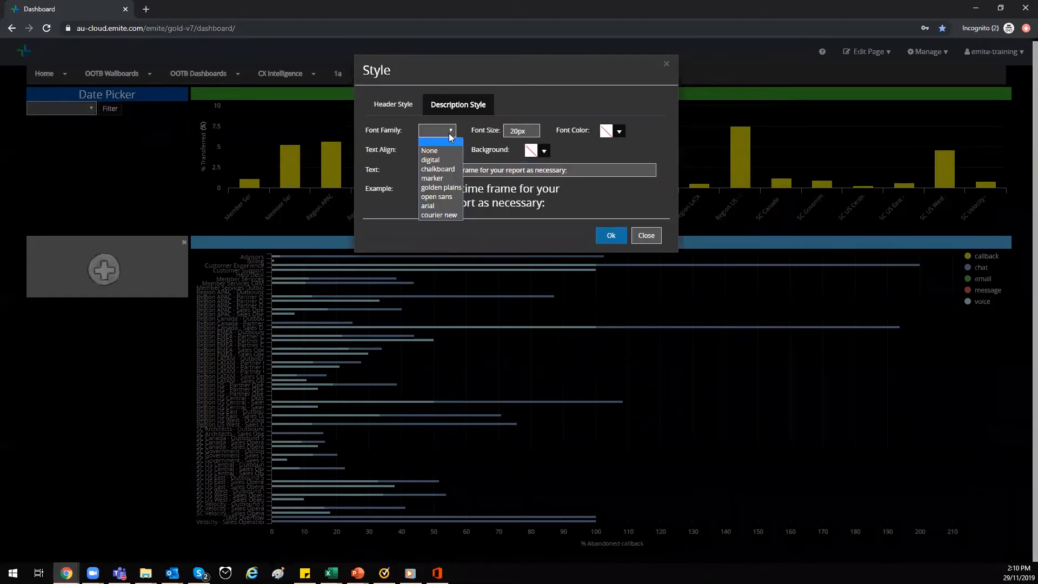
{"action": "left_click", "coordinate": [439, 209]}
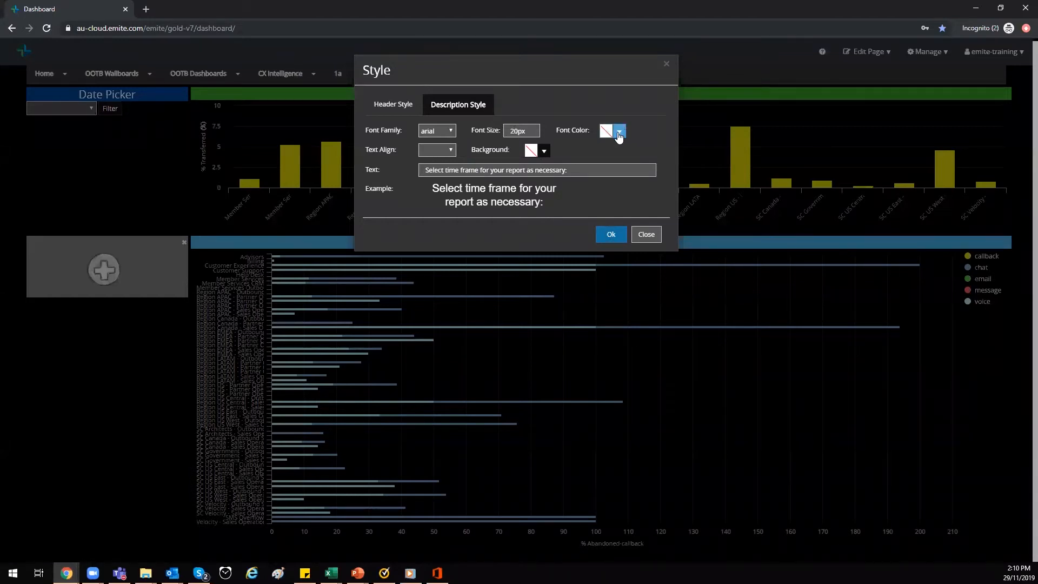
{"action": "left_click", "coordinate": [610, 241]}
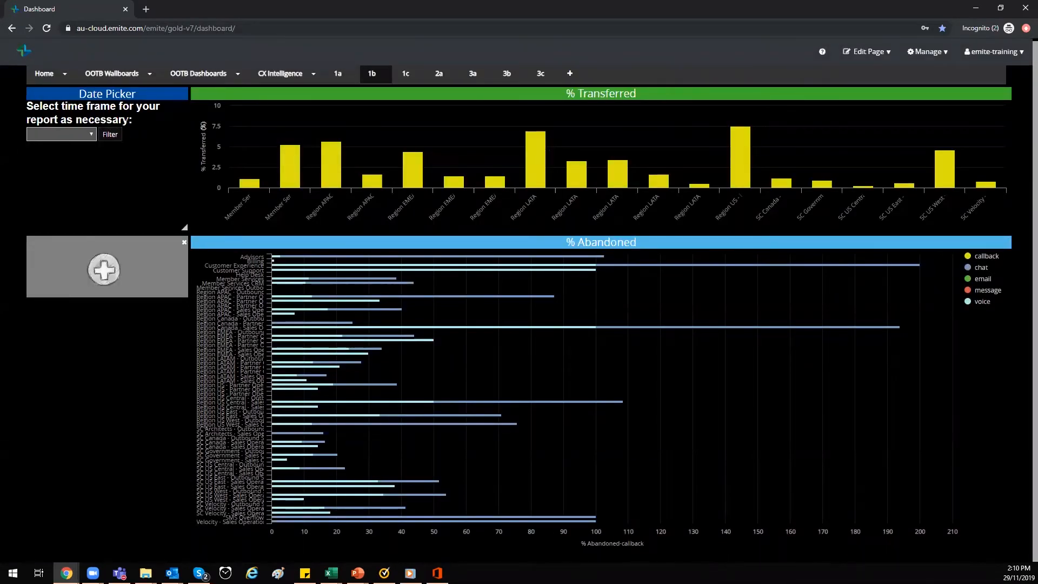
Set the Date Picker's content position to center.
{"action": "mouse_move", "coordinate": [156, 95]}
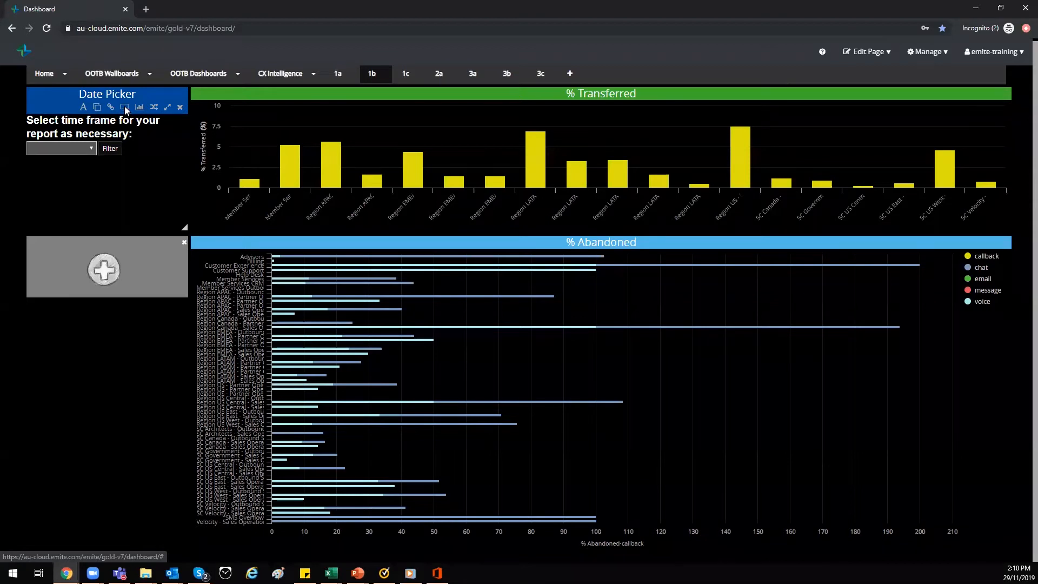
{"action": "left_click", "coordinate": [125, 109]}
{"action": "left_click", "coordinate": [459, 106]}
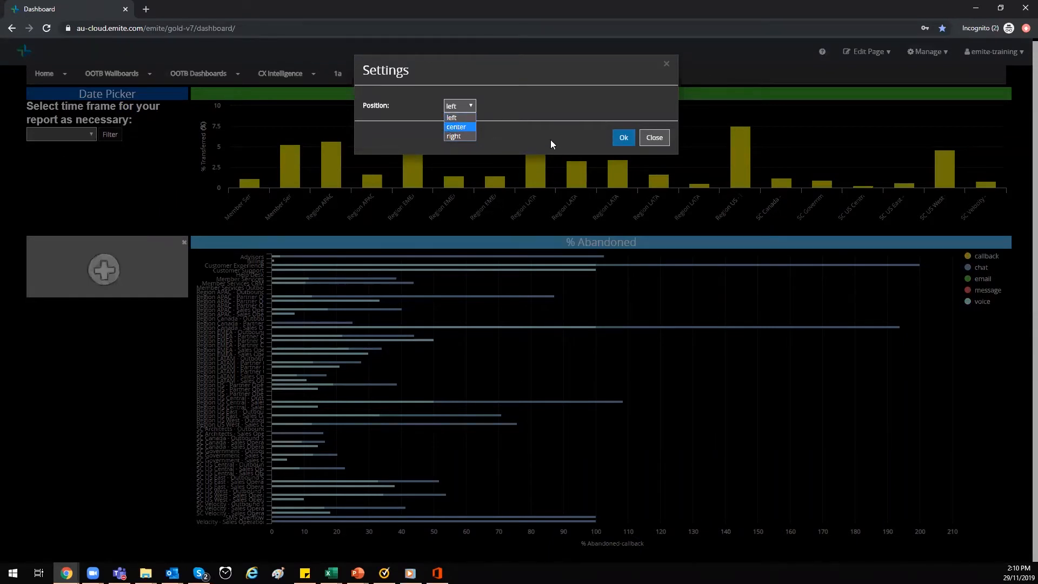
{"action": "left_click", "coordinate": [625, 141]}
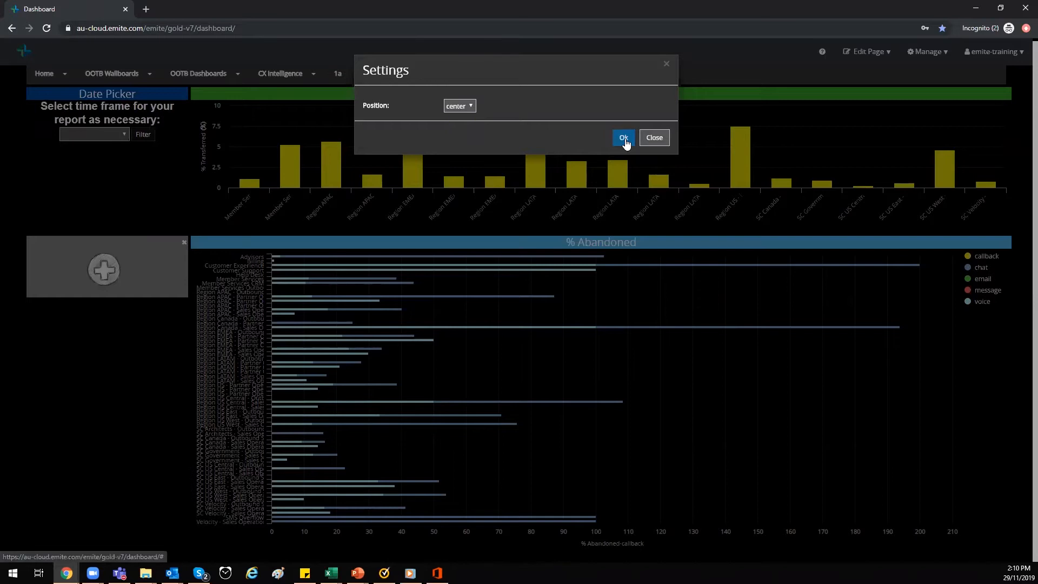
{"action": "left_click", "coordinate": [627, 139]}
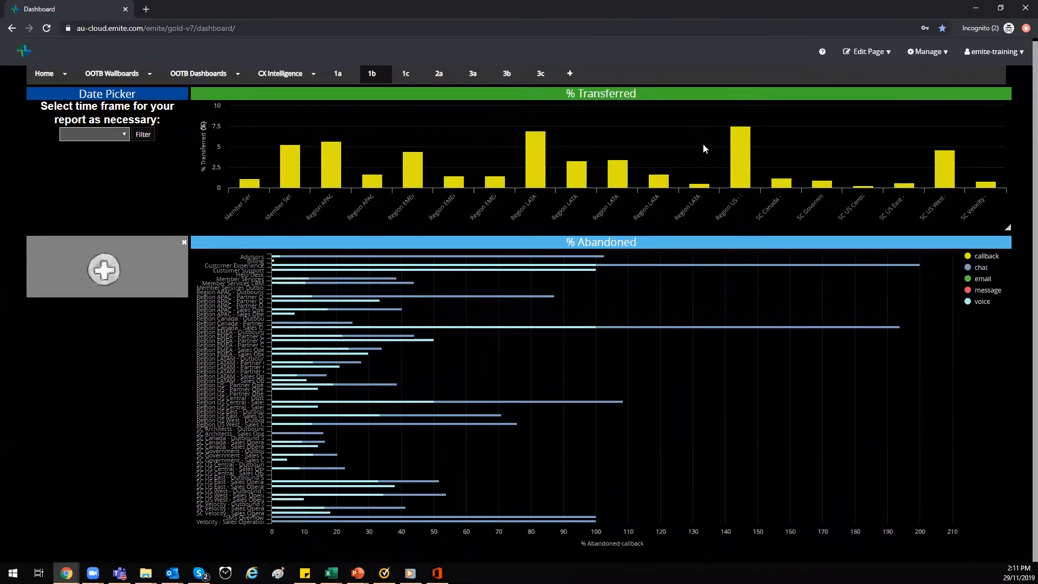
Examine the preset time ranges in the % Transferred chart's time configuration without changing it.
{"action": "mouse_move", "coordinate": [682, 96]}
{"action": "mouse_move", "coordinate": [898, 98]}
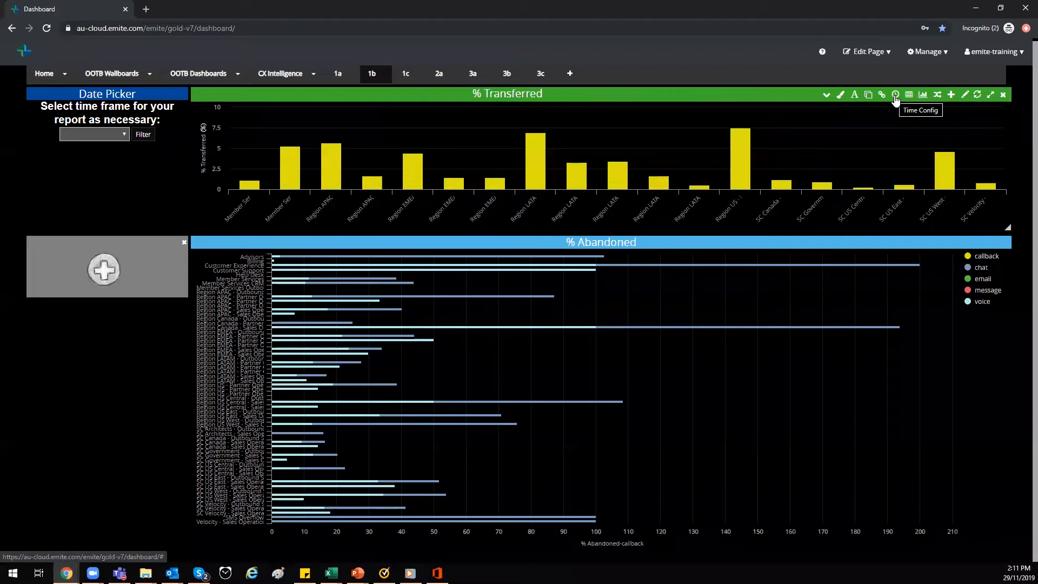
{"action": "left_click", "coordinate": [895, 95]}
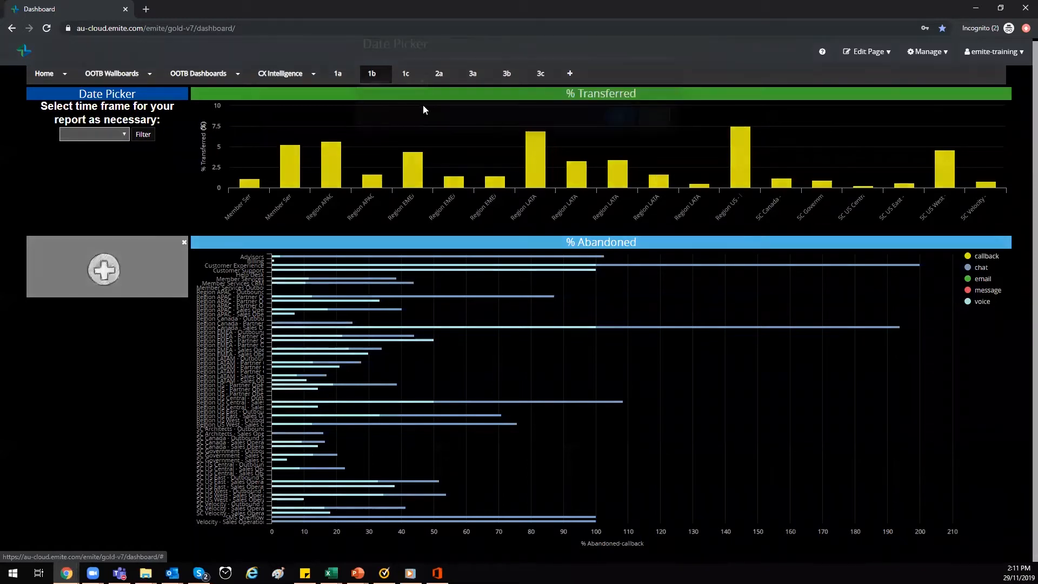
{"action": "left_click", "coordinate": [422, 108]}
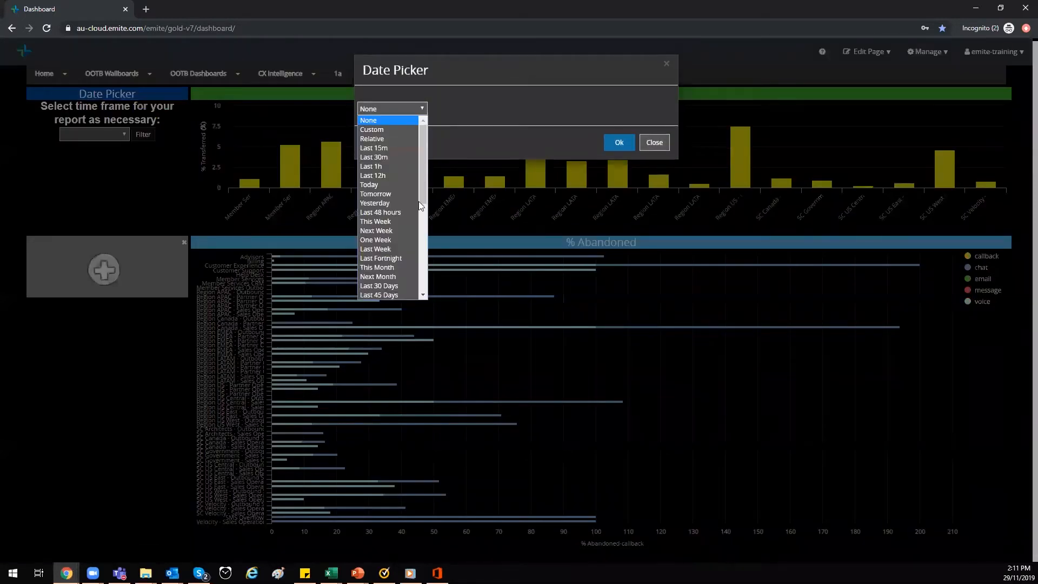
{"action": "left_click", "coordinate": [655, 146]}
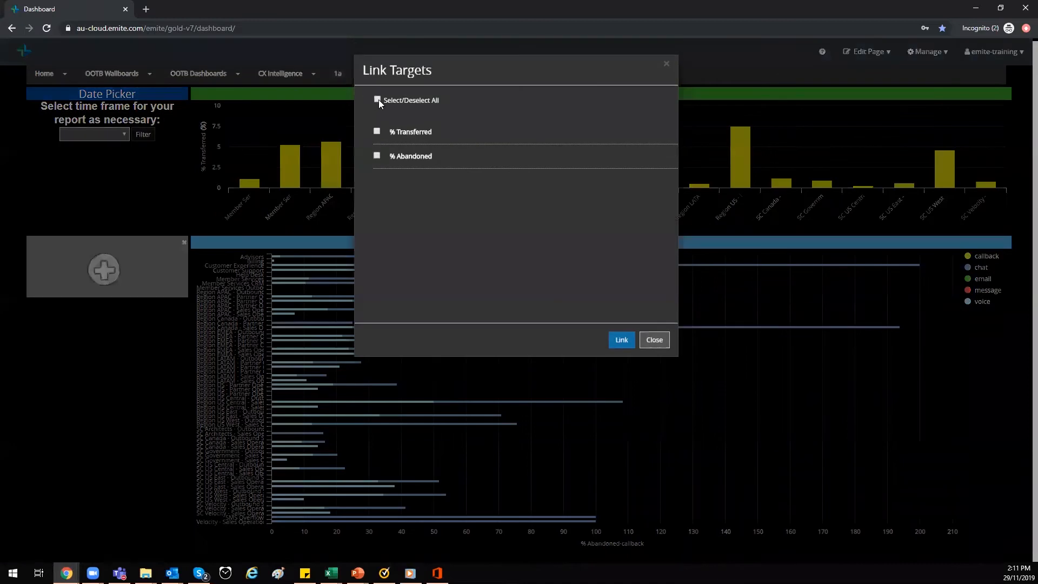
Link the Date Picker to the % Transferred and % Abandoned charts and filter them by Today.
{"action": "left_click", "coordinate": [623, 341]}
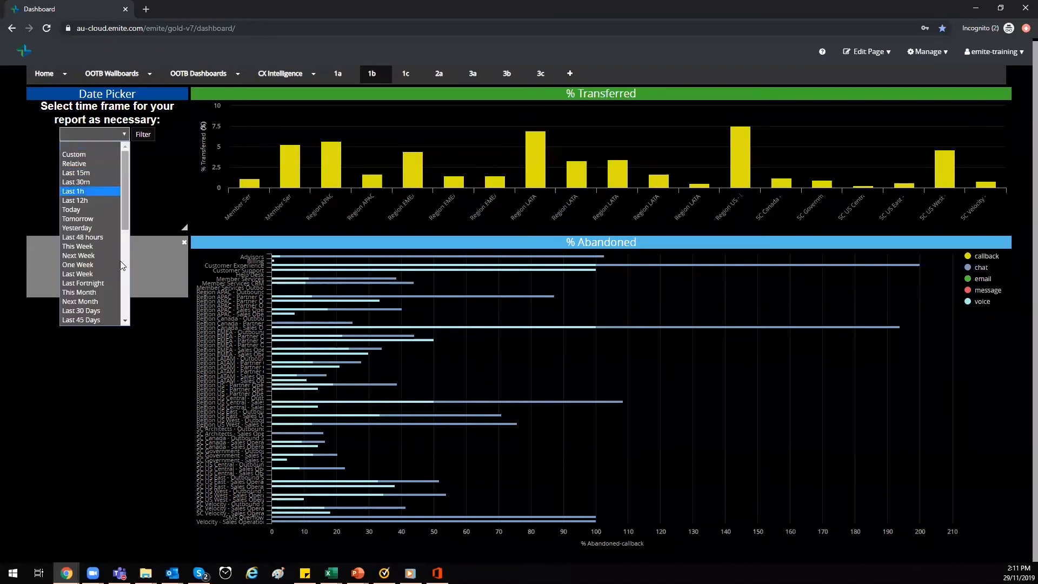
{"action": "scroll", "coordinate": [120, 285], "scroll_direction": "down", "scroll_amount": 3}
{"action": "scroll", "coordinate": [120, 285], "scroll_direction": "down", "scroll_amount": 4}
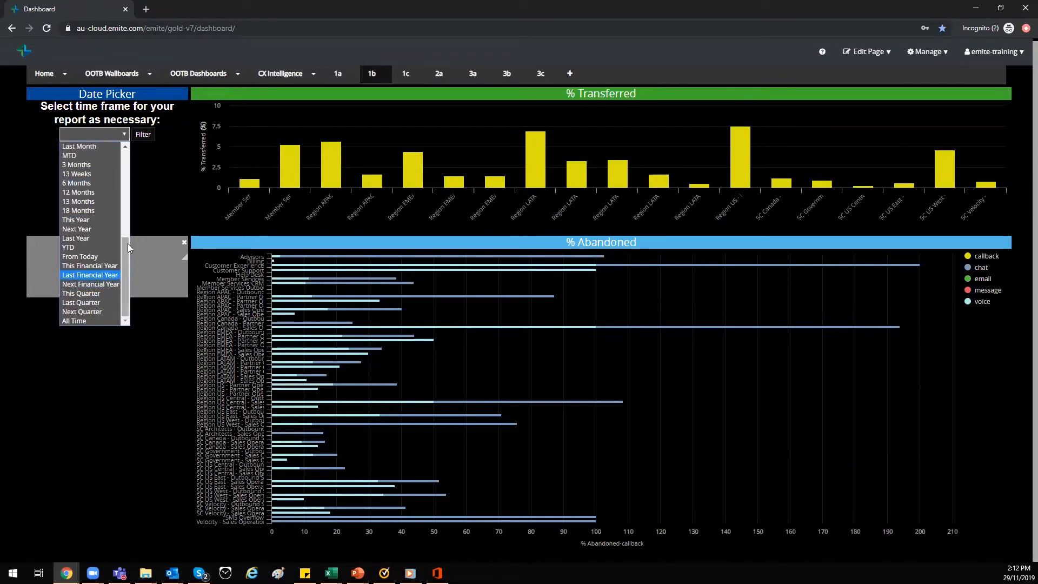
{"action": "left_click_drag", "start_coordinate": [127, 244], "coordinate": [128, 154]}
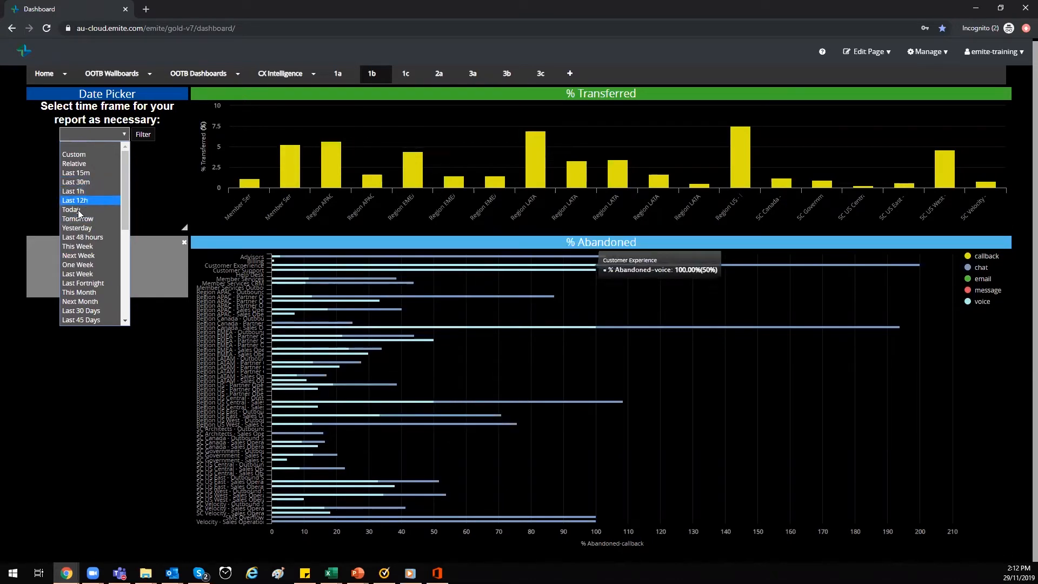
{"action": "left_click", "coordinate": [145, 137]}
{"action": "left_click", "coordinate": [144, 138]}
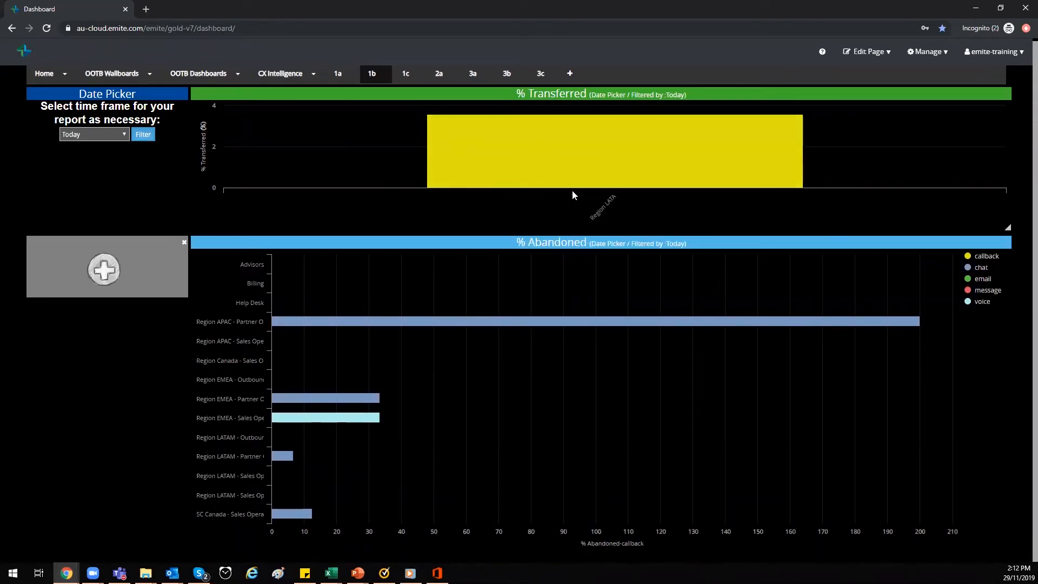
Set the Date Picker's display mode to Button and filter the linked charts by YTD.
{"action": "mouse_move", "coordinate": [550, 173]}
{"action": "mouse_move", "coordinate": [441, 151]}
{"action": "mouse_move", "coordinate": [149, 104]}
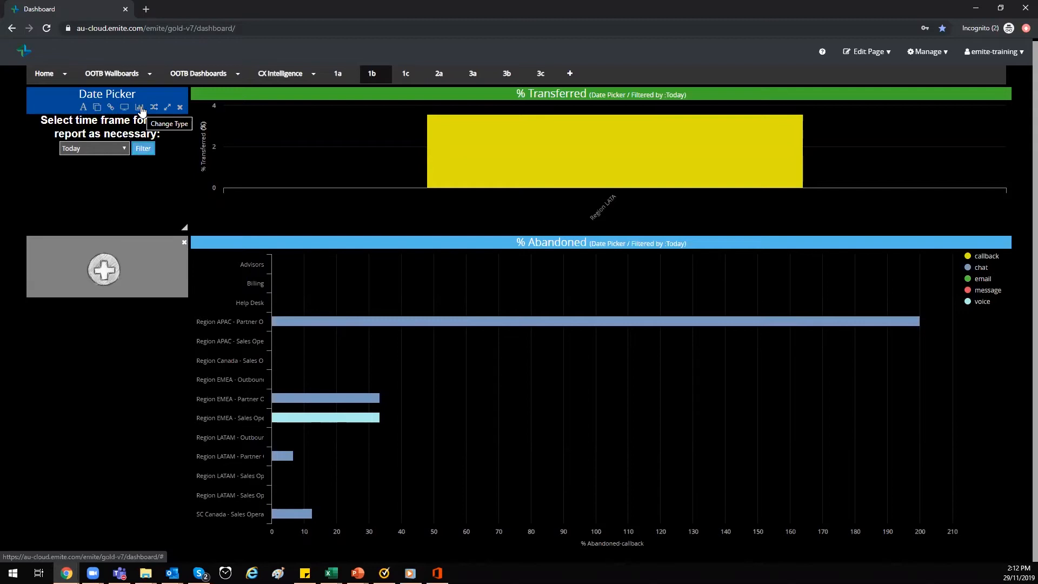
{"action": "left_click", "coordinate": [139, 108]}
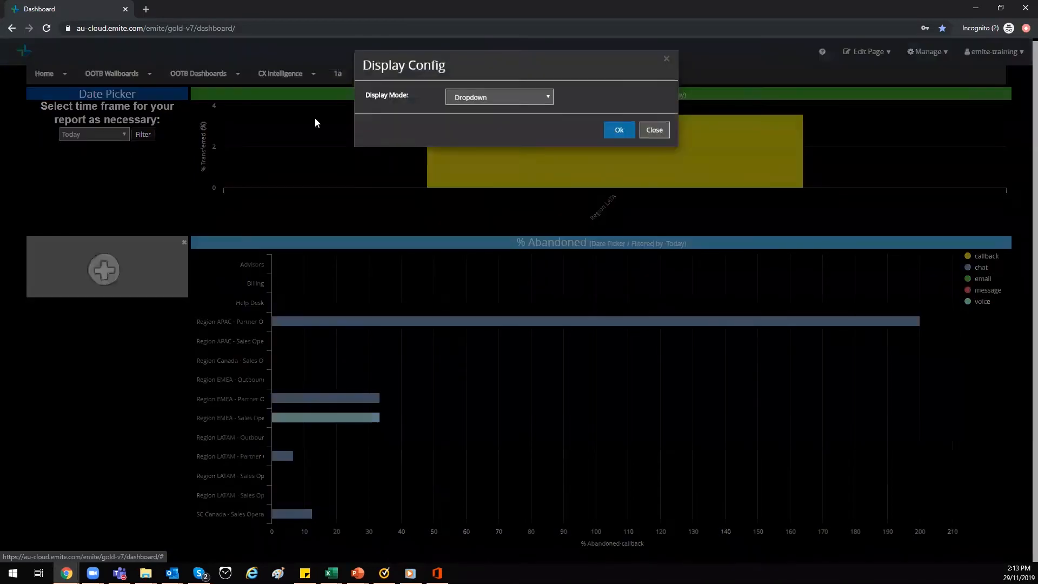
{"action": "left_click", "coordinate": [499, 102]}
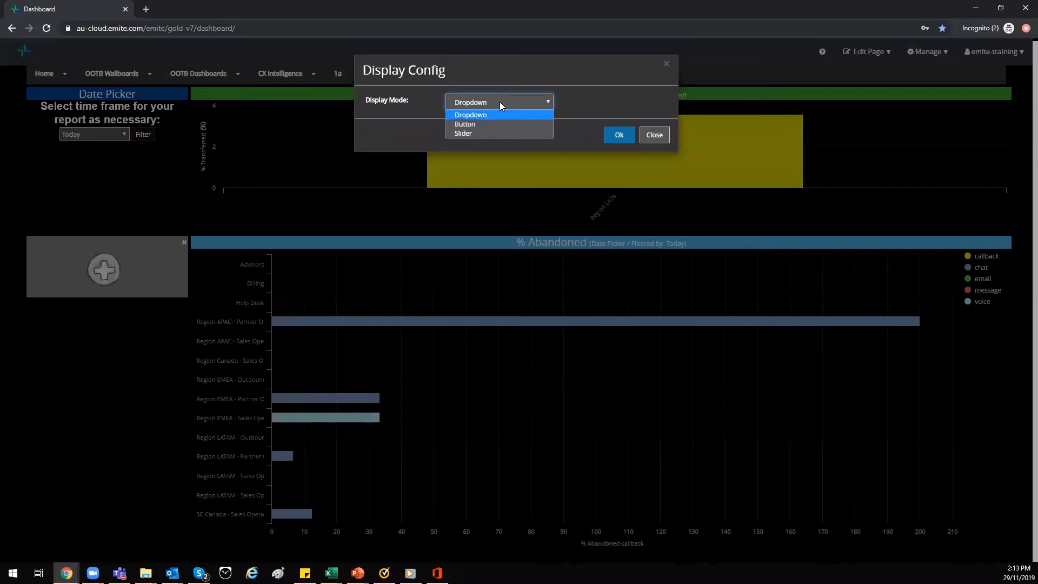
{"action": "left_click", "coordinate": [475, 125]}
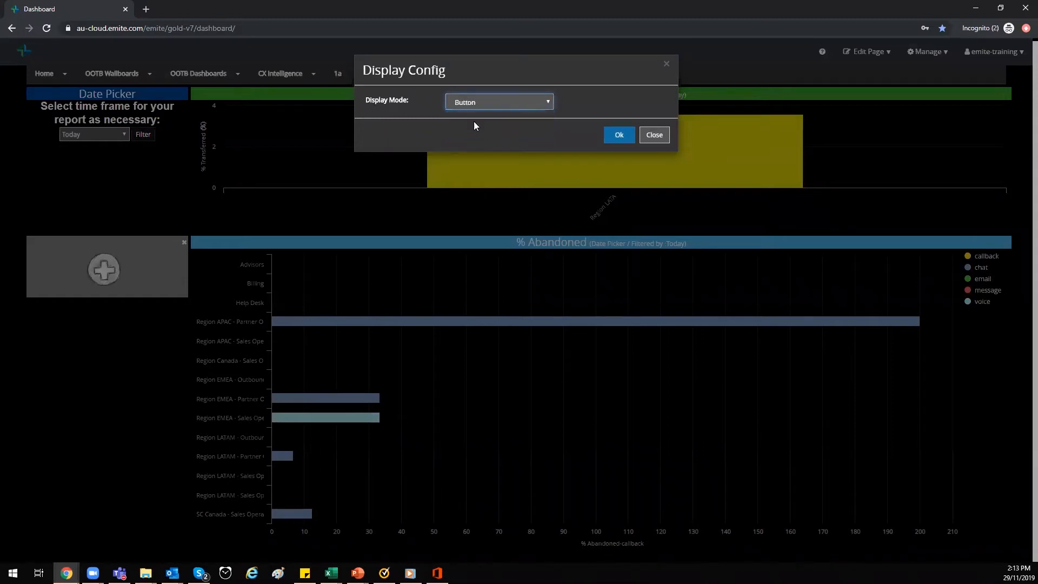
{"action": "left_click", "coordinate": [620, 136]}
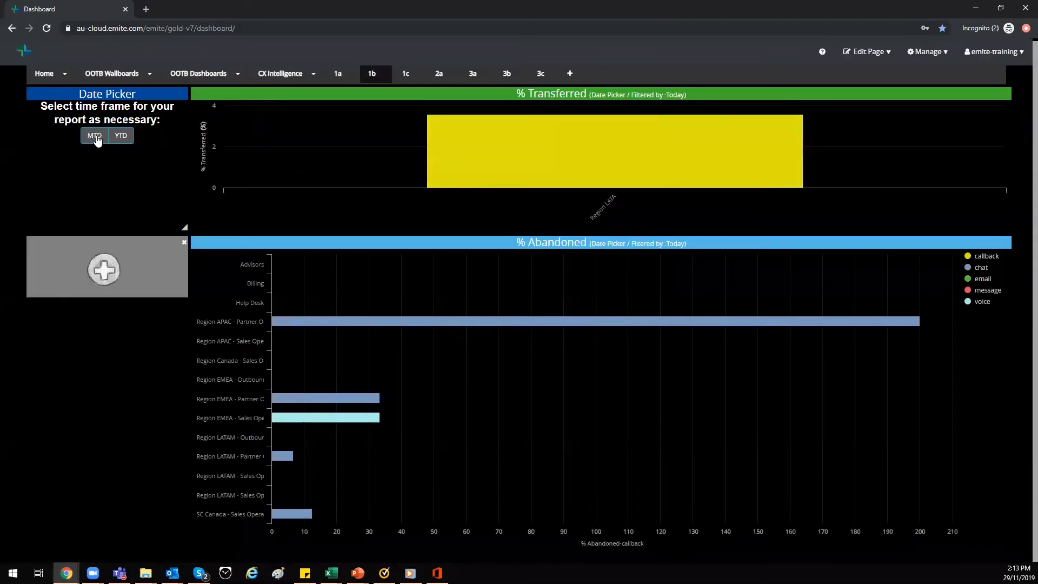
{"action": "left_click", "coordinate": [122, 138]}
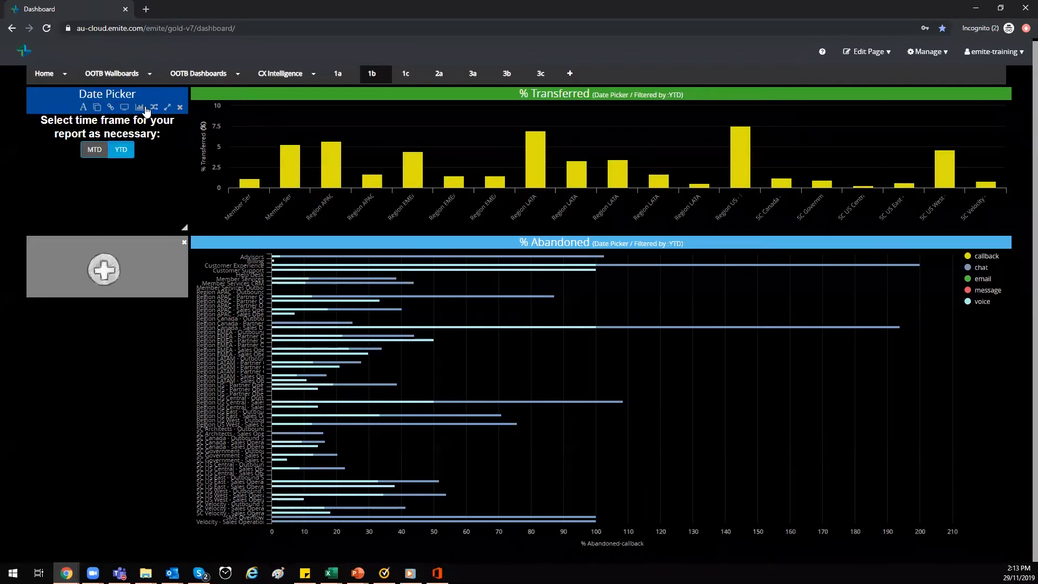
Set the Date Picker's display mode to Slider.
{"action": "left_click", "coordinate": [145, 107]}
{"action": "left_click", "coordinate": [492, 100]}
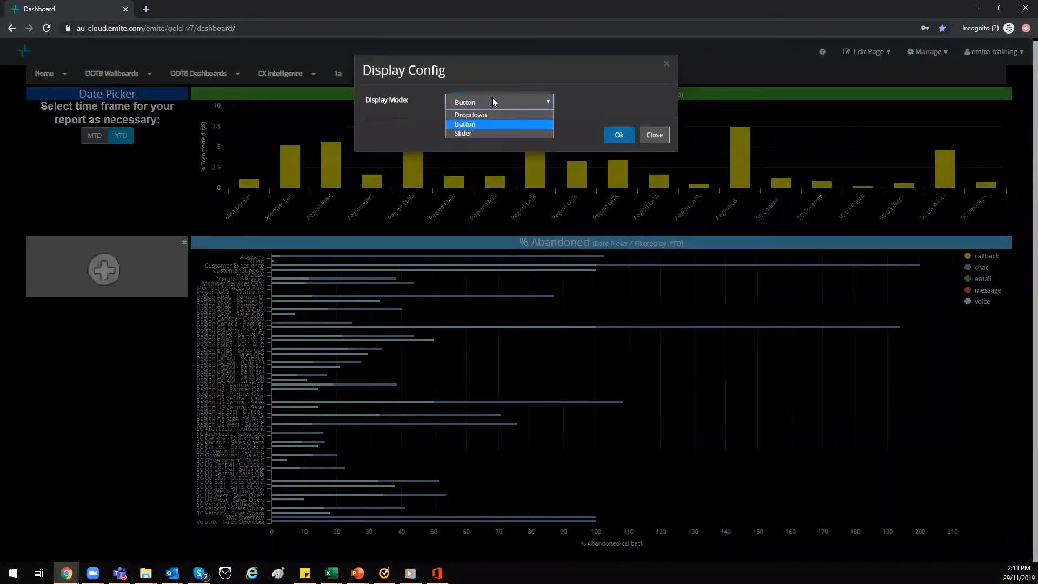
{"action": "left_click", "coordinate": [479, 133]}
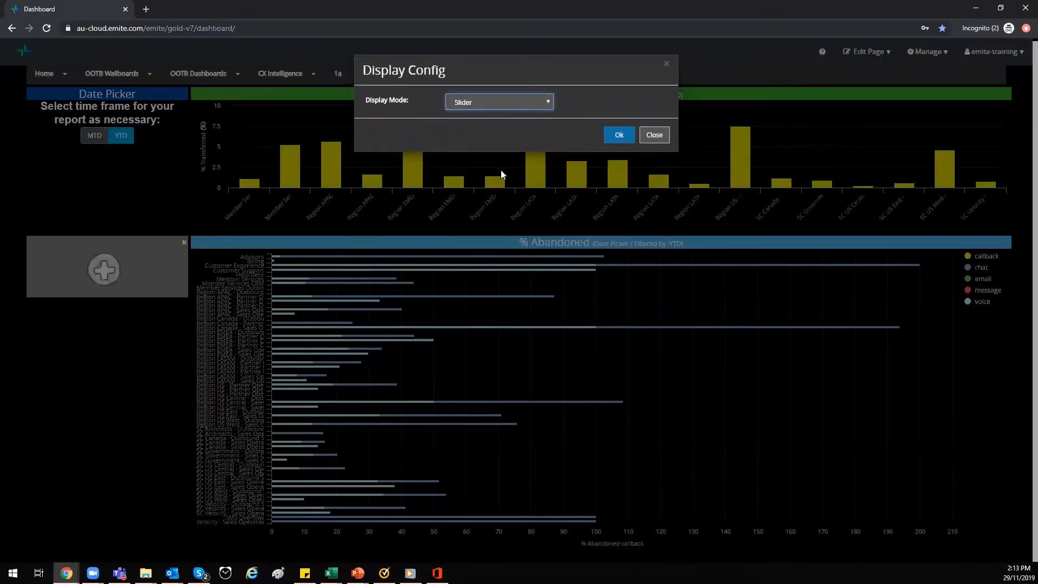
{"action": "left_click", "coordinate": [618, 135]}
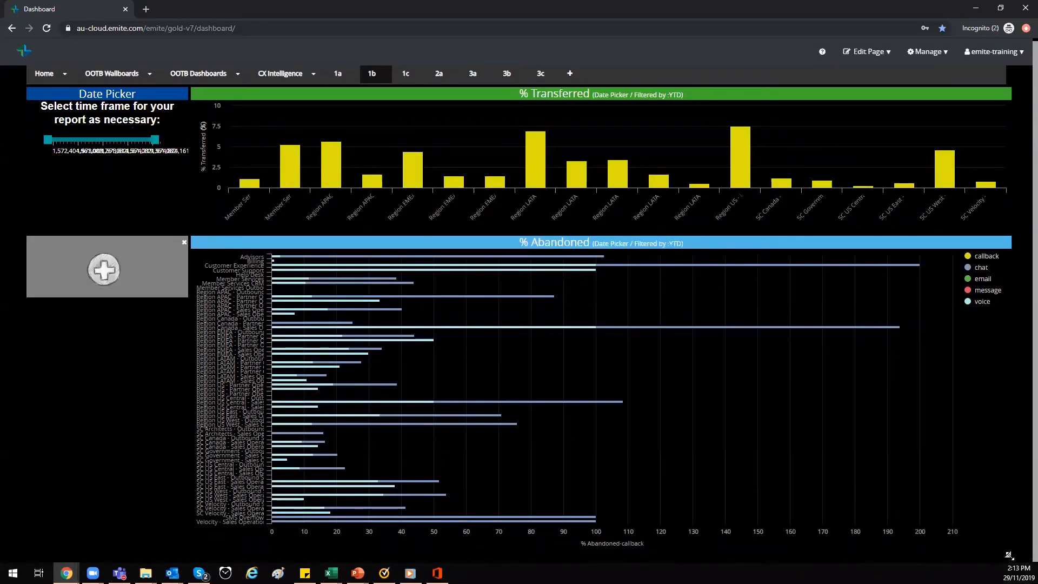
Shorten the % Abandoned chart, and place the Date Picker between the two charts at their full width.
{"action": "left_click_drag", "start_coordinate": [999, 544], "coordinate": [1011, 435]}
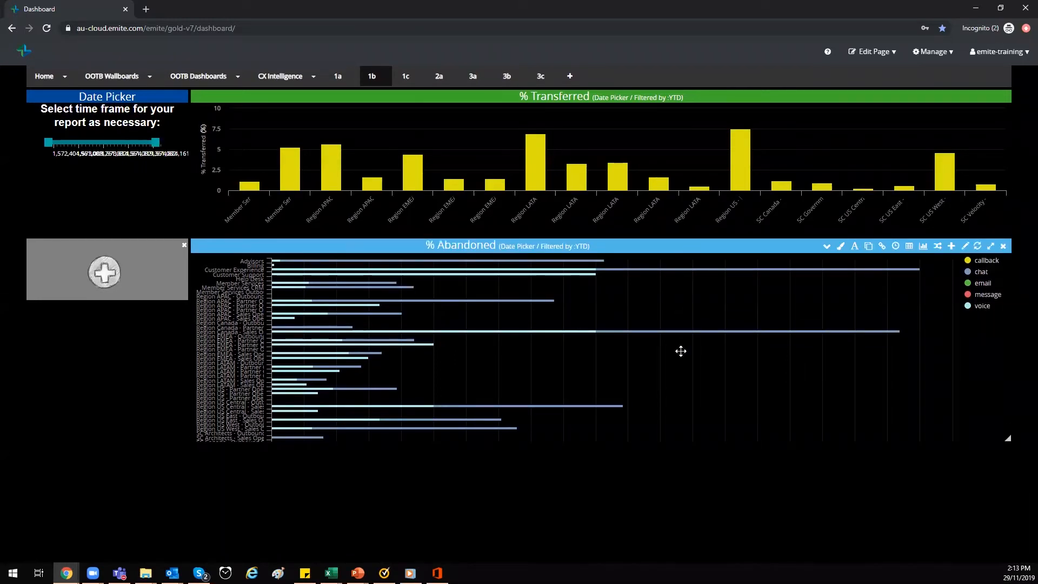
{"action": "left_click_drag", "start_coordinate": [681, 328], "coordinate": [687, 380]}
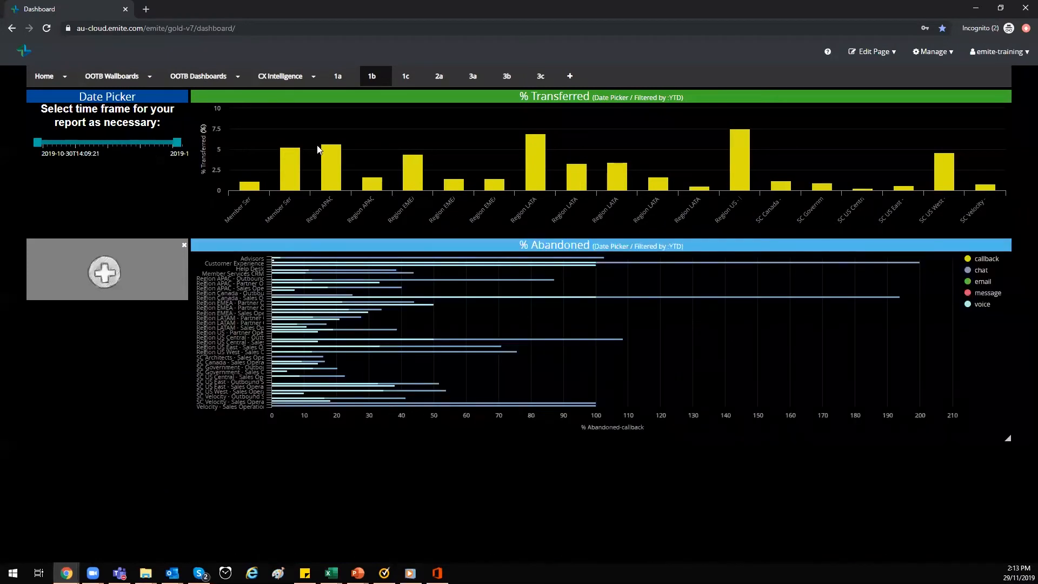
{"action": "left_click_drag", "start_coordinate": [154, 96], "coordinate": [1005, 352]}
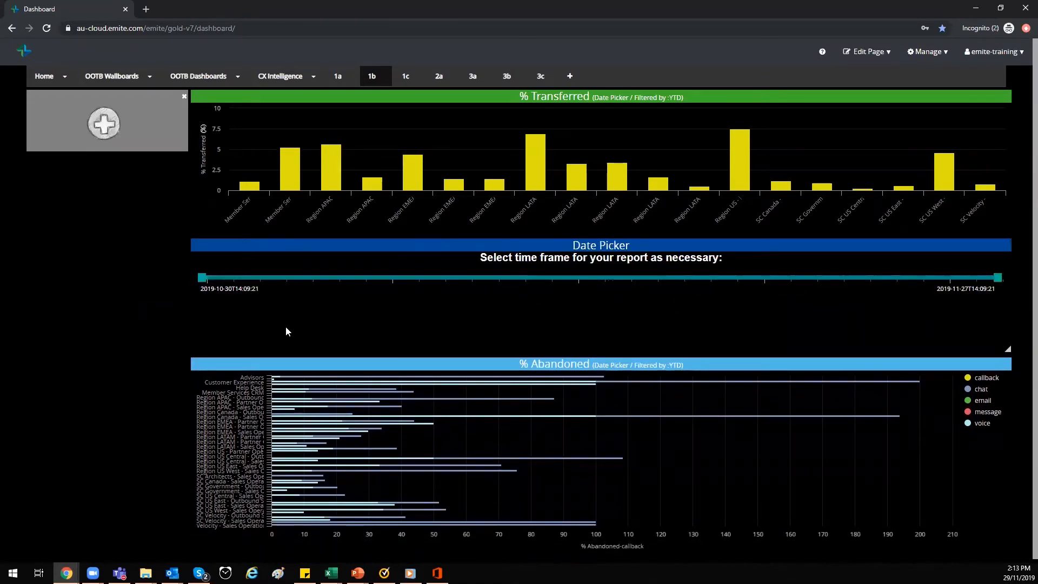
Narrow the slider's range to 2019-11-04T14:09:21 through 2019-11-22T14:09:21 for the linked charts.
{"action": "left_click_drag", "start_coordinate": [204, 280], "coordinate": [334, 284]}
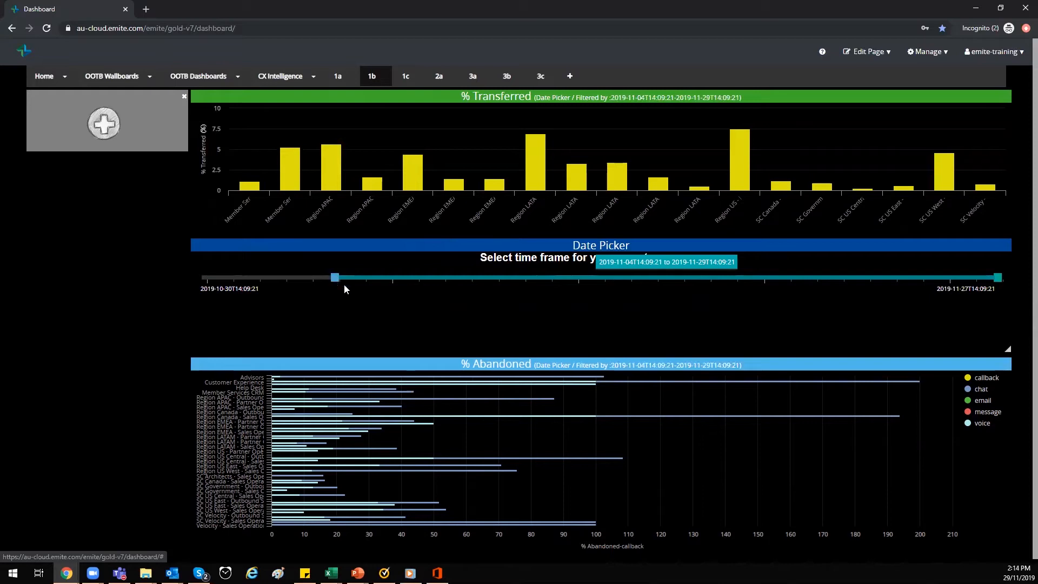
{"action": "left_click_drag", "start_coordinate": [997, 280], "coordinate": [812, 282]}
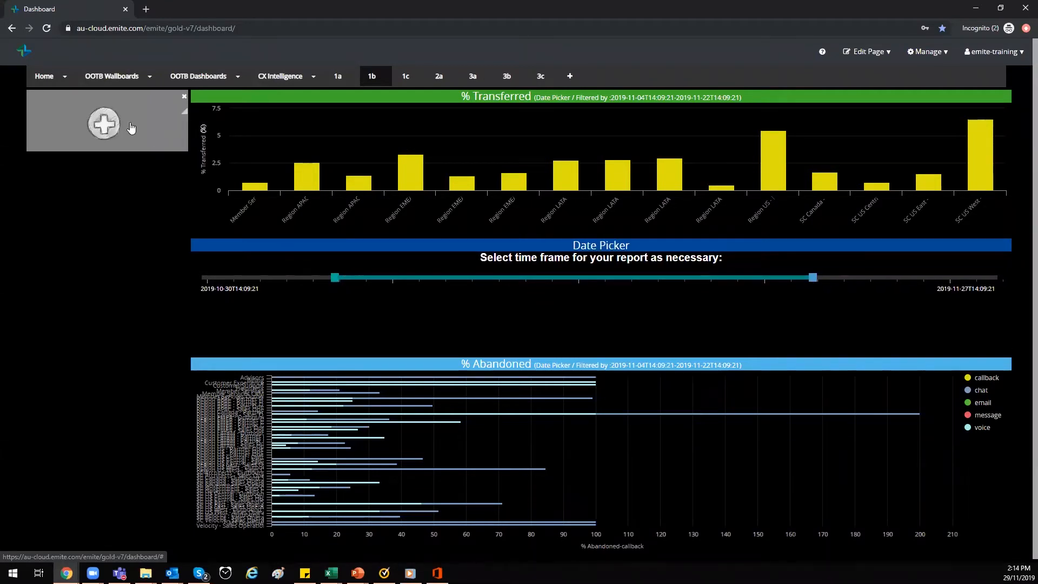
Set the Date Picker's display mode to Dropdown.
{"action": "mouse_move", "coordinate": [927, 250]}
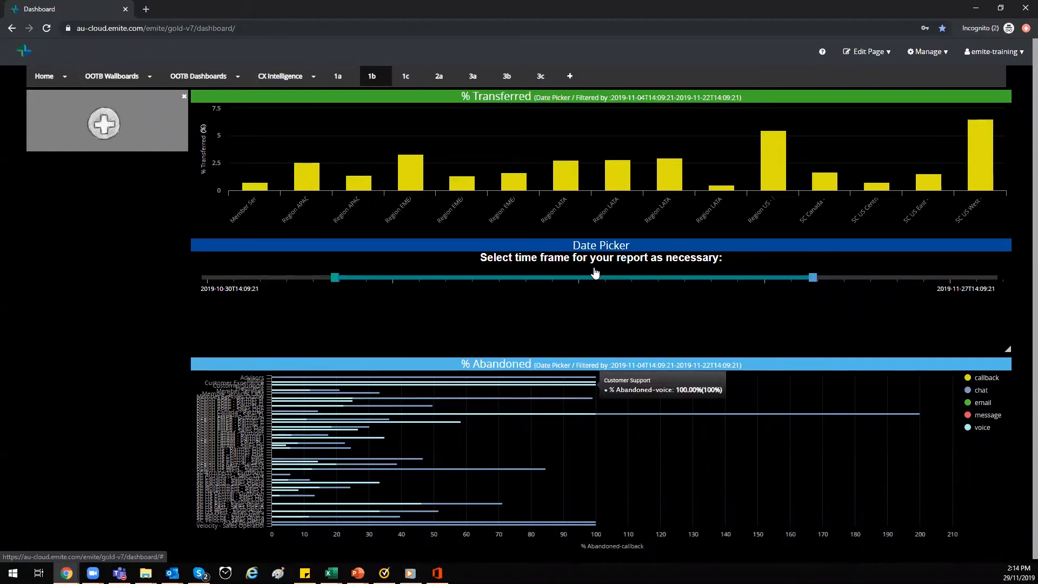
{"action": "mouse_move", "coordinate": [986, 247]}
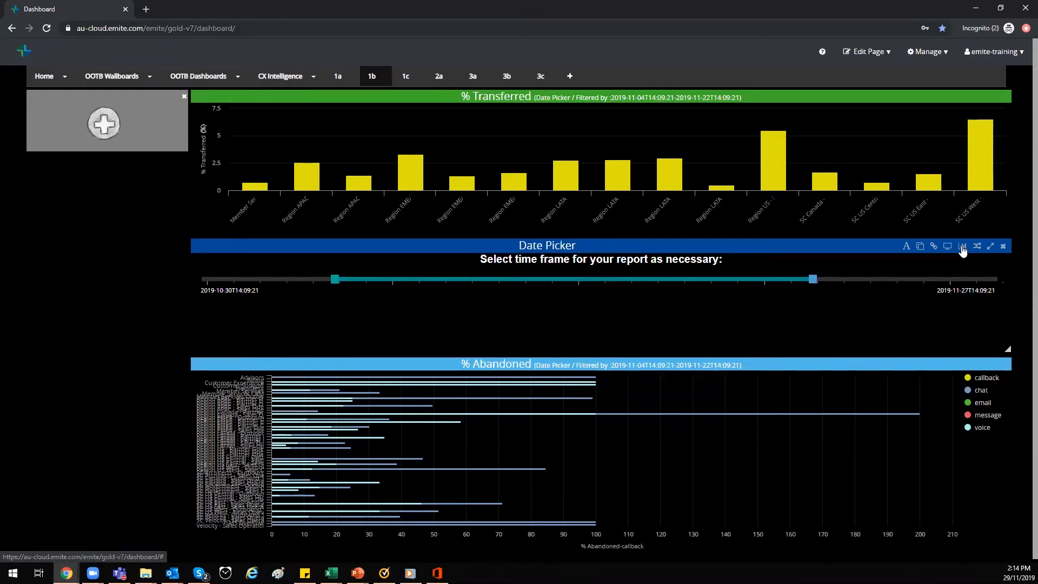
{"action": "left_click", "coordinate": [961, 247]}
{"action": "left_click", "coordinate": [506, 101]}
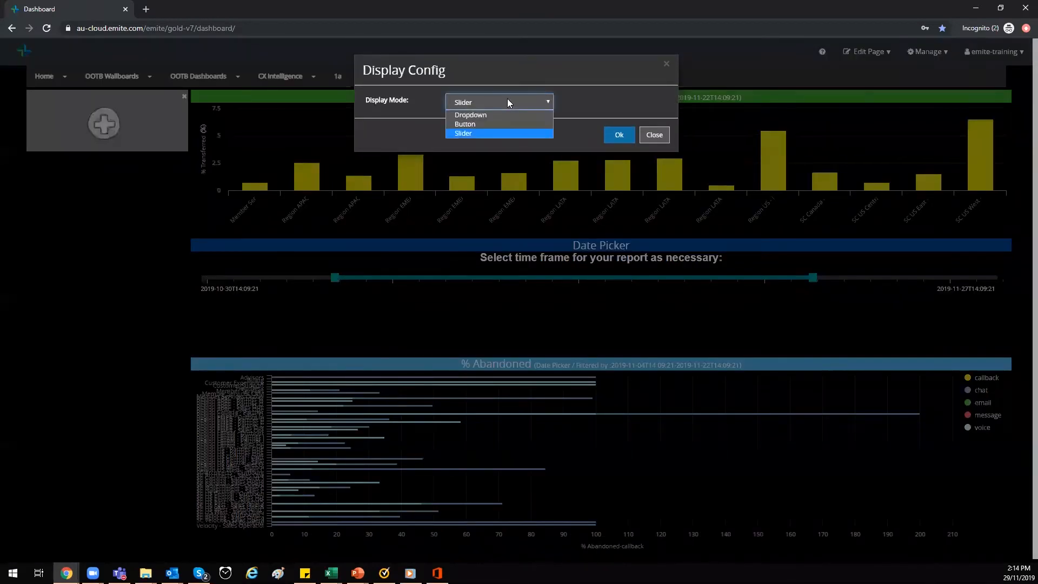
{"action": "left_click", "coordinate": [483, 115]}
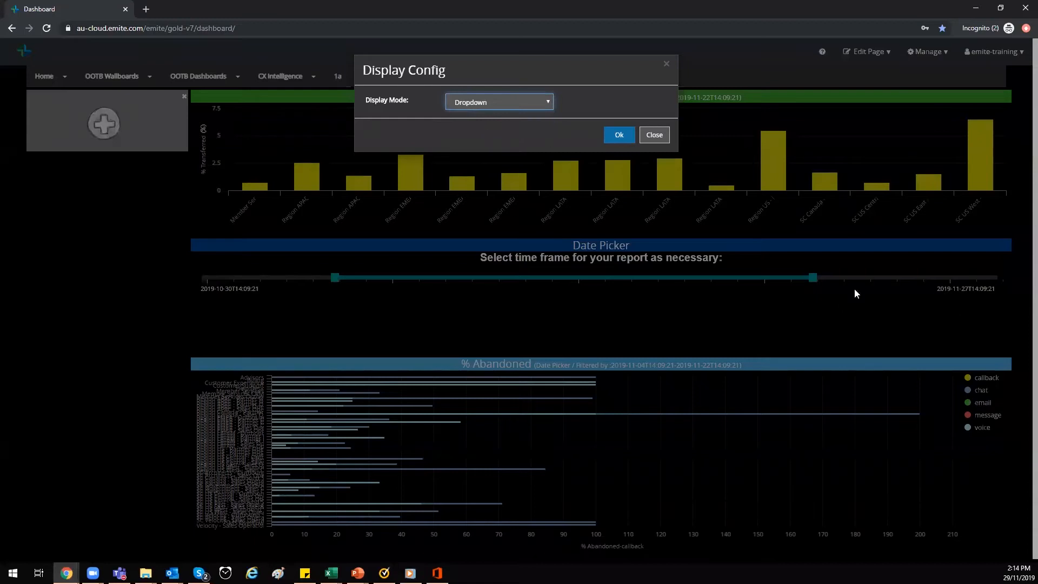
{"action": "left_click", "coordinate": [618, 134]}
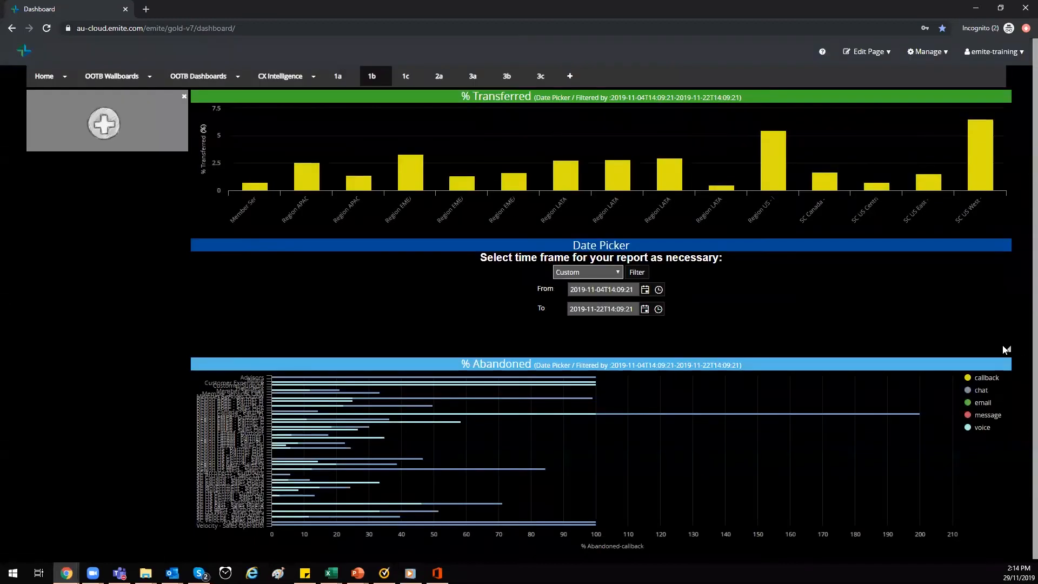
Shrink the Date Picker to a narrow column and return it beside the % Transferred chart, tall enough to show both date fields.
{"action": "left_click_drag", "start_coordinate": [1009, 348], "coordinate": [435, 324]}
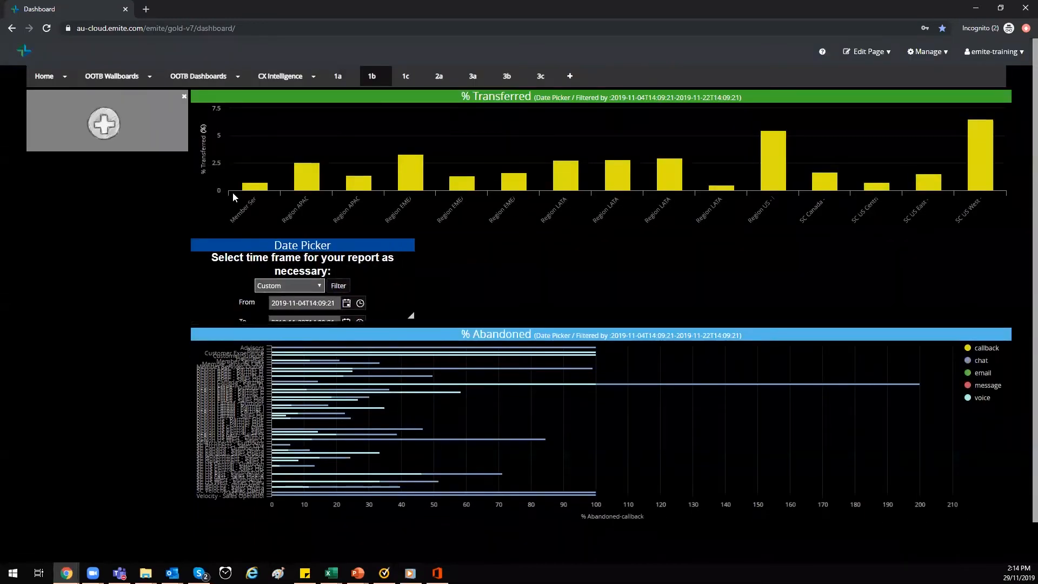
{"action": "left_click_drag", "start_coordinate": [98, 96], "coordinate": [99, 387]}
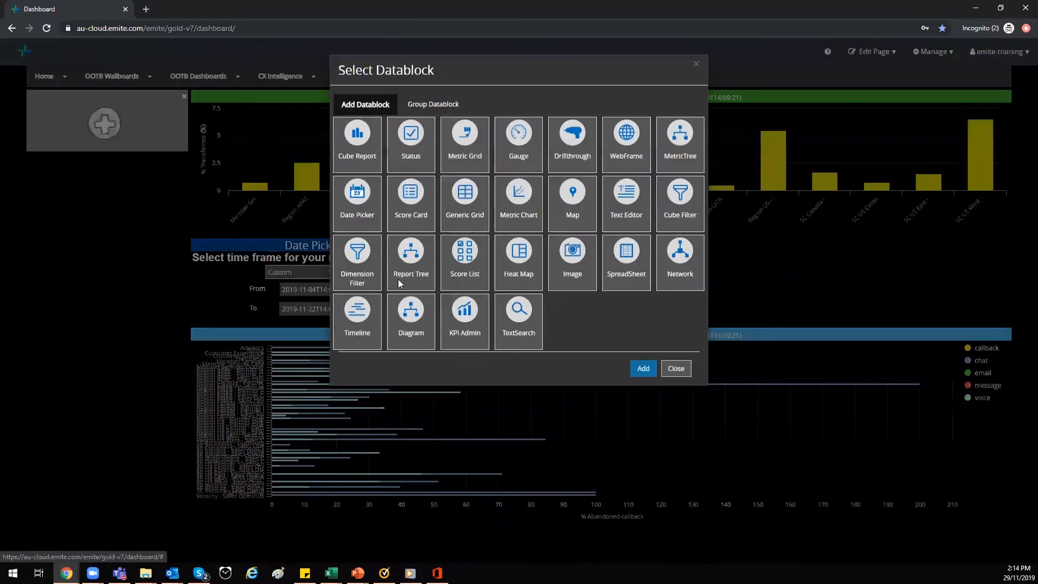
{"action": "left_click", "coordinate": [675, 368]}
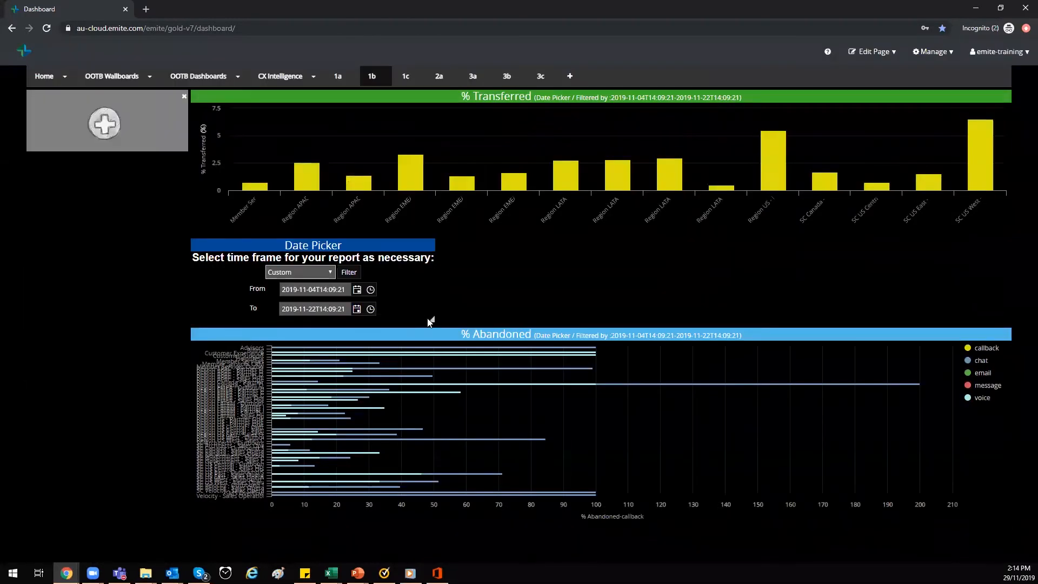
{"action": "left_click_drag", "start_coordinate": [431, 319], "coordinate": [348, 317]}
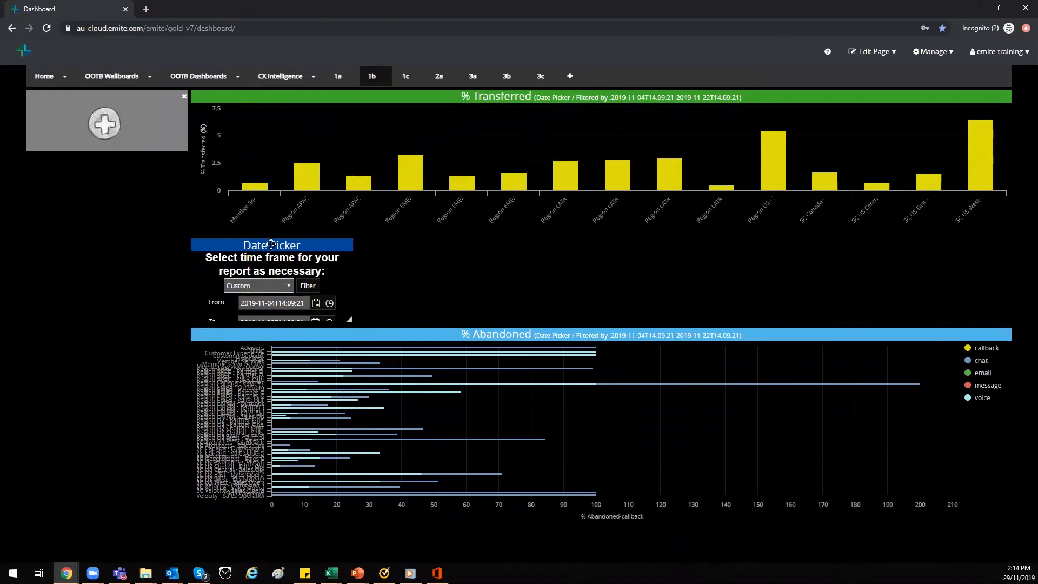
{"action": "left_click_drag", "start_coordinate": [231, 246], "coordinate": [34, 86]}
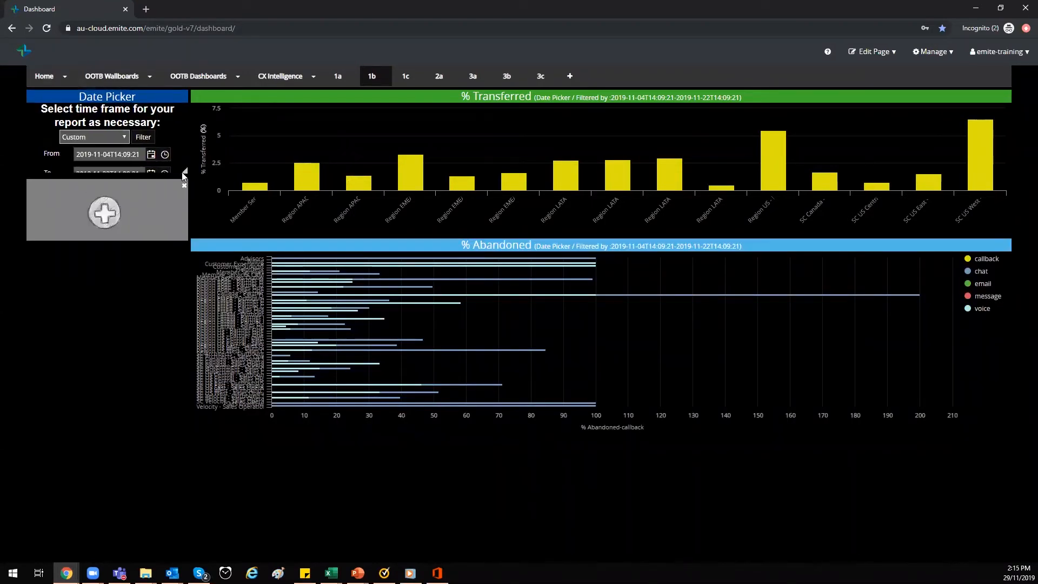
{"action": "left_click_drag", "start_coordinate": [183, 169], "coordinate": [183, 241]}
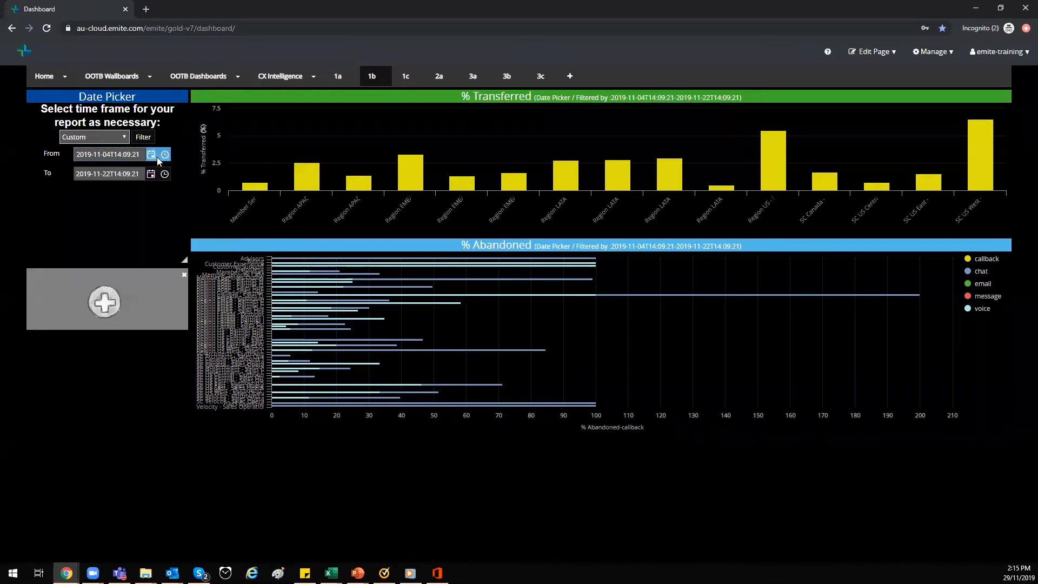
Filter the linked charts by All Time and shorten the Date Picker block.
{"action": "left_click", "coordinate": [123, 137]}
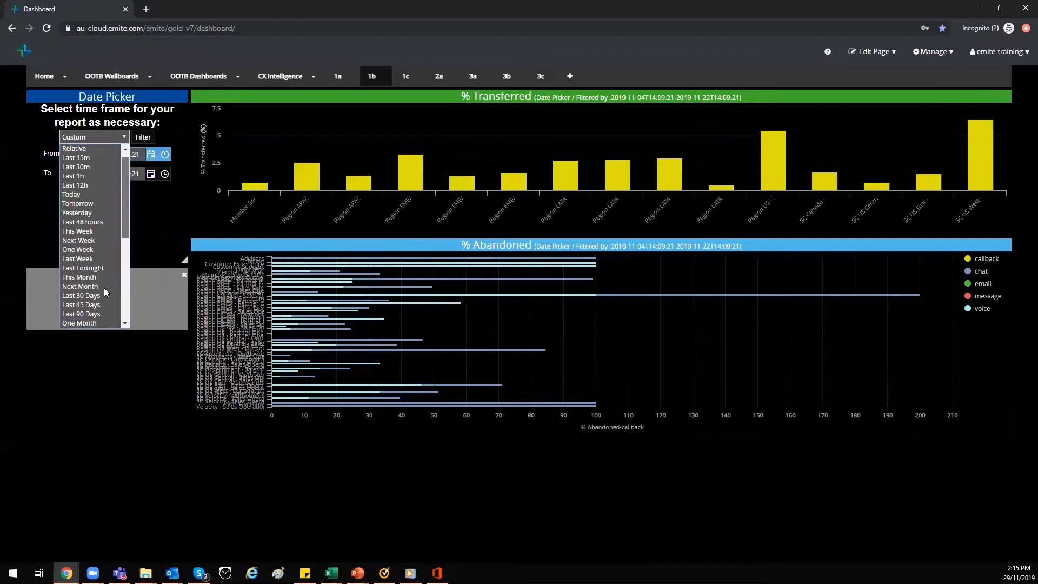
{"action": "scroll", "coordinate": [104, 287], "scroll_direction": "down", "scroll_amount": 5}
{"action": "left_click", "coordinate": [81, 323]}
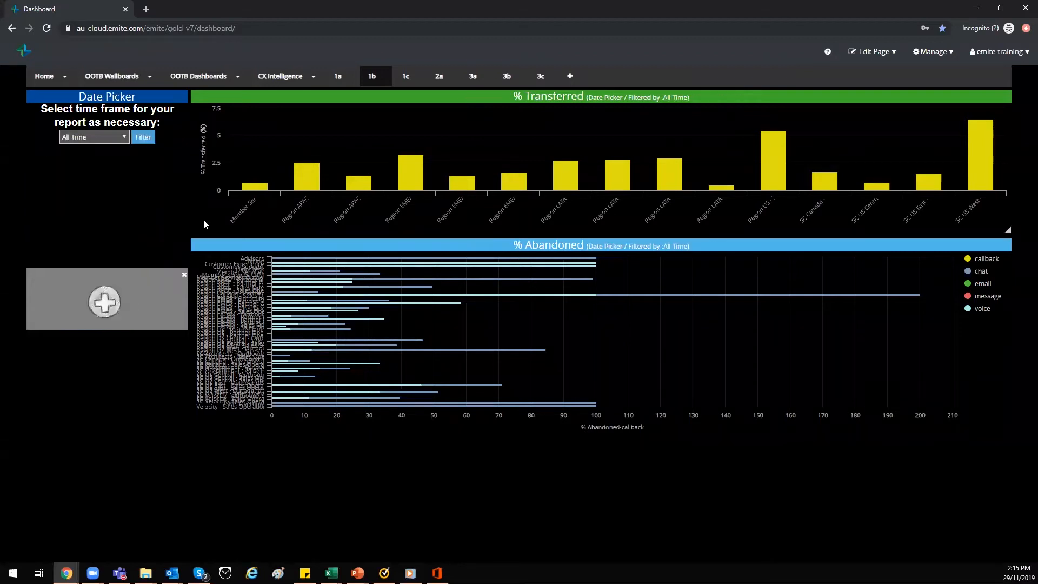
{"action": "left_click_drag", "start_coordinate": [185, 257], "coordinate": [176, 202]}
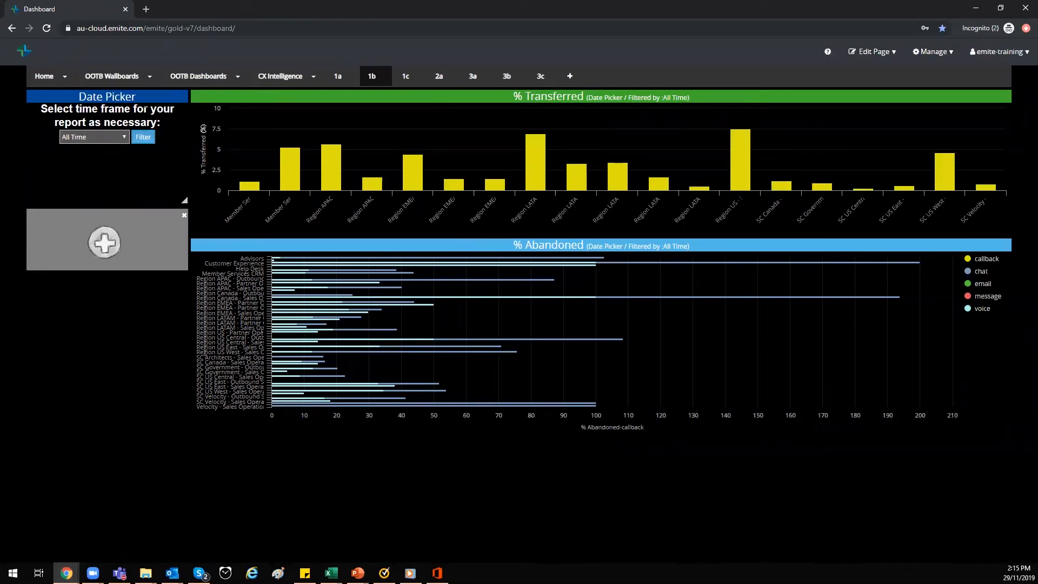
Add a Dimension Filter datablock in Violet style below the Date Picker, resized to the same width and extended well past the % Abandoned chart.
{"action": "mouse_move", "coordinate": [148, 98]}
{"action": "left_click", "coordinate": [102, 244]}
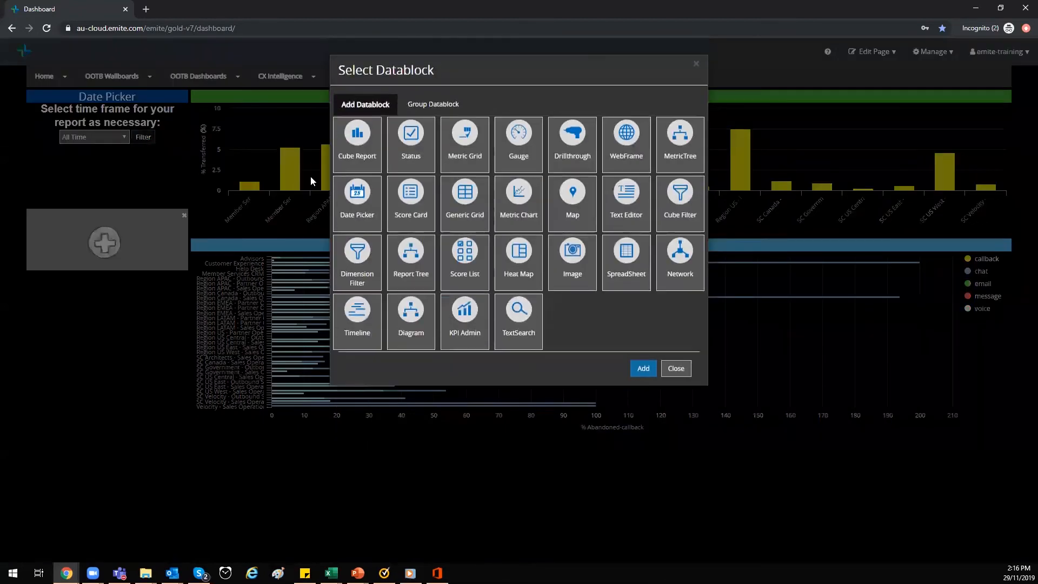
{"action": "left_click", "coordinate": [357, 271]}
{"action": "left_click", "coordinate": [501, 358]}
{"action": "key", "text": "BackSpace"}
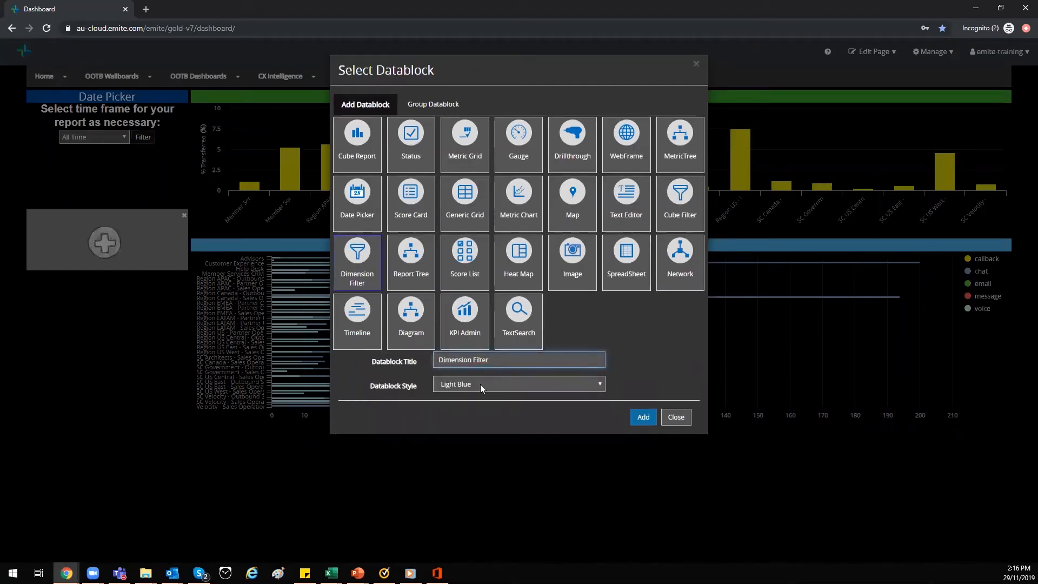
{"action": "left_click", "coordinate": [480, 383]}
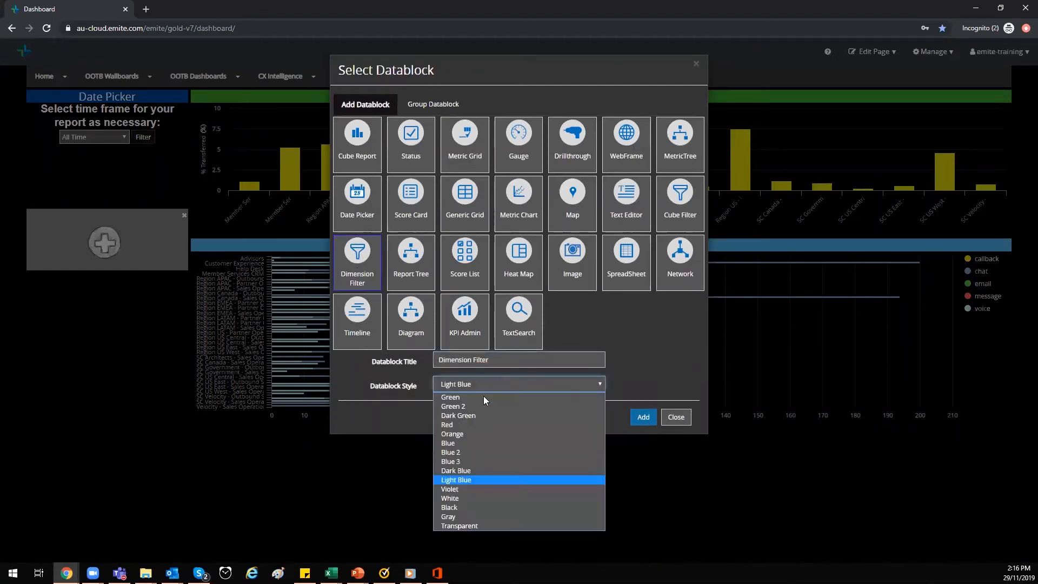
{"action": "left_click", "coordinate": [468, 489]}
{"action": "left_click", "coordinate": [643, 420]}
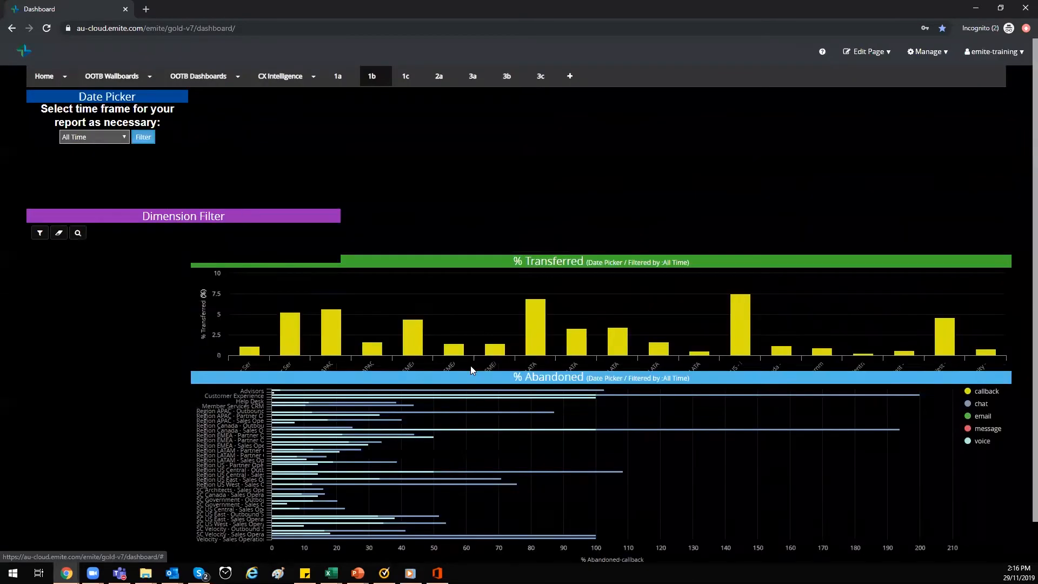
{"action": "left_click_drag", "start_coordinate": [345, 258], "coordinate": [184, 554]}
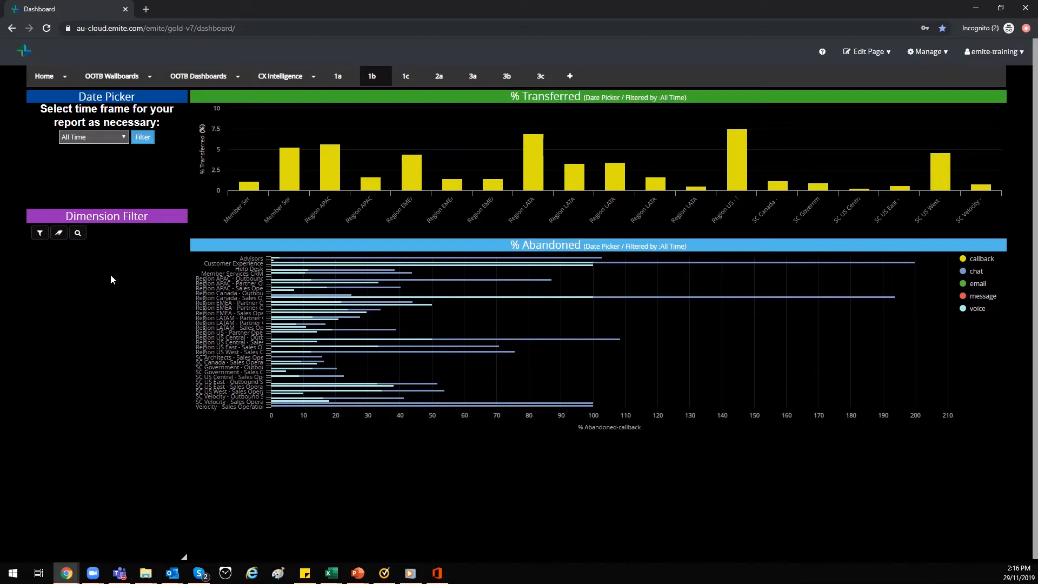
Give the Dimension Filter the description "Select group/s for your report as necessary:" in Arial.
{"action": "mouse_move", "coordinate": [96, 227]}
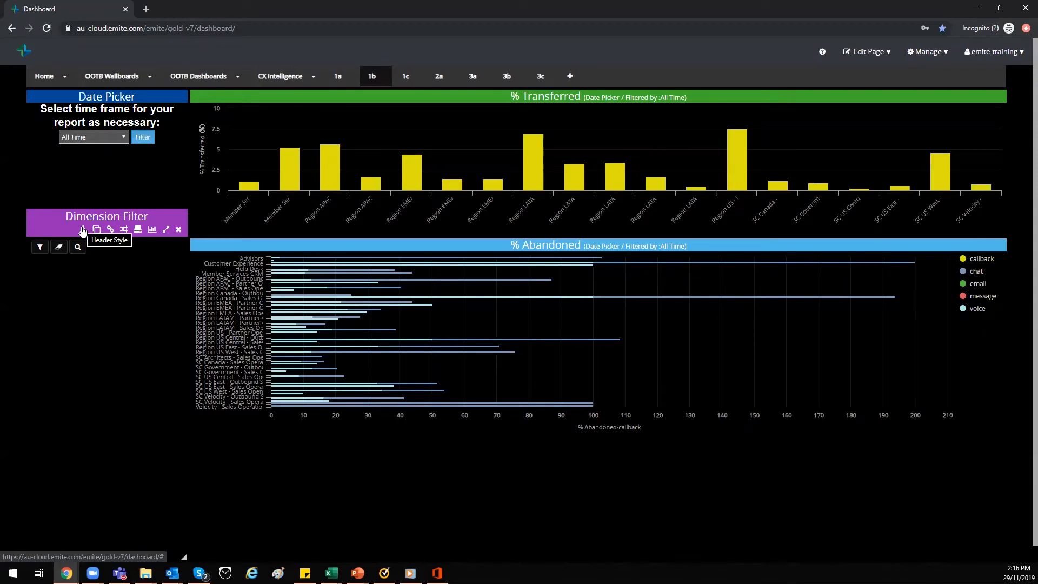
{"action": "left_click", "coordinate": [83, 229]}
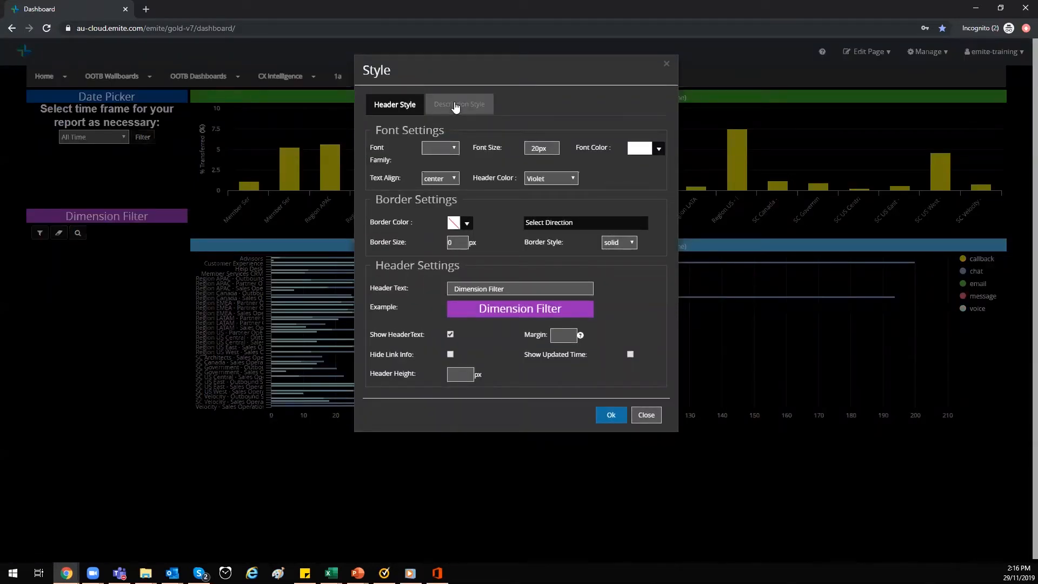
{"action": "left_click", "coordinate": [454, 104]}
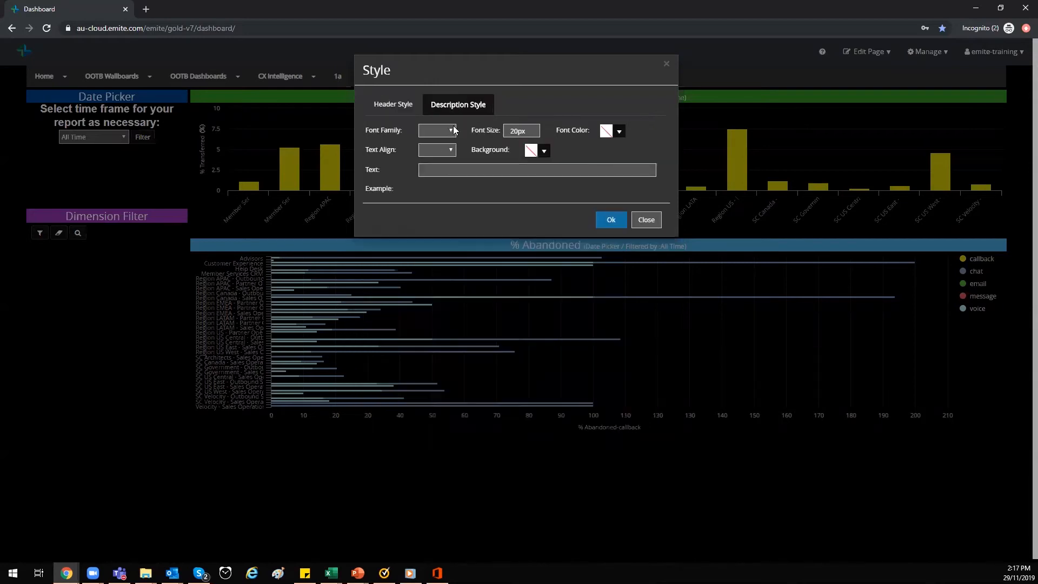
{"action": "left_click", "coordinate": [431, 171]}
{"action": "type", "text": "S"}
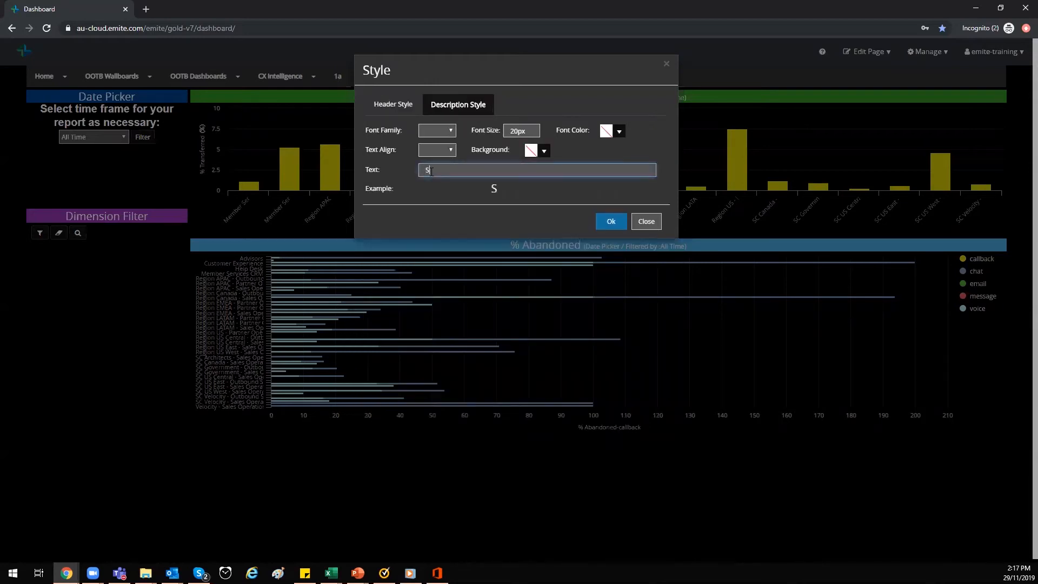
{"action": "type", "text": "elect"}
{"action": "type", "text": "group"}
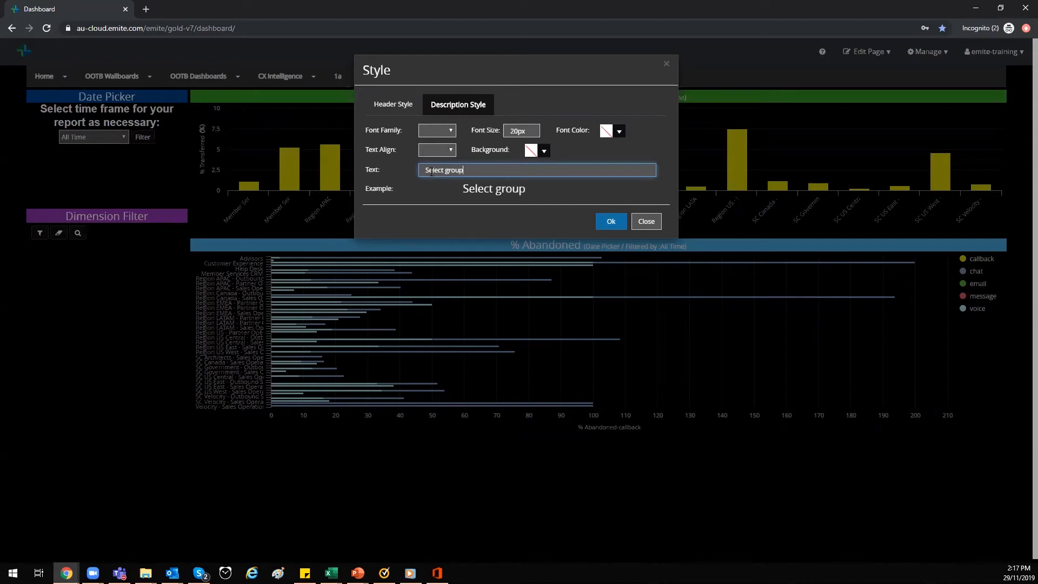
{"action": "type", "text": "/s for your report as necessary:"}
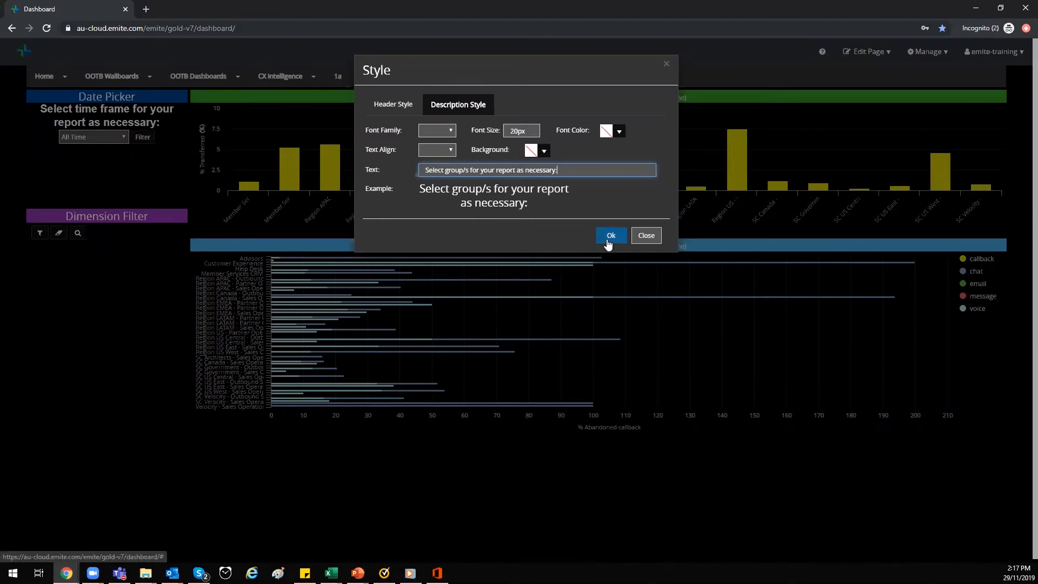
{"action": "left_click", "coordinate": [435, 132]}
{"action": "left_click", "coordinate": [427, 205]}
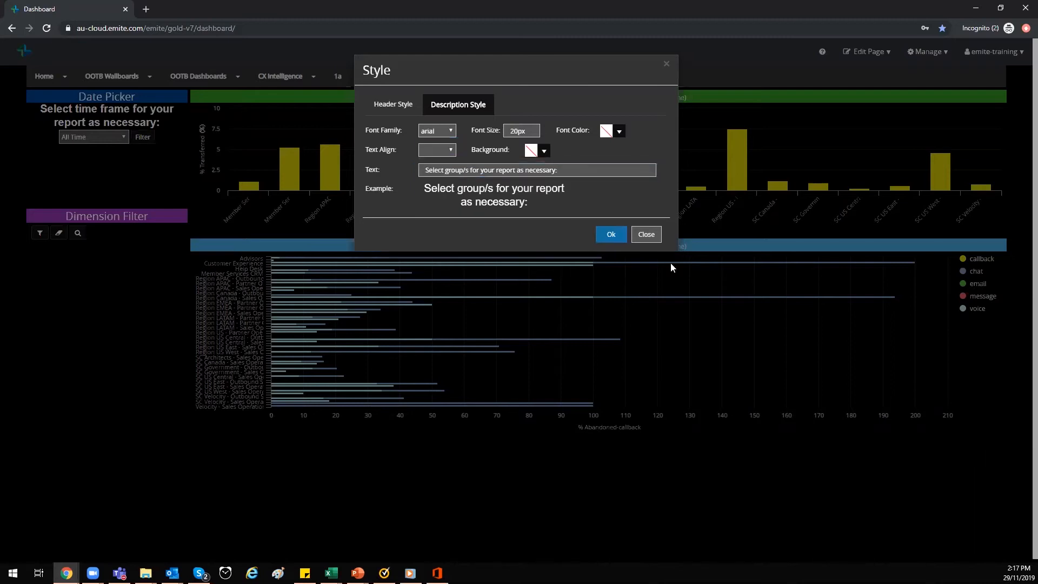
{"action": "left_click", "coordinate": [612, 235]}
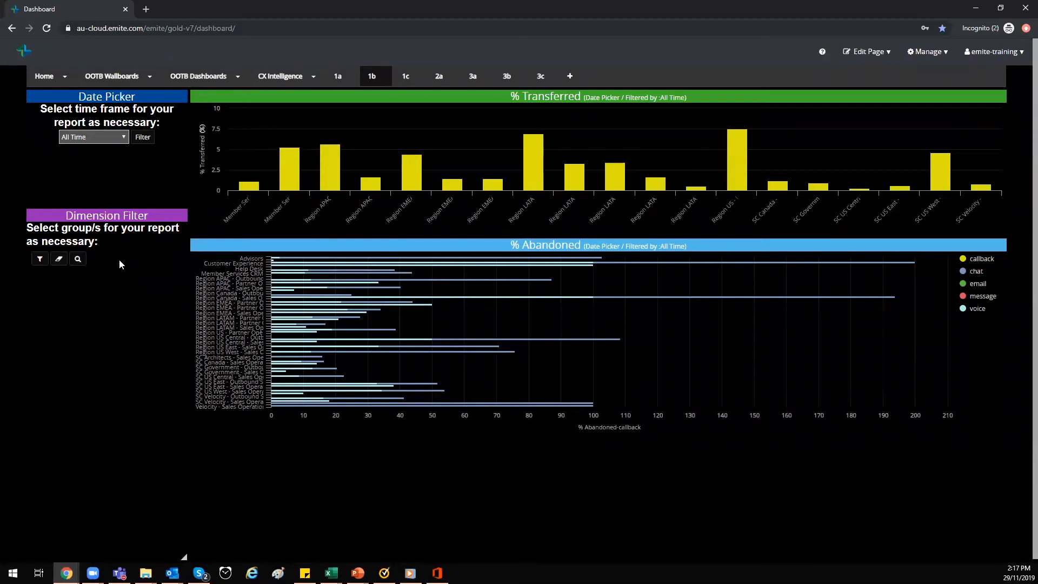
Review the display modes available for the Dimension Filter without changing the mode.
{"action": "mouse_move", "coordinate": [138, 218]}
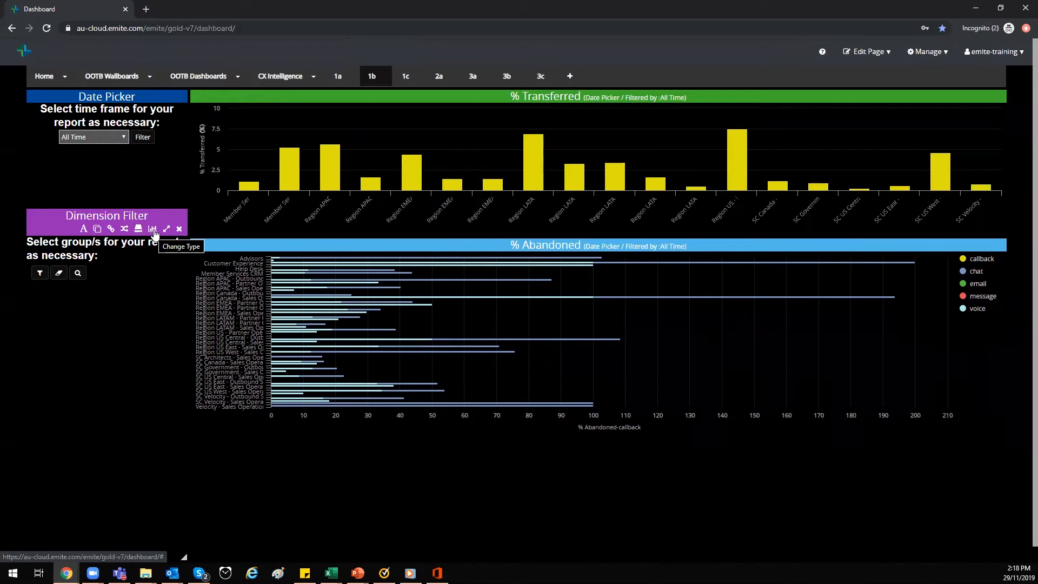
{"action": "left_click", "coordinate": [153, 230]}
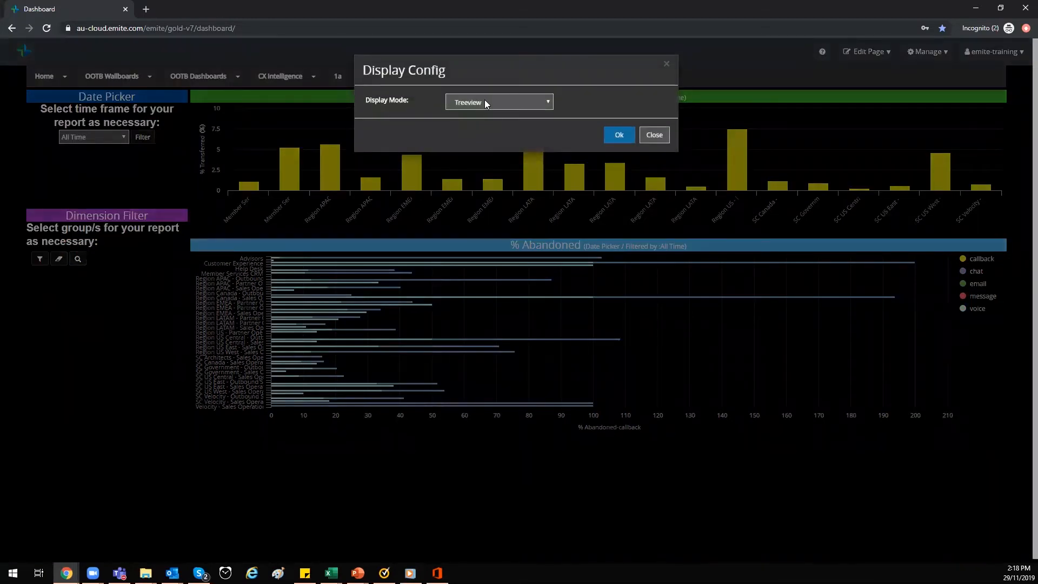
{"action": "left_click", "coordinate": [485, 103]}
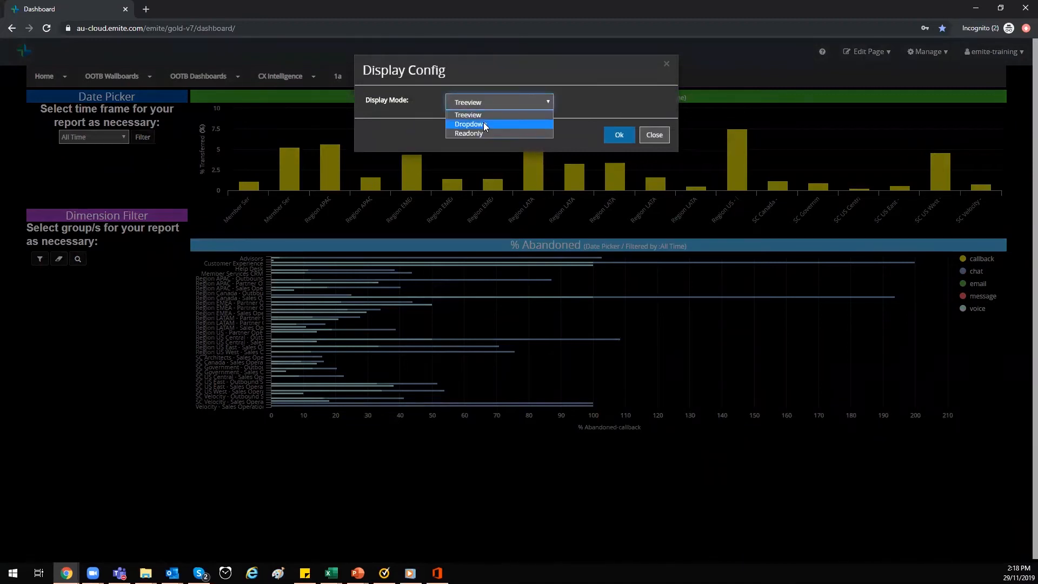
{"action": "left_click", "coordinate": [654, 135]}
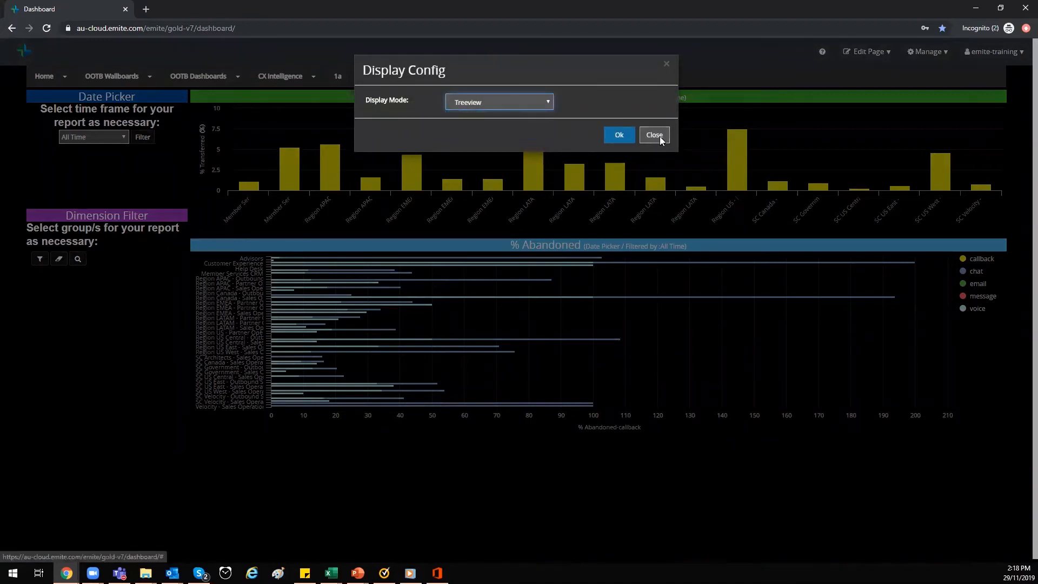
{"action": "left_click", "coordinate": [654, 135]}
Choose queuehistory_emite from the Emite cube as the Dimension Filter's data source.
{"action": "mouse_move", "coordinate": [154, 221]}
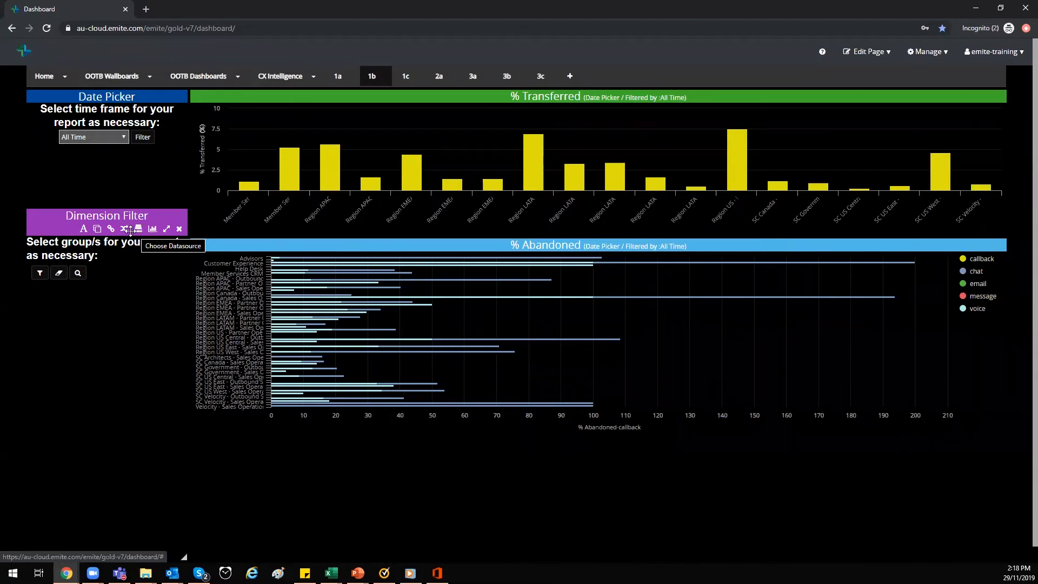
{"action": "left_click", "coordinate": [138, 230]}
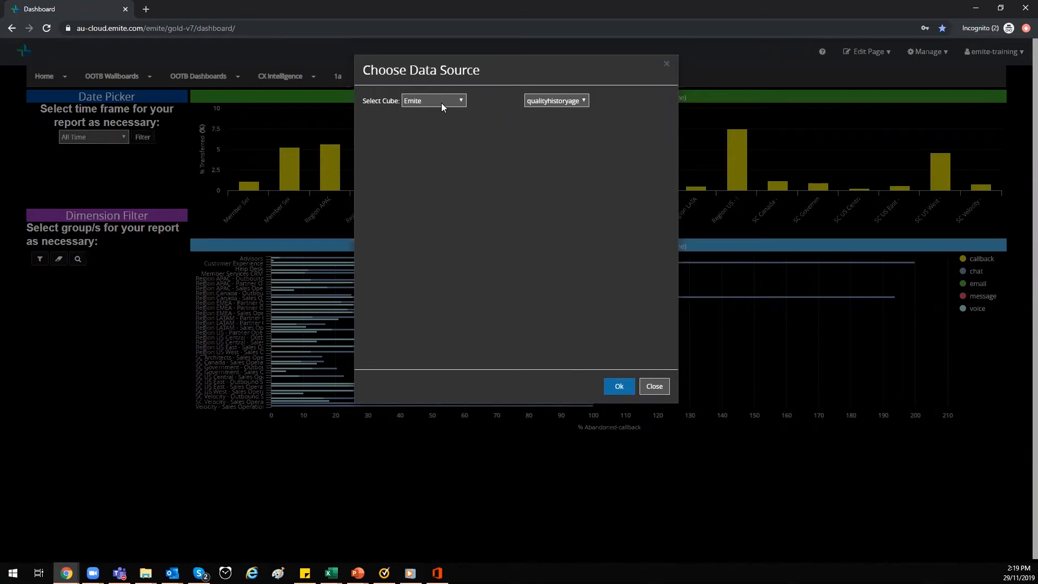
{"action": "left_click", "coordinate": [572, 105]}
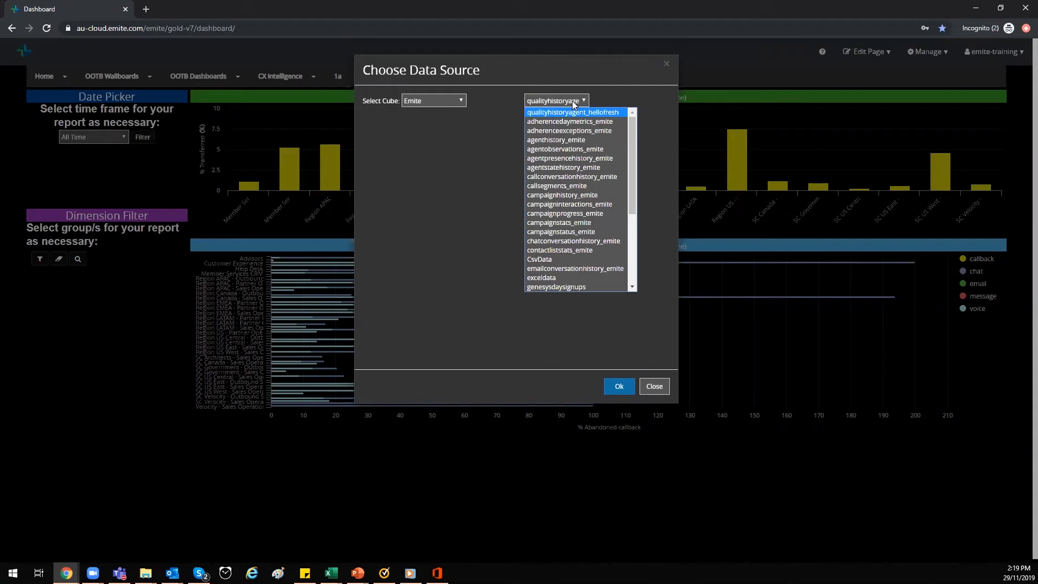
{"action": "scroll", "coordinate": [622, 233], "scroll_direction": "down", "scroll_amount": 1}
{"action": "scroll", "coordinate": [622, 234], "scroll_direction": "down", "scroll_amount": 5}
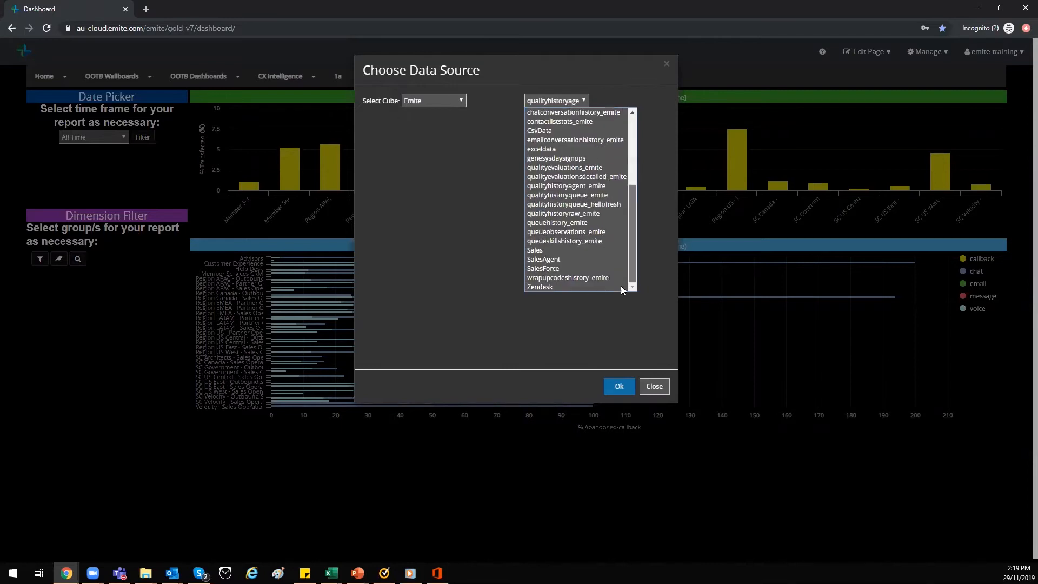
{"action": "left_click", "coordinate": [561, 223]}
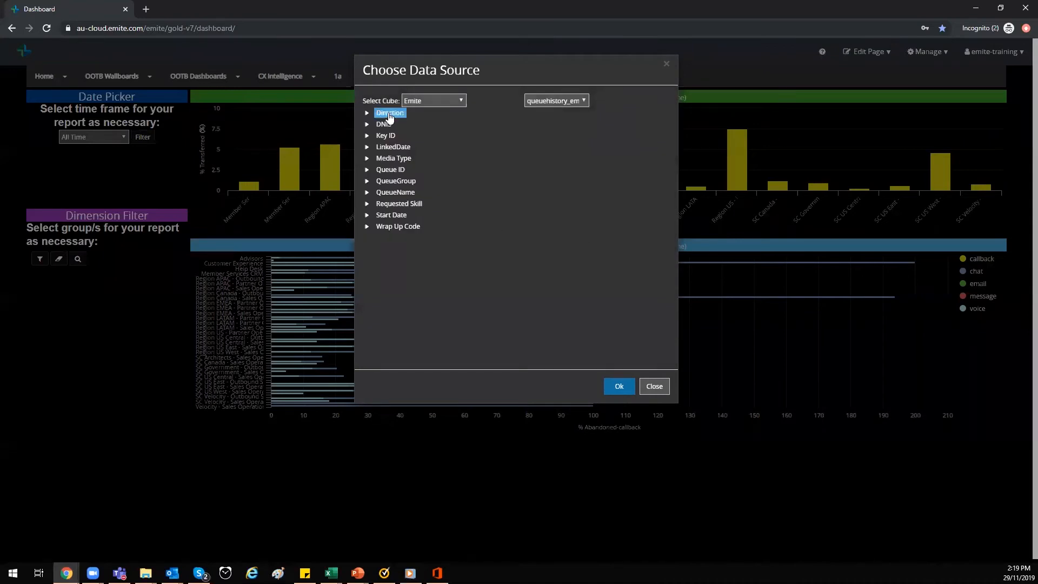
Include the Media Type and QueueName dimensions in the Dimension Filter and apply the data source.
{"action": "left_click", "coordinate": [386, 135]}
{"action": "left_click", "coordinate": [390, 169]}
{"action": "left_click", "coordinate": [402, 193]}
{"action": "left_click", "coordinate": [367, 159]}
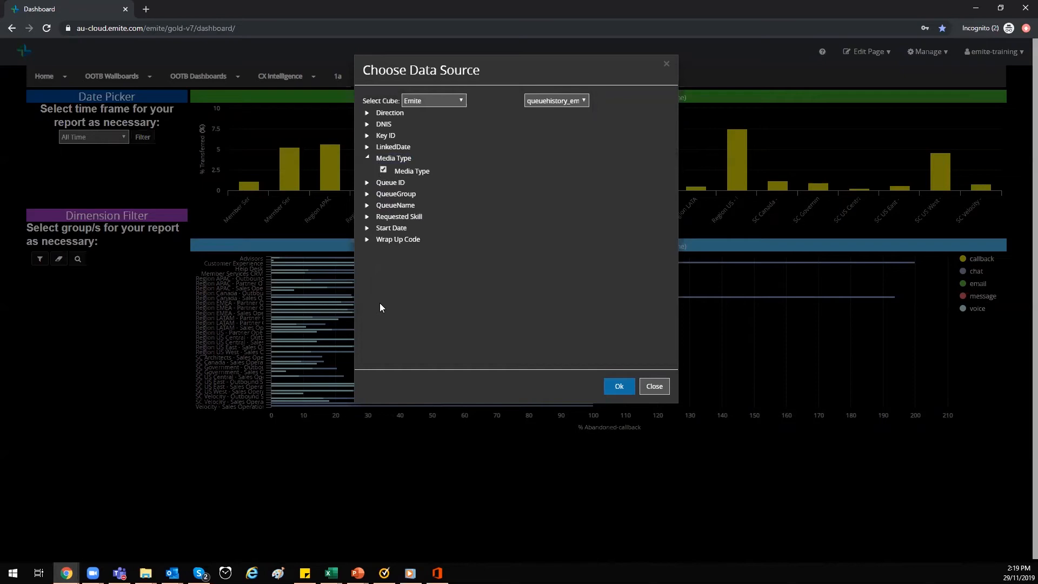
{"action": "left_click", "coordinate": [366, 206]}
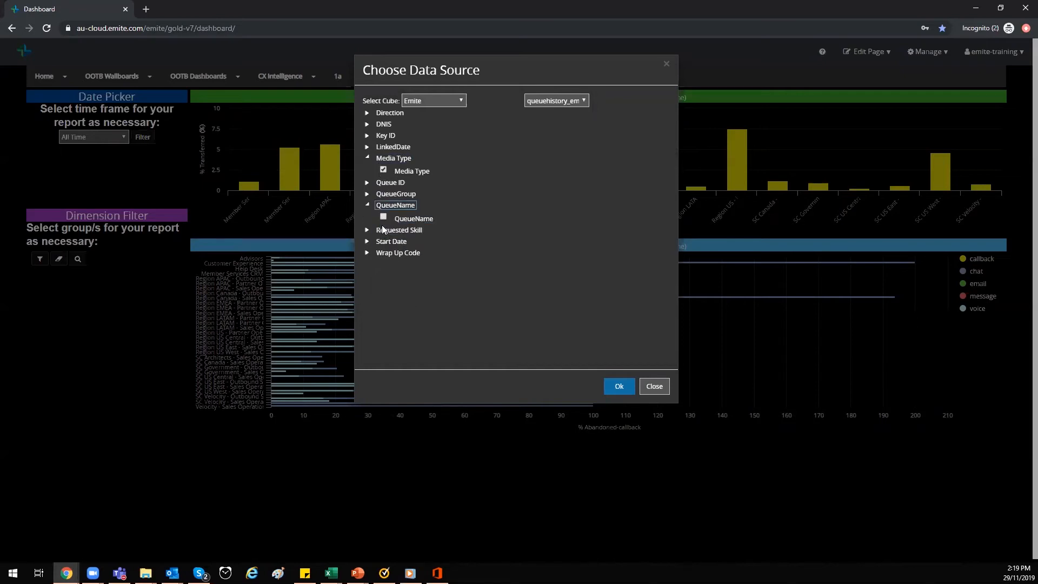
{"action": "left_click", "coordinate": [383, 217]}
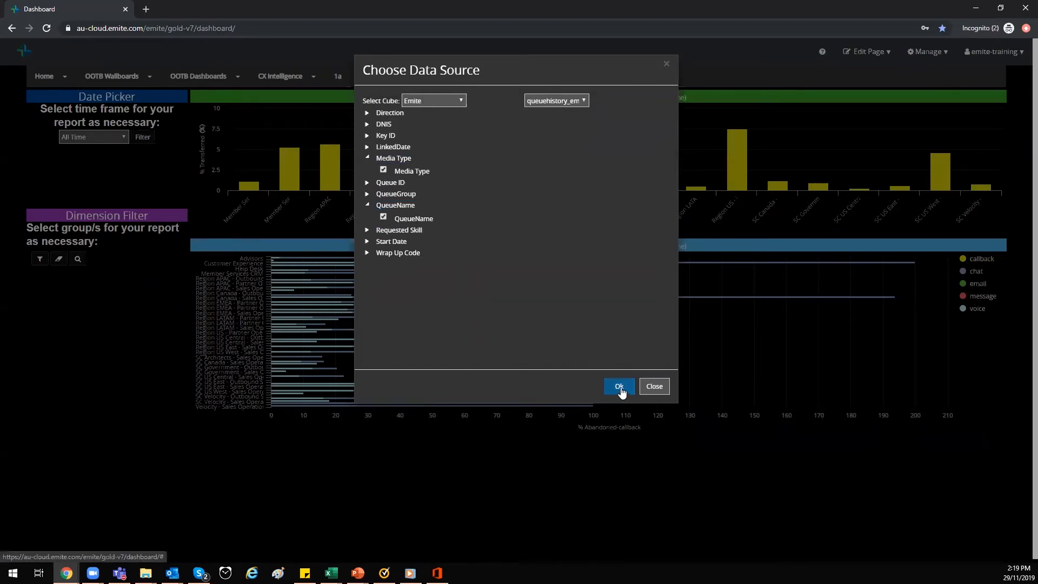
{"action": "left_click", "coordinate": [641, 385]}
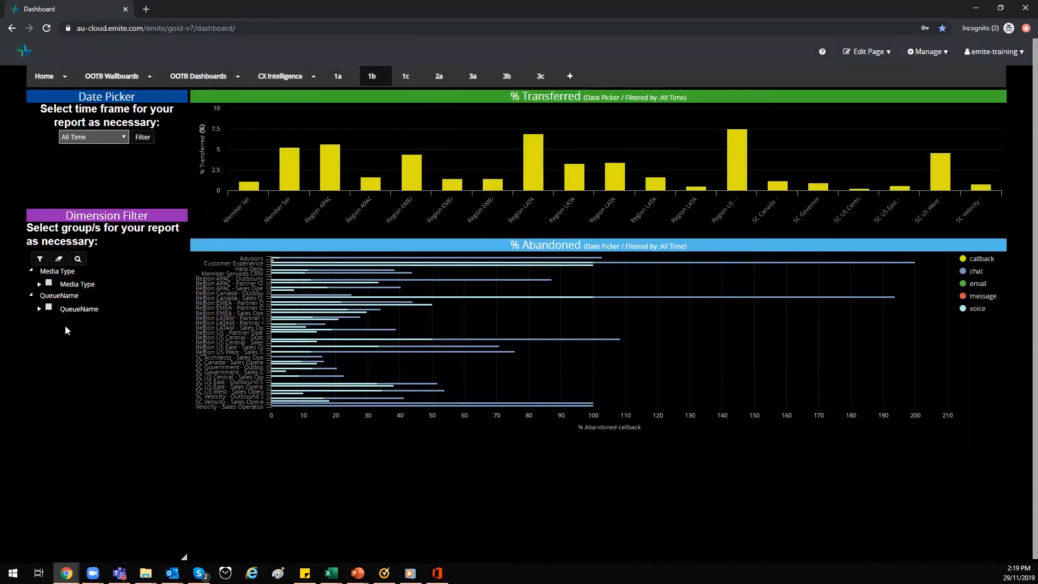
Link the Dimension Filter to both the % Transferred and % Abandoned charts.
{"action": "mouse_move", "coordinate": [155, 219]}
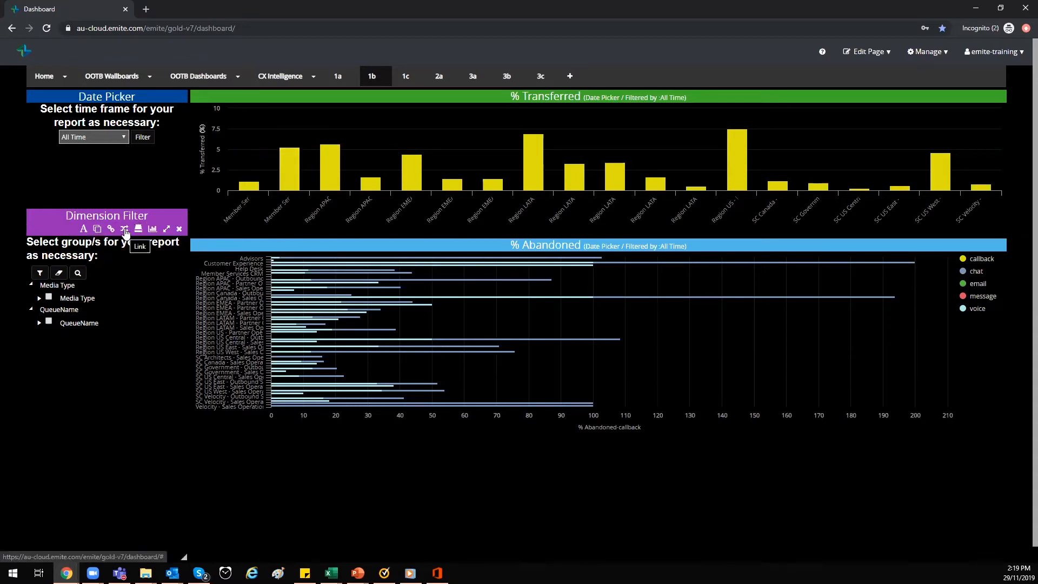
{"action": "left_click", "coordinate": [125, 229]}
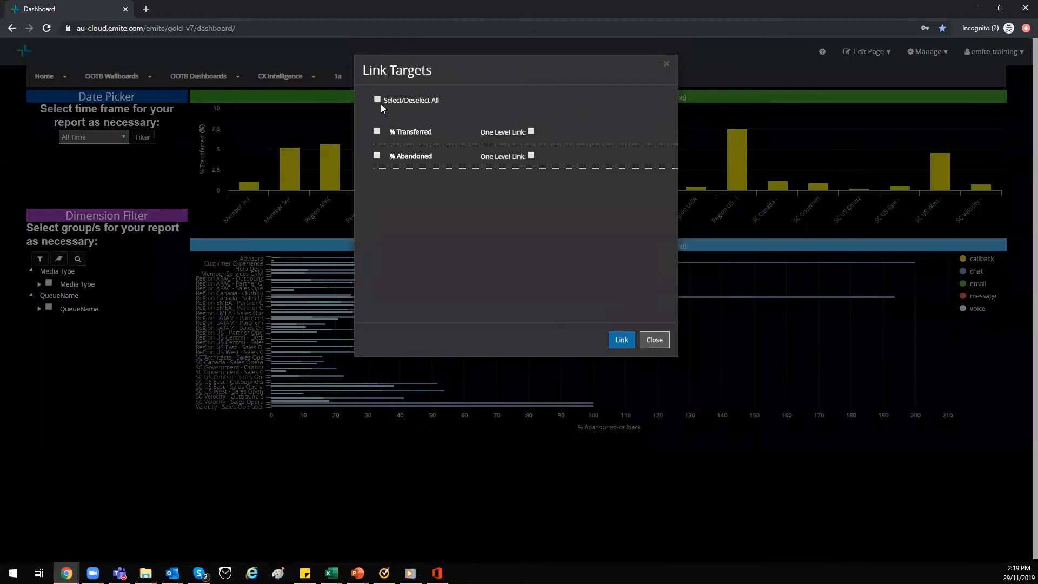
{"action": "left_click", "coordinate": [621, 339]}
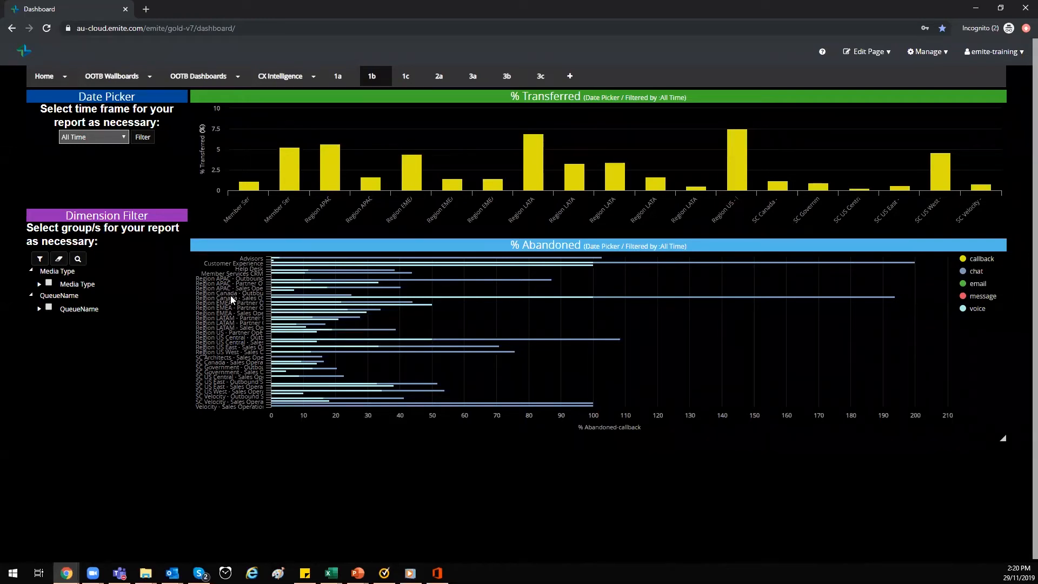
Filter the linked charts by the Billing, Customer Experience, Help Desk and Member Services queues and the voice media type.
{"action": "left_click", "coordinate": [39, 309]}
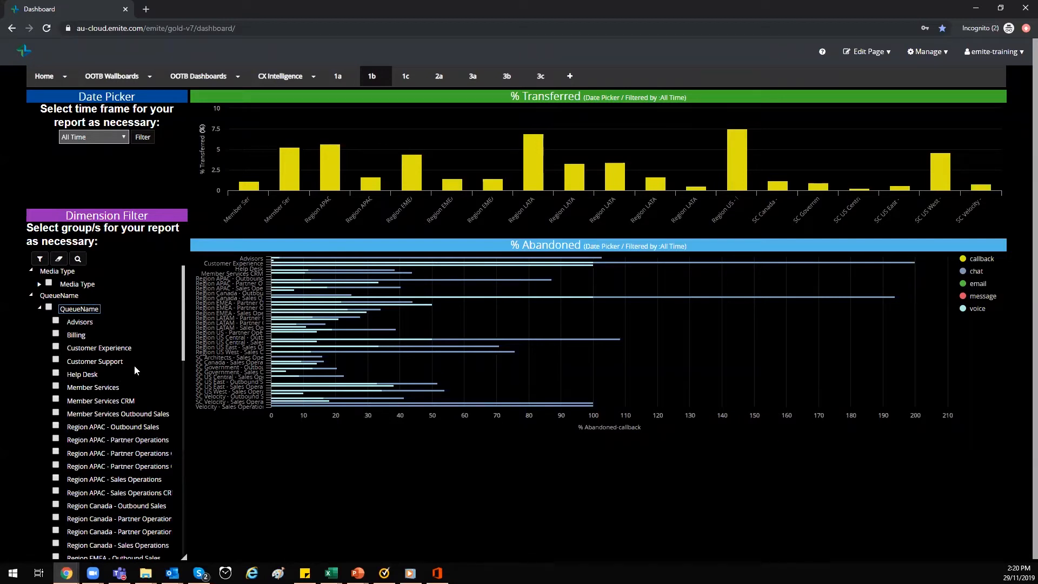
{"action": "left_click", "coordinate": [56, 348]}
{"action": "left_click", "coordinate": [56, 334]}
{"action": "left_click", "coordinate": [57, 373]}
{"action": "left_click", "coordinate": [56, 386]}
{"action": "left_click", "coordinate": [39, 285]}
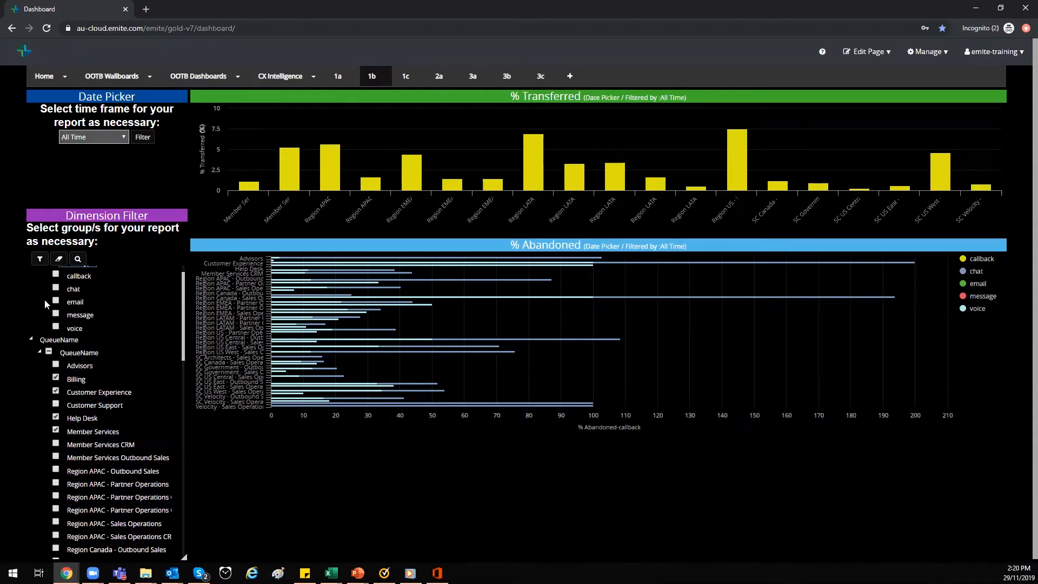
{"action": "left_click", "coordinate": [56, 327]}
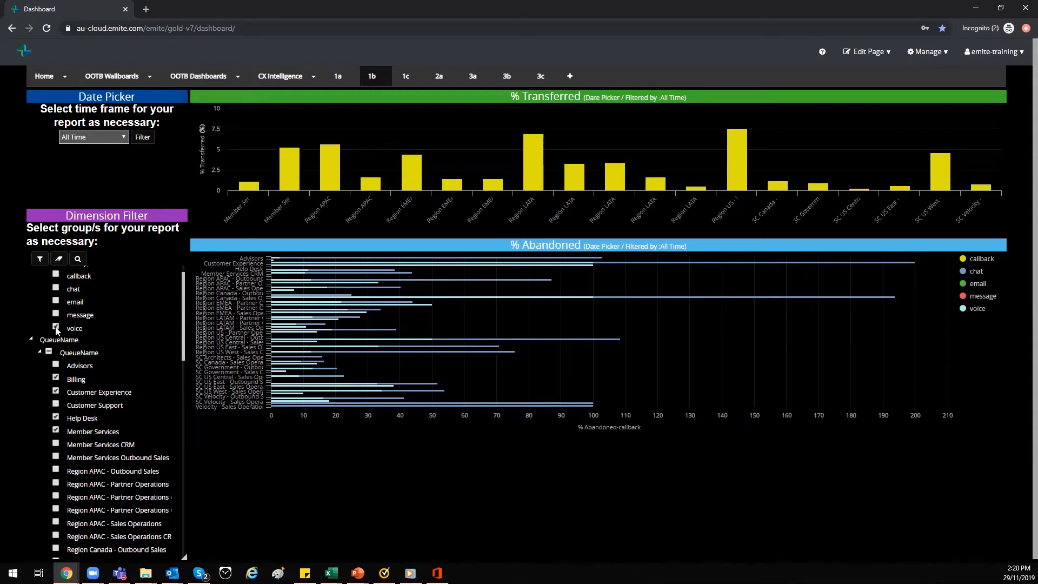
{"action": "left_click", "coordinate": [39, 259]}
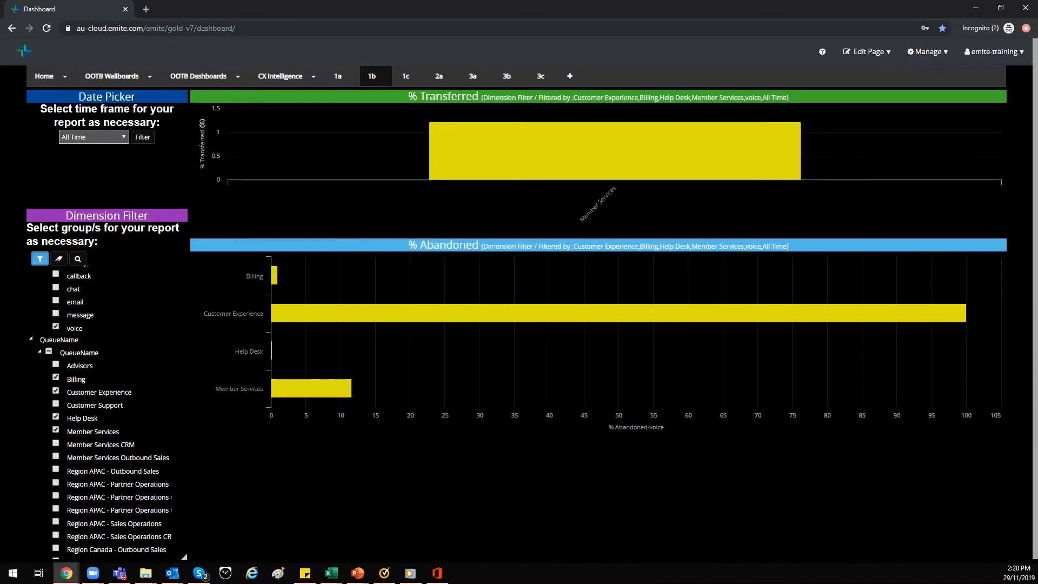
{"action": "left_click", "coordinate": [81, 444]}
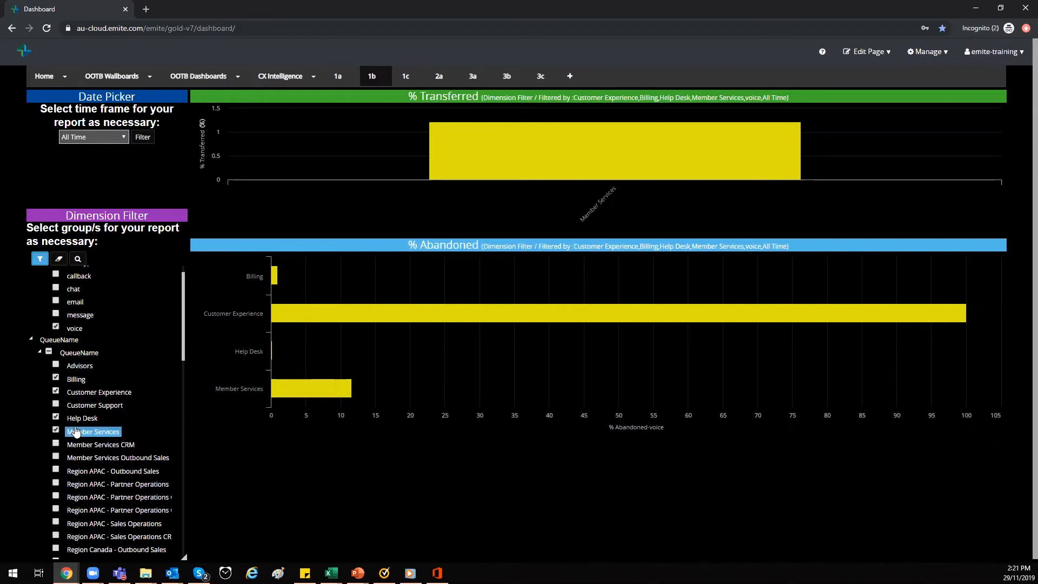
Set the Dimension Filter's display mode to Dropdown and filter the linked charts by the Voice media type.
{"action": "mouse_move", "coordinate": [144, 217]}
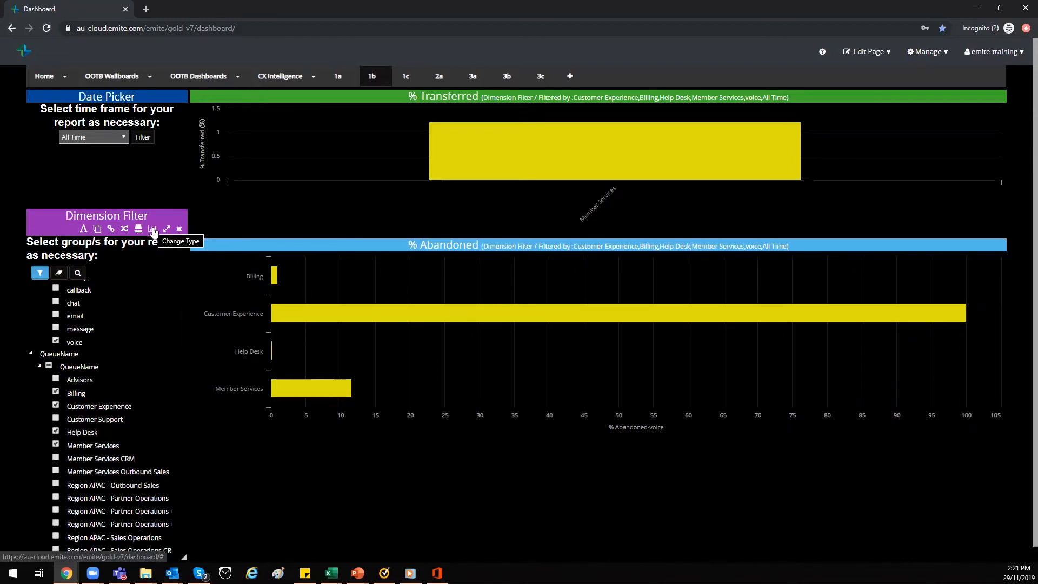
{"action": "left_click", "coordinate": [152, 230]}
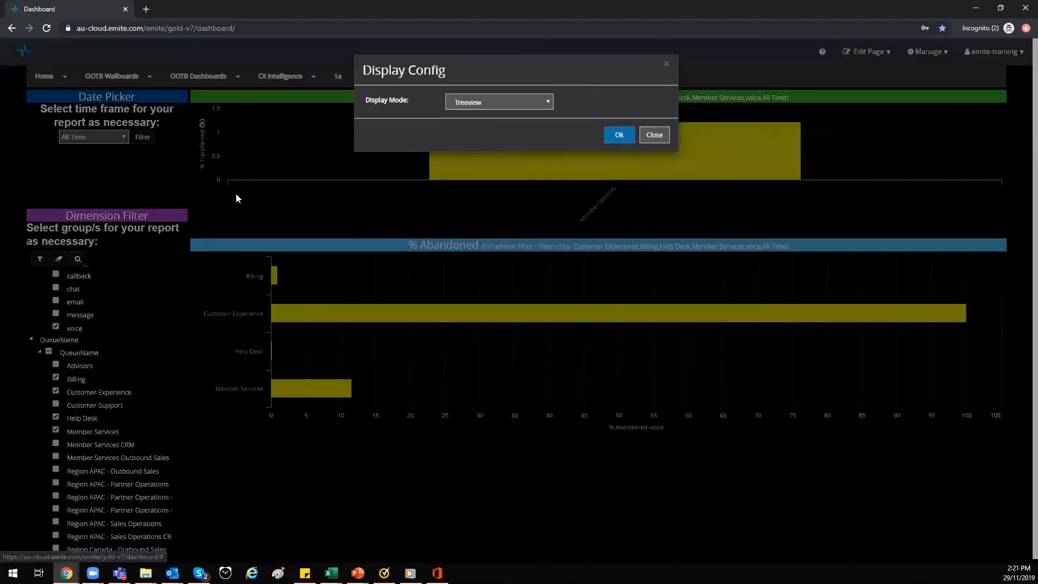
{"action": "left_click", "coordinate": [486, 105]}
{"action": "left_click", "coordinate": [484, 124]}
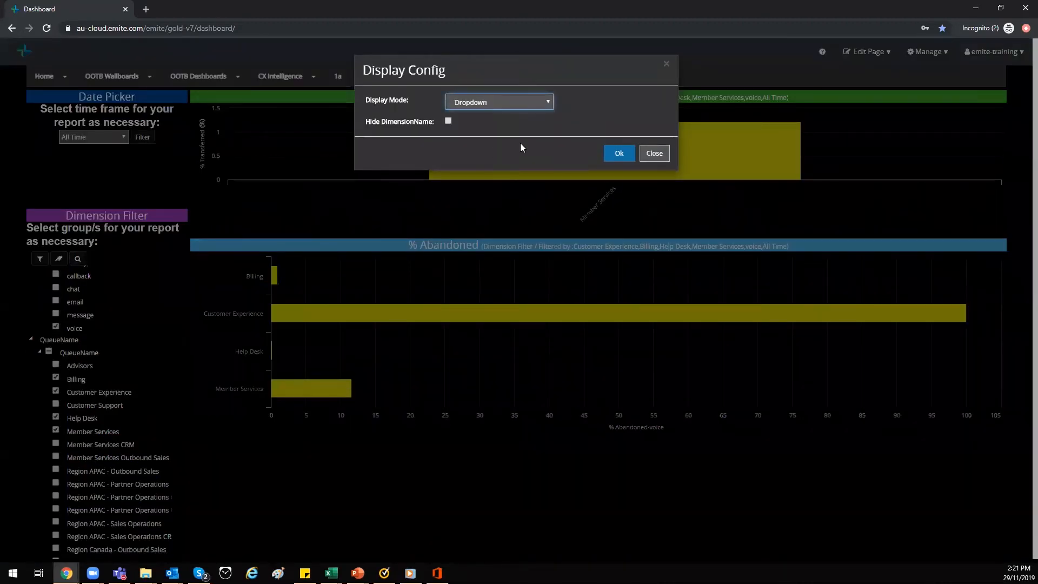
{"action": "left_click", "coordinate": [617, 153]}
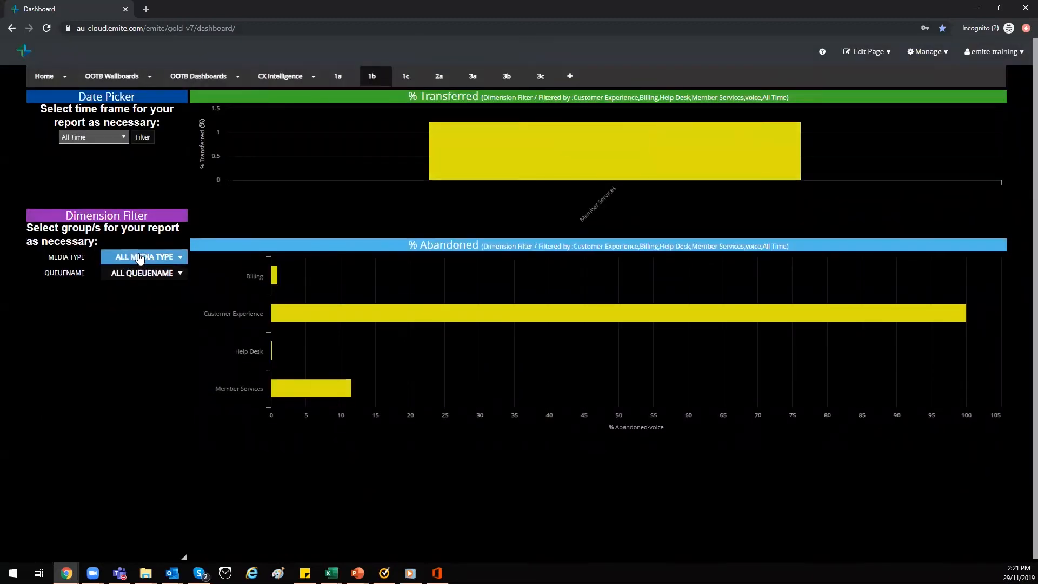
{"action": "left_click", "coordinate": [155, 259]}
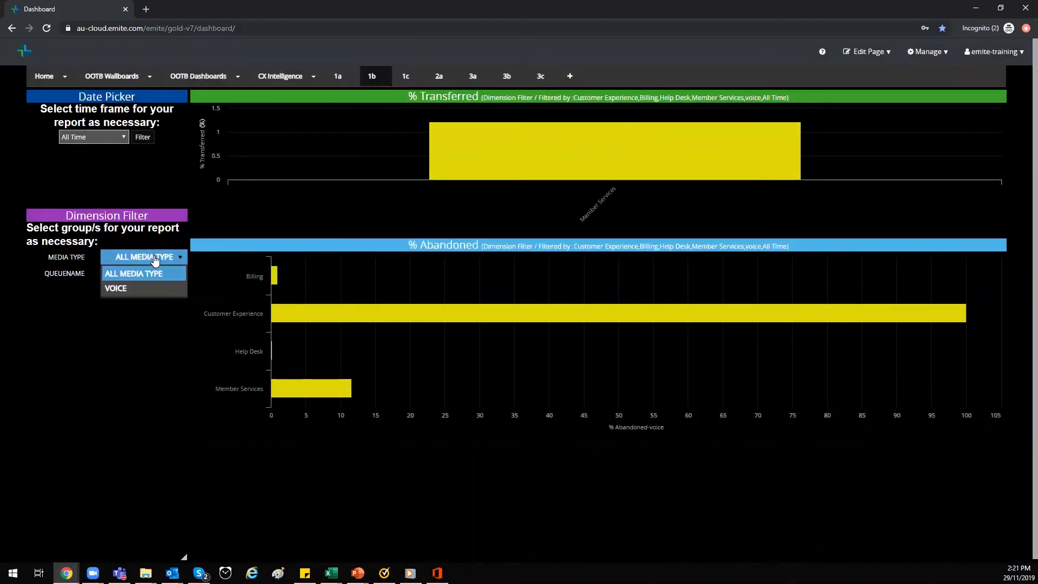
{"action": "left_click", "coordinate": [130, 289]}
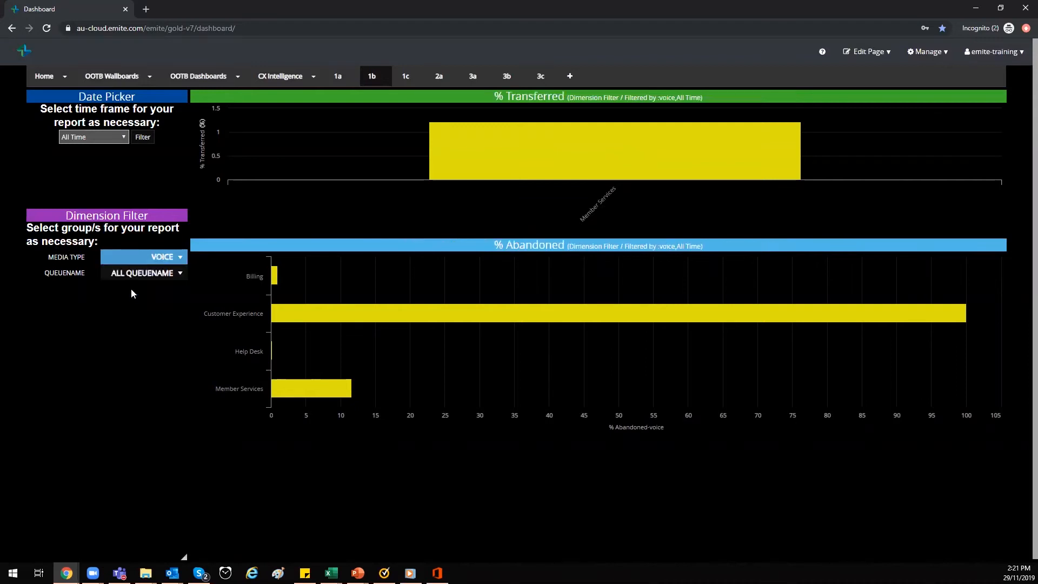
Set the Dimension Filter's display mode to Treeview and clear all of its selected filter values.
{"action": "left_click", "coordinate": [154, 257]}
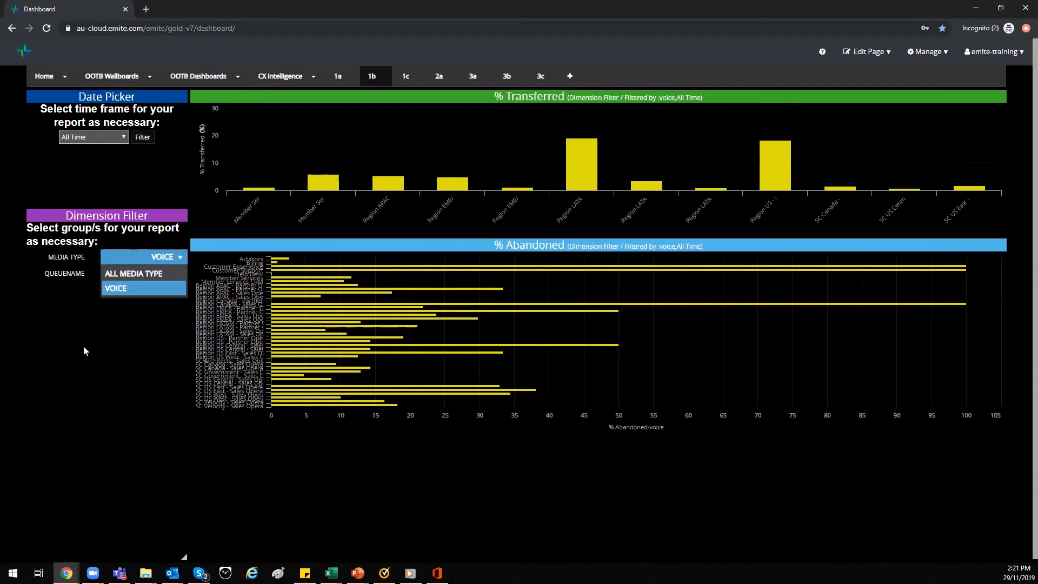
{"action": "mouse_move", "coordinate": [159, 208]}
{"action": "left_click", "coordinate": [152, 229]}
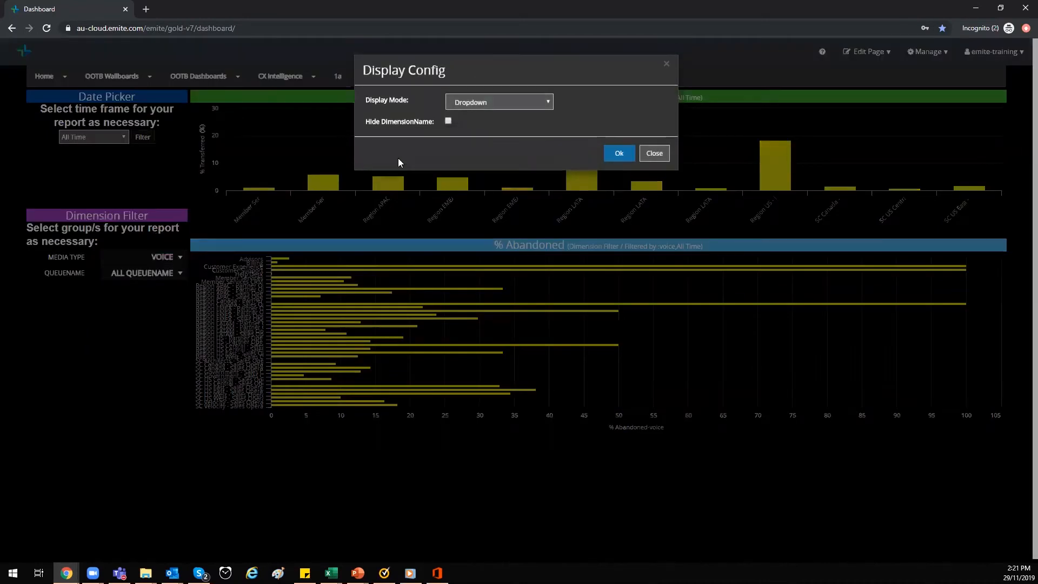
{"action": "left_click", "coordinate": [483, 106]}
{"action": "left_click", "coordinate": [470, 115]}
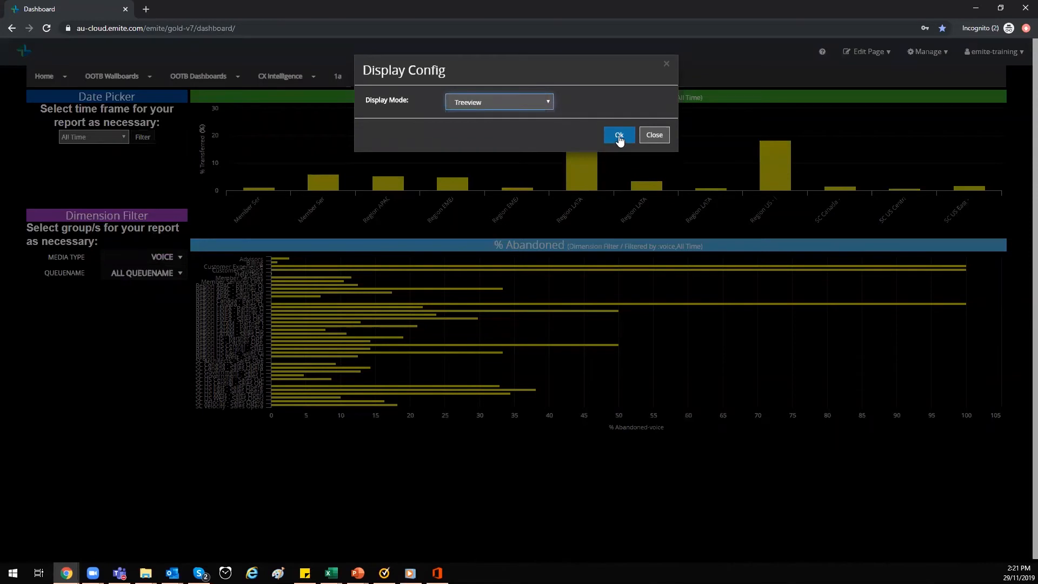
{"action": "left_click", "coordinate": [619, 133]}
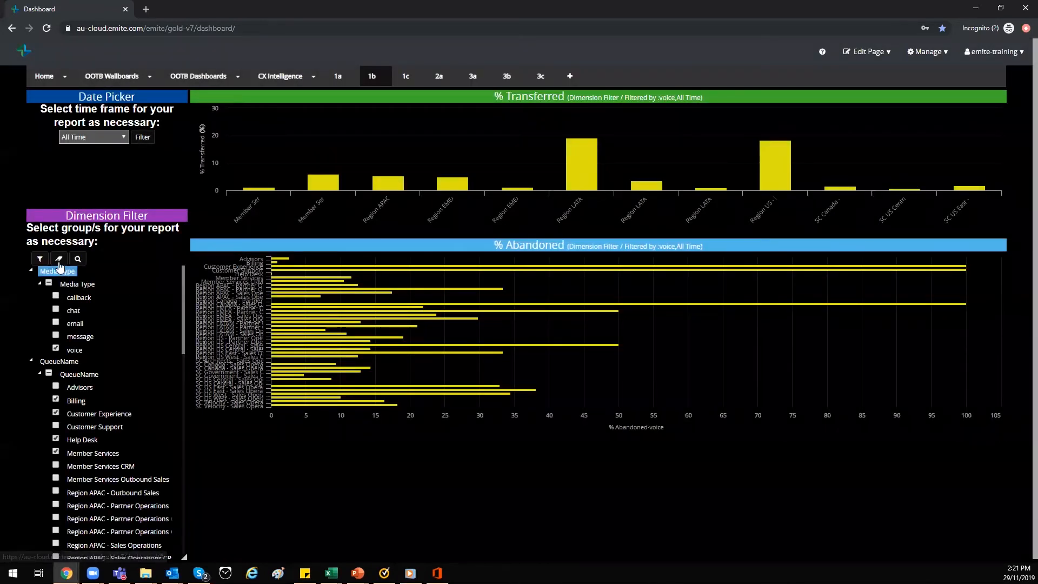
{"action": "left_click", "coordinate": [60, 262]}
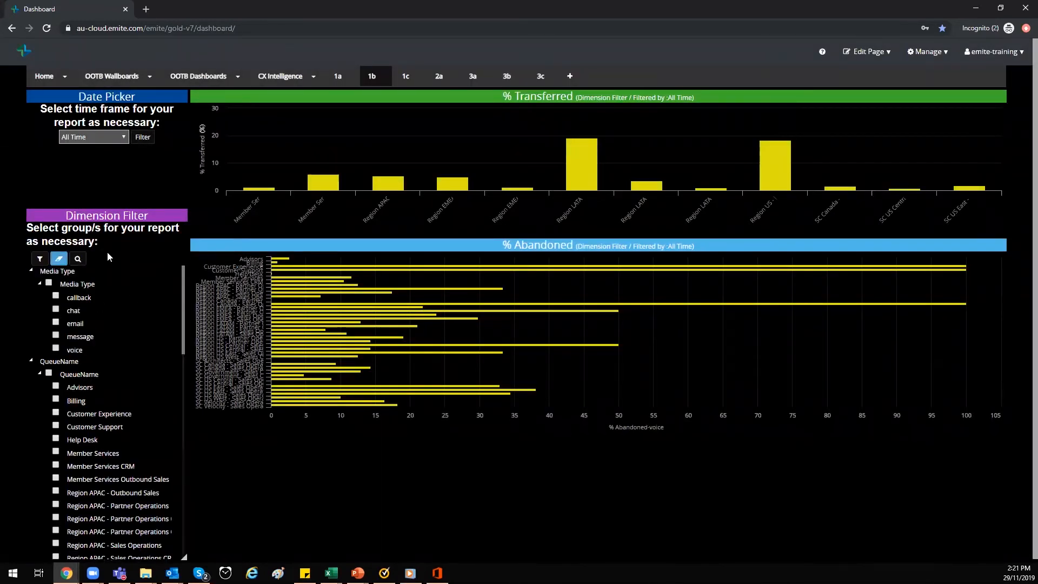
Change the Dimension Filter's display mode to Dropdown.
{"action": "left_click", "coordinate": [154, 229]}
{"action": "left_click", "coordinate": [468, 102]}
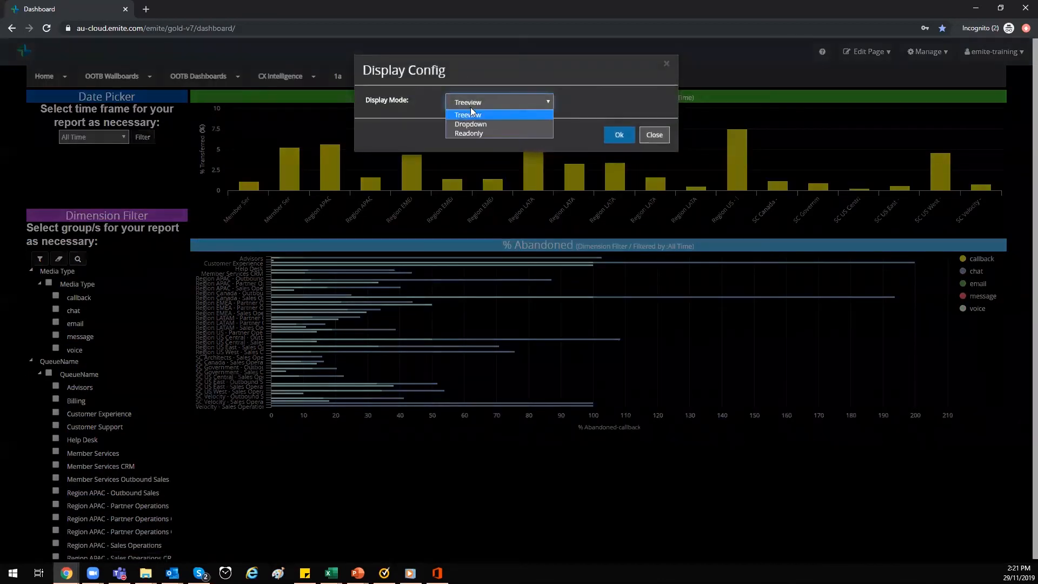
{"action": "left_click", "coordinate": [469, 128]}
{"action": "left_click", "coordinate": [617, 154]}
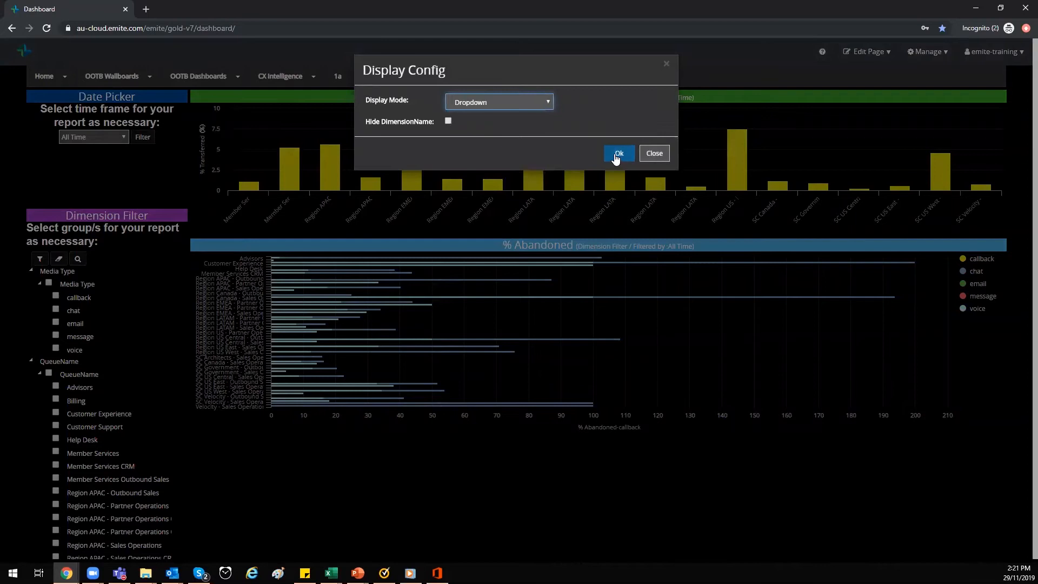
Examine the media type and queue options offered in the Dimension Filter's two dropdown lists.
{"action": "left_click", "coordinate": [147, 257]}
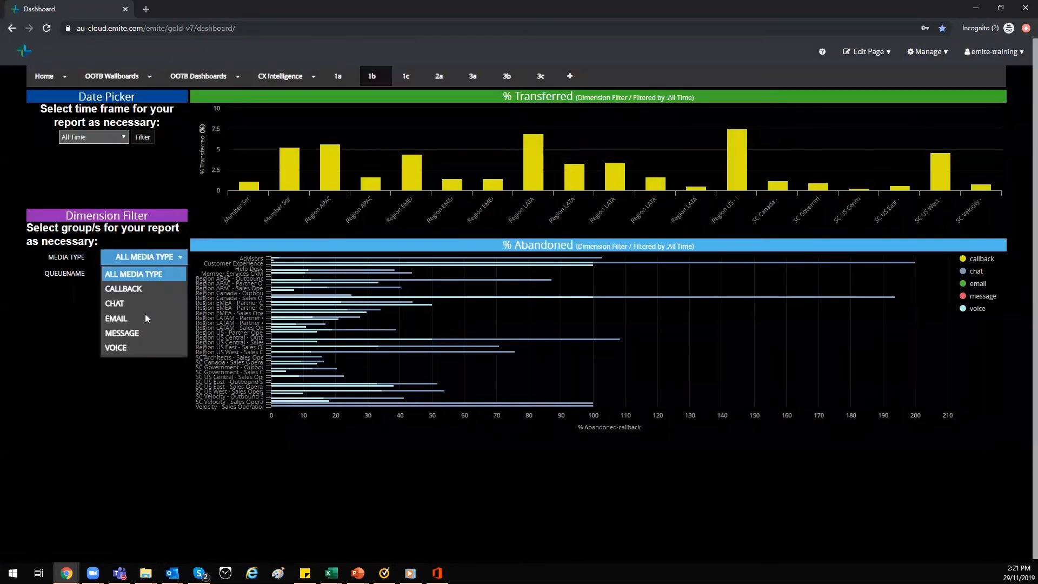
{"action": "left_click", "coordinate": [137, 272]}
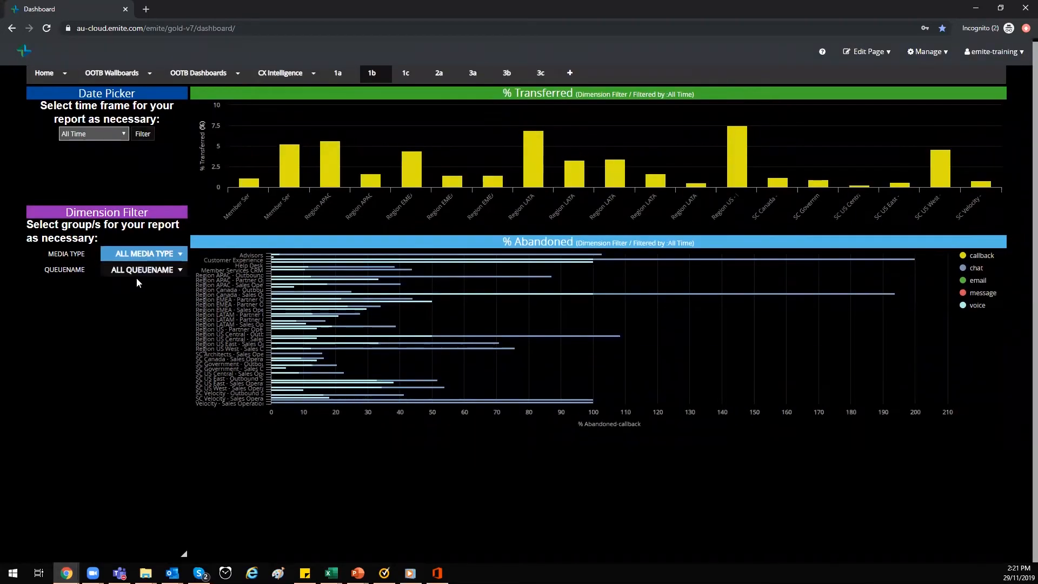
{"action": "left_click", "coordinate": [167, 257]}
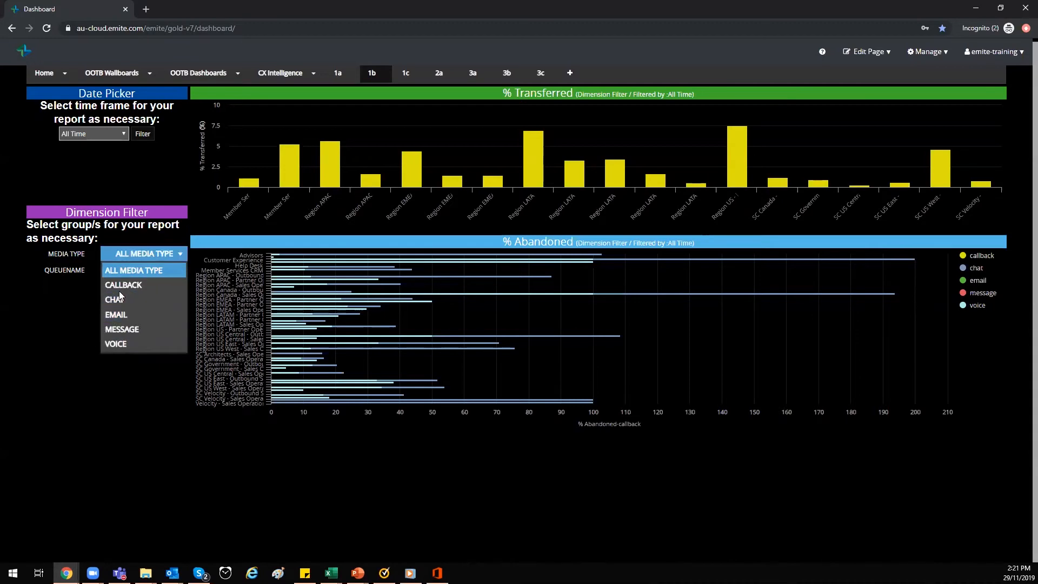
{"action": "left_click", "coordinate": [92, 410]}
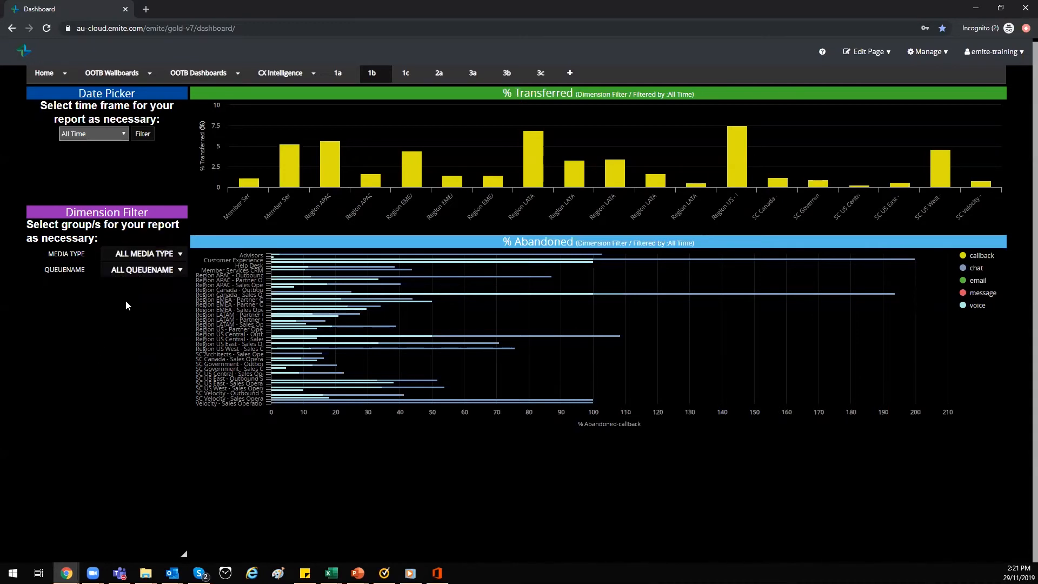
{"action": "left_click", "coordinate": [153, 254]}
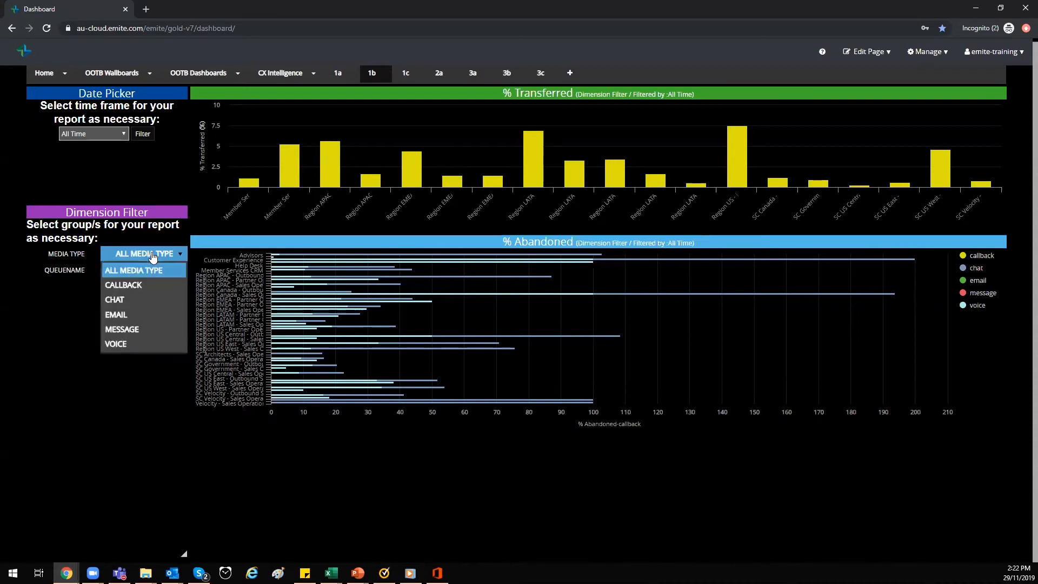
{"action": "left_click", "coordinate": [135, 387]}
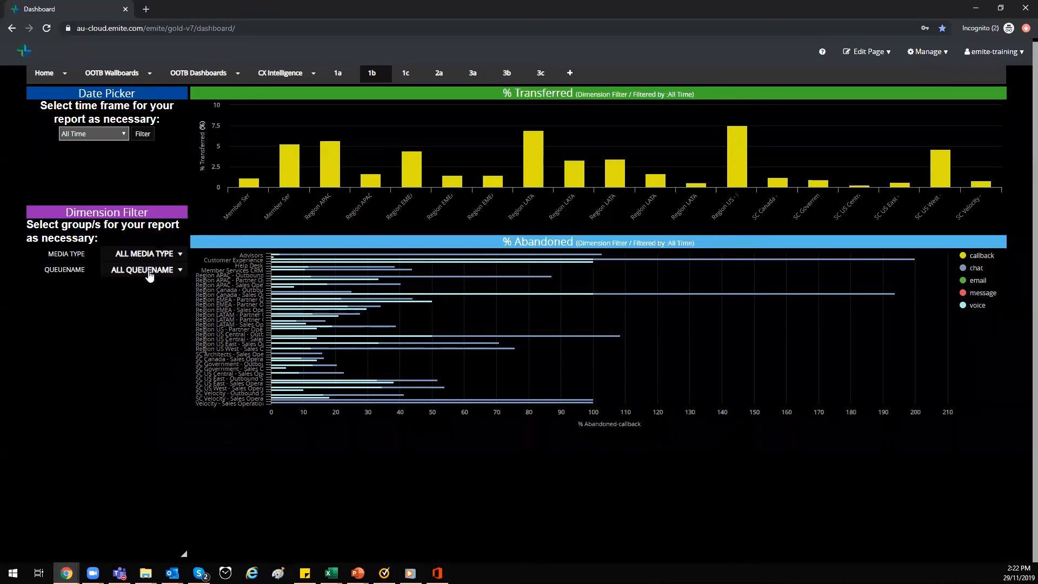
{"action": "left_click", "coordinate": [144, 269]}
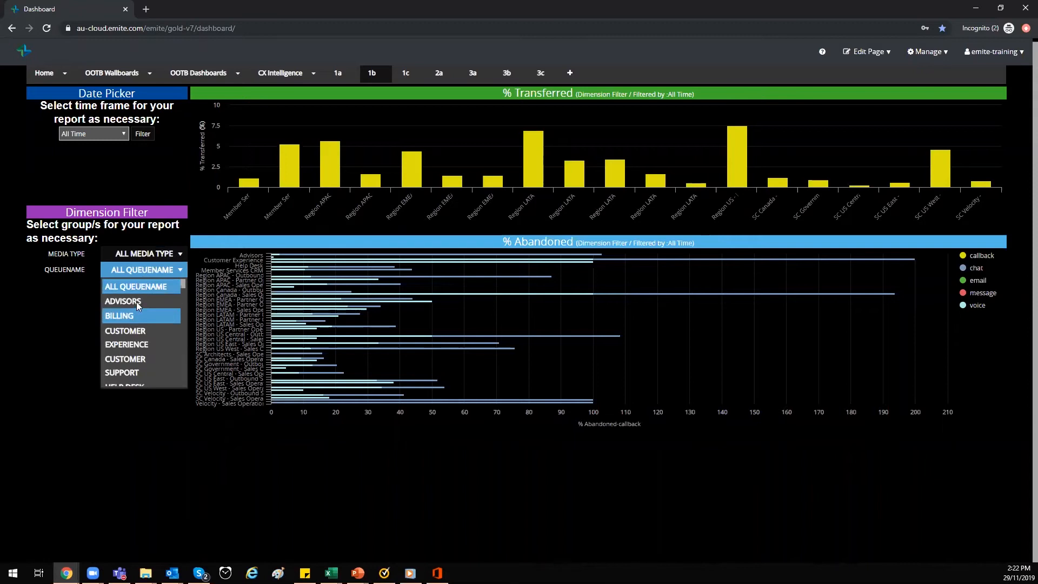
{"action": "scroll", "coordinate": [133, 324], "scroll_direction": "down", "scroll_amount": 2}
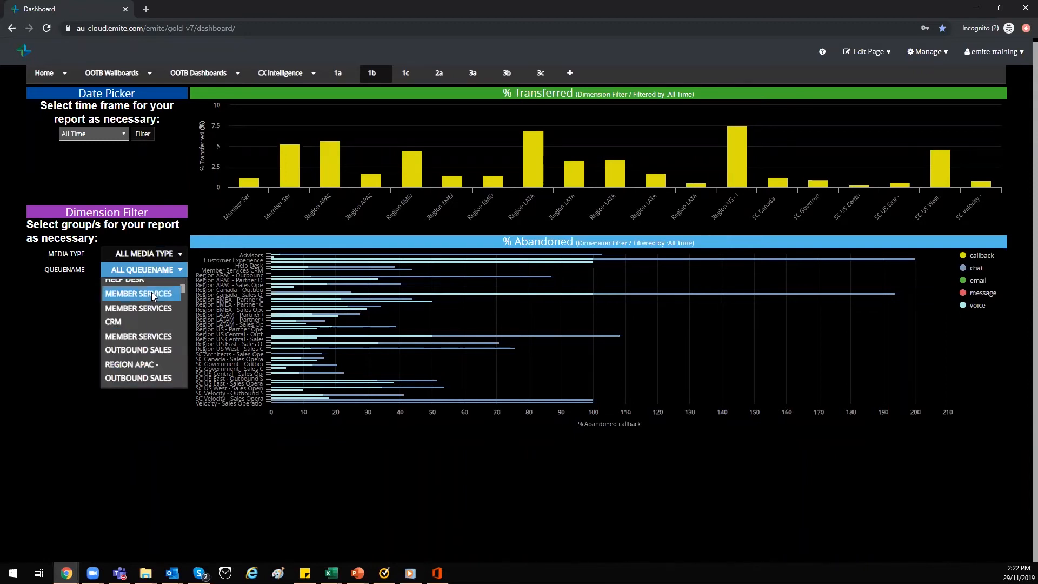
{"action": "left_click", "coordinate": [83, 415]}
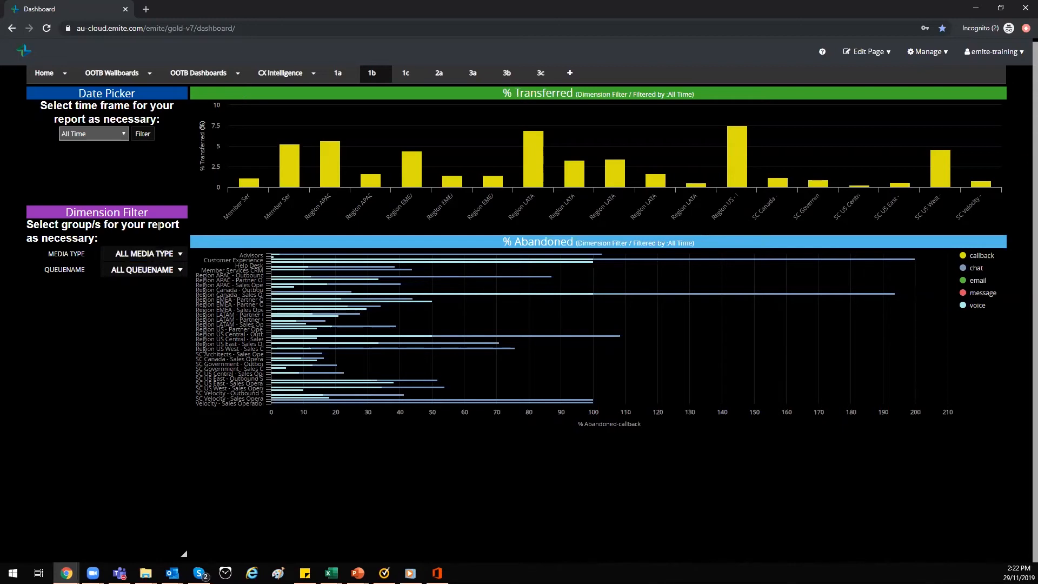
Switch the Dimension Filter back to the Treeview display mode.
{"action": "mouse_move", "coordinate": [154, 212]}
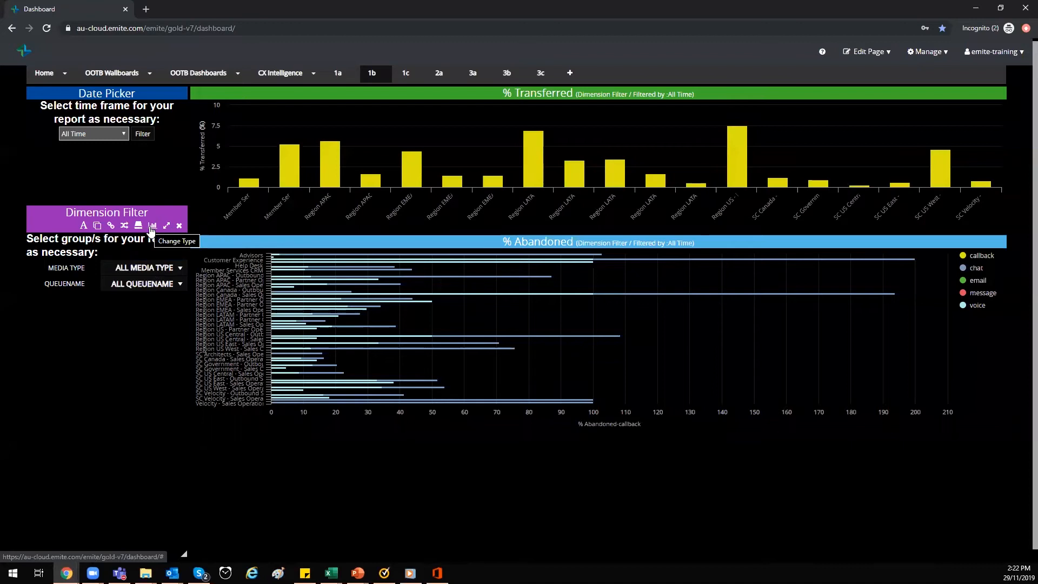
{"action": "left_click", "coordinate": [152, 227]}
{"action": "left_click", "coordinate": [475, 103]}
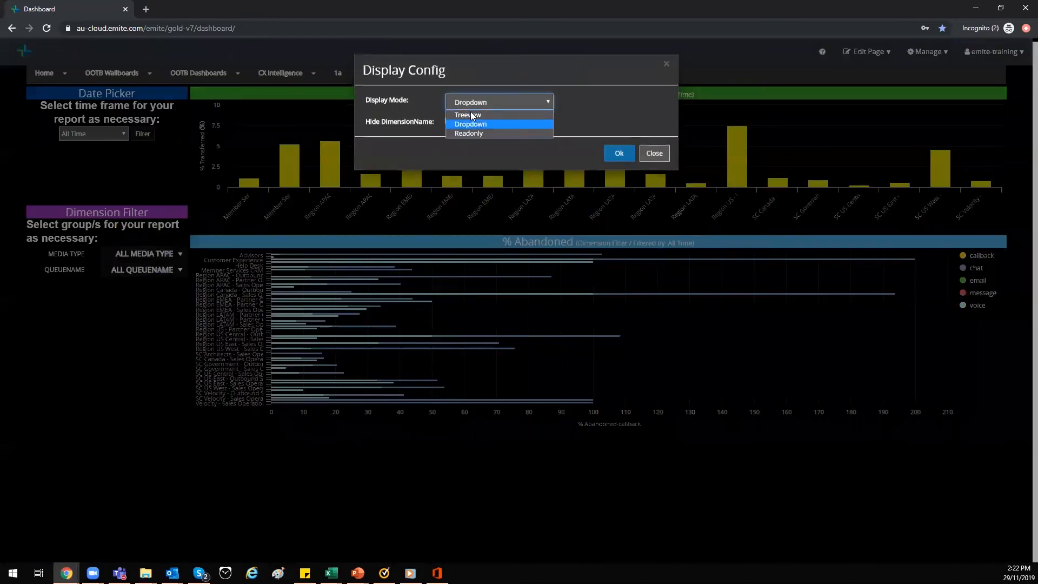
{"action": "left_click", "coordinate": [503, 116]}
{"action": "left_click", "coordinate": [619, 135]}
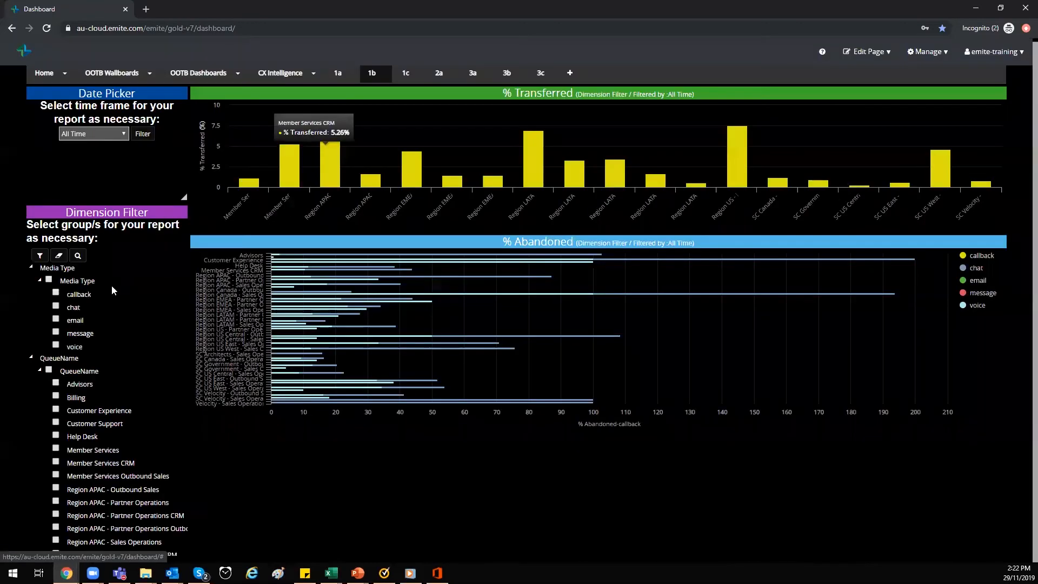
Filter the linked charts by the voice media type and the Billing, Customer Experience, Customer Support, Help Desk and Member Services queues.
{"action": "left_click", "coordinate": [66, 345]}
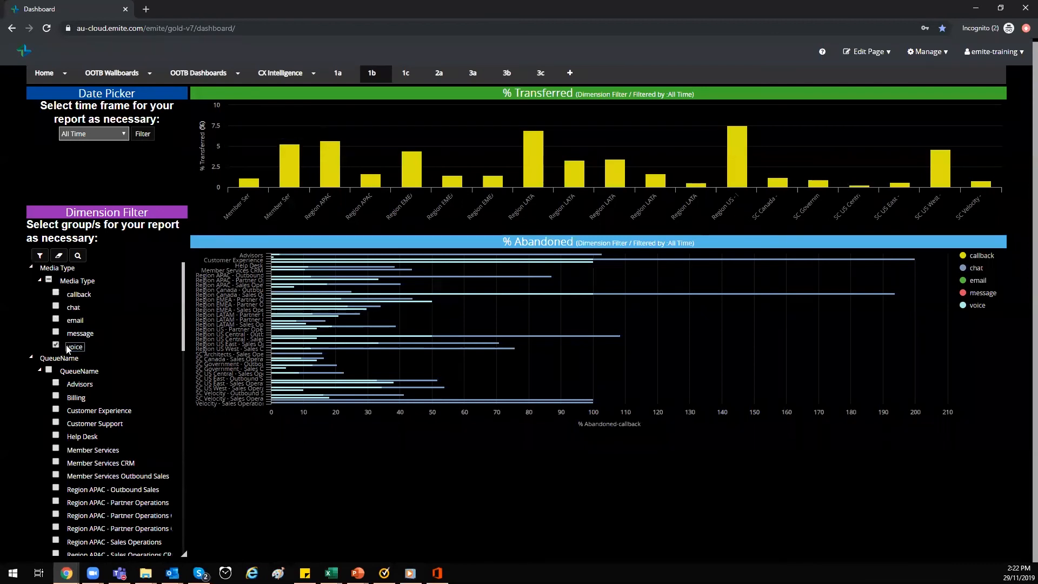
{"action": "left_click", "coordinate": [57, 397]}
{"action": "left_click", "coordinate": [57, 409]}
{"action": "left_click", "coordinate": [57, 423]}
{"action": "left_click", "coordinate": [56, 435]}
{"action": "left_click", "coordinate": [56, 449]}
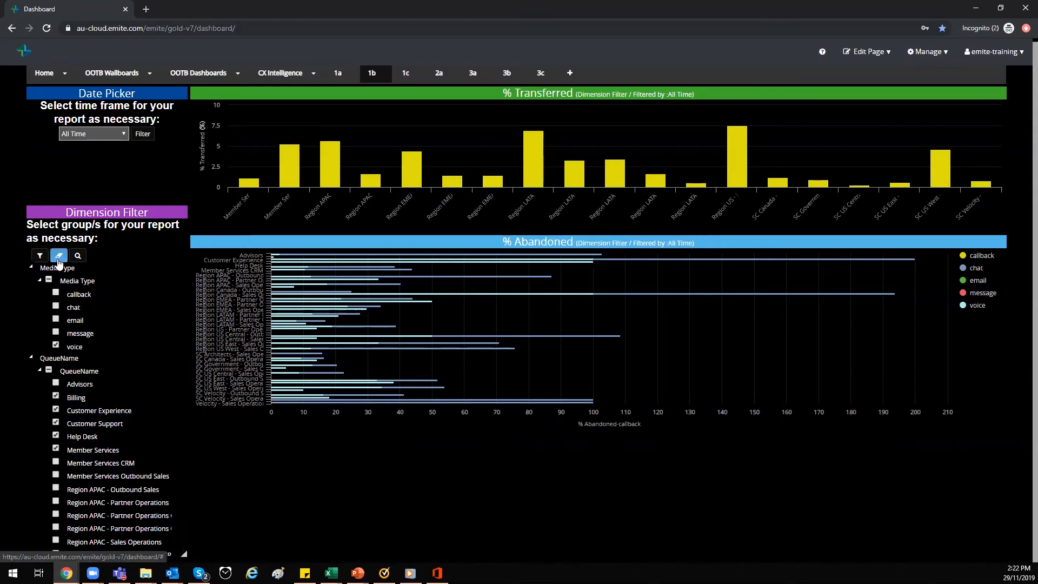
{"action": "left_click", "coordinate": [41, 259]}
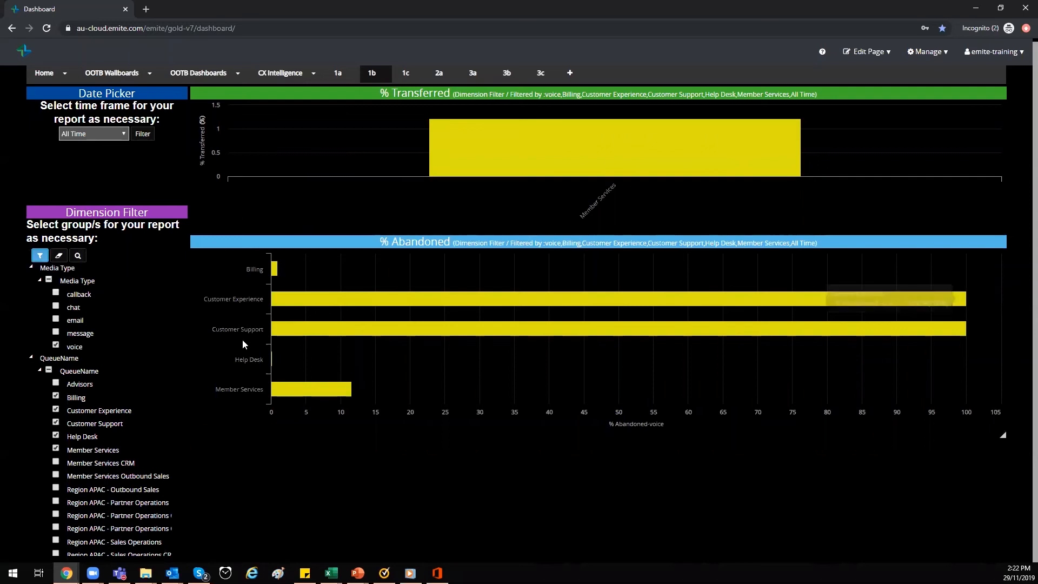
{"action": "mouse_move", "coordinate": [663, 167]}
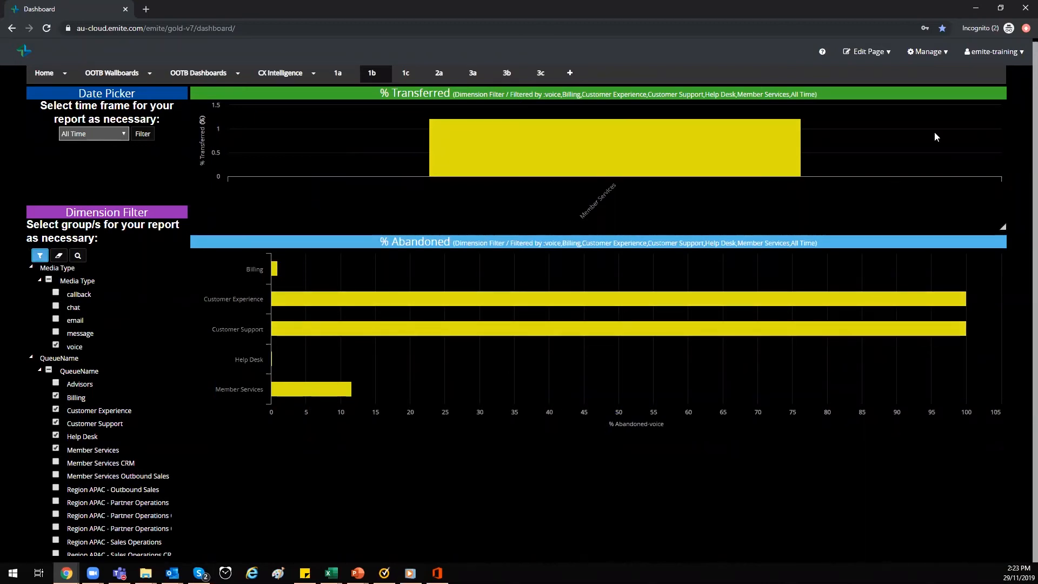
Add one Drillthrough datablock to the page, titled Details, with the Orange datablock style.
{"action": "left_click", "coordinate": [880, 51]}
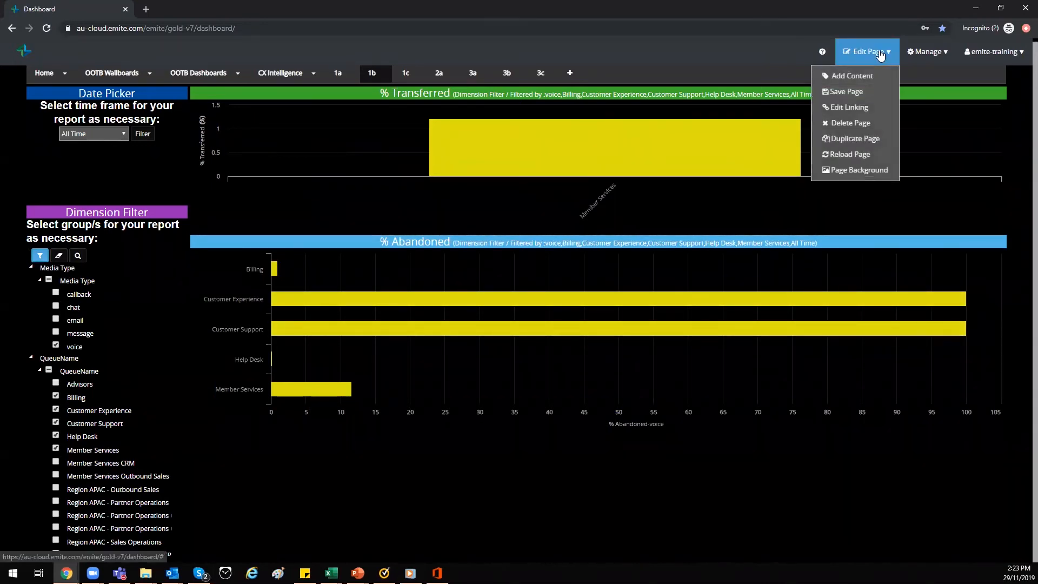
{"action": "left_click", "coordinate": [869, 83]}
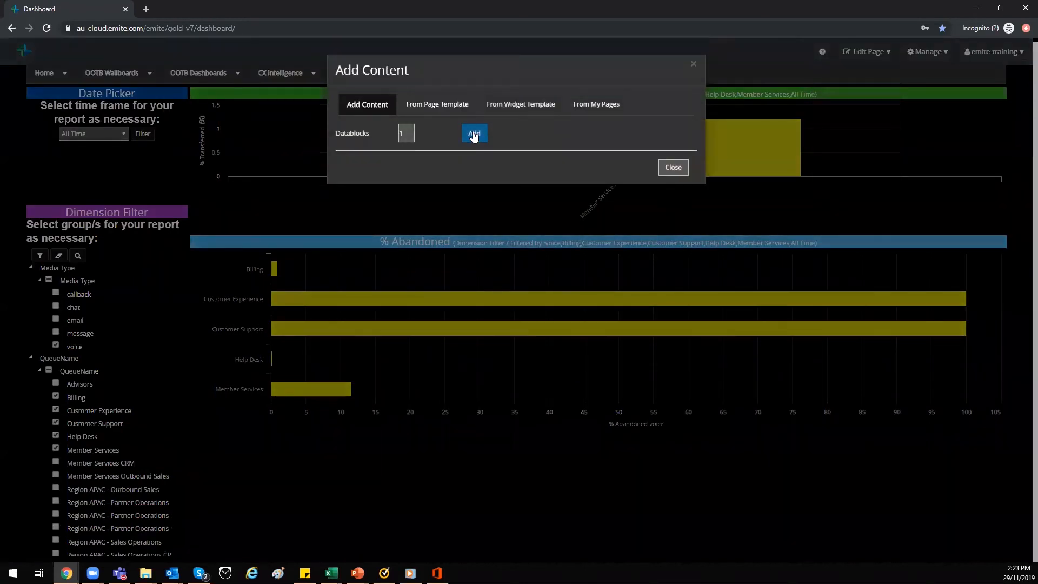
{"action": "left_click", "coordinate": [473, 135]}
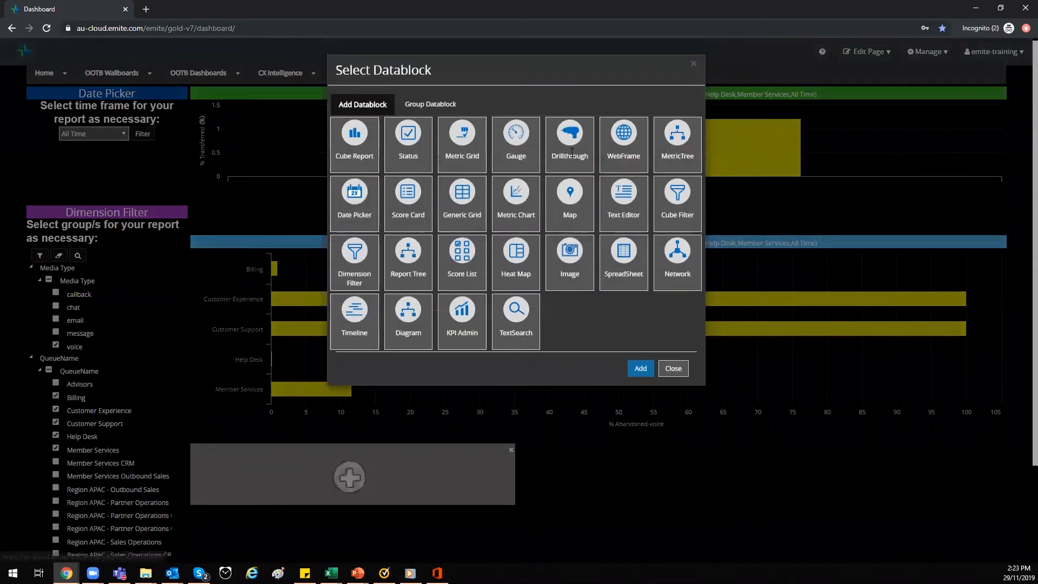
{"action": "left_click", "coordinate": [565, 156]}
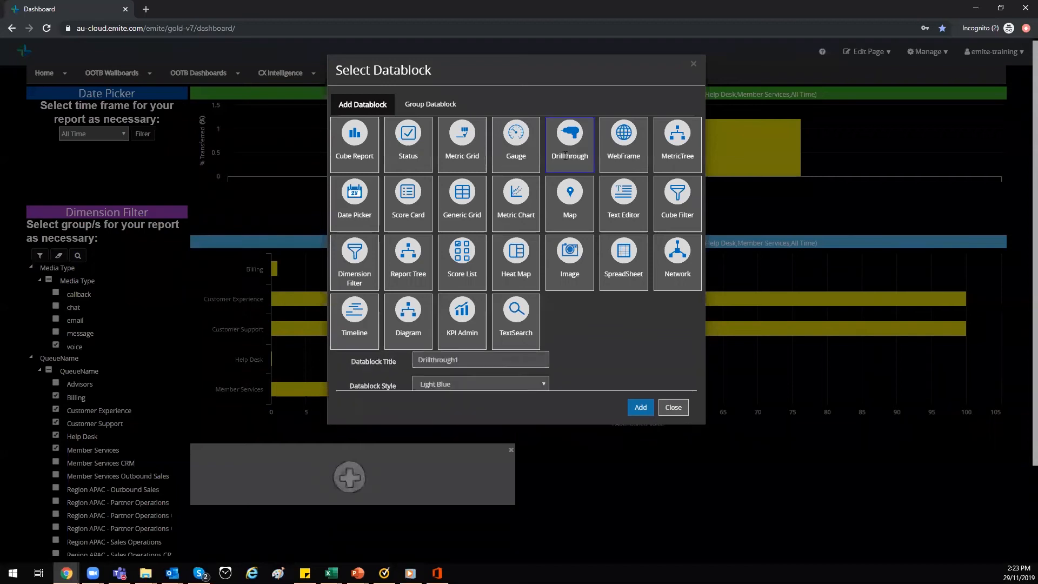
{"action": "left_click", "coordinate": [496, 358]}
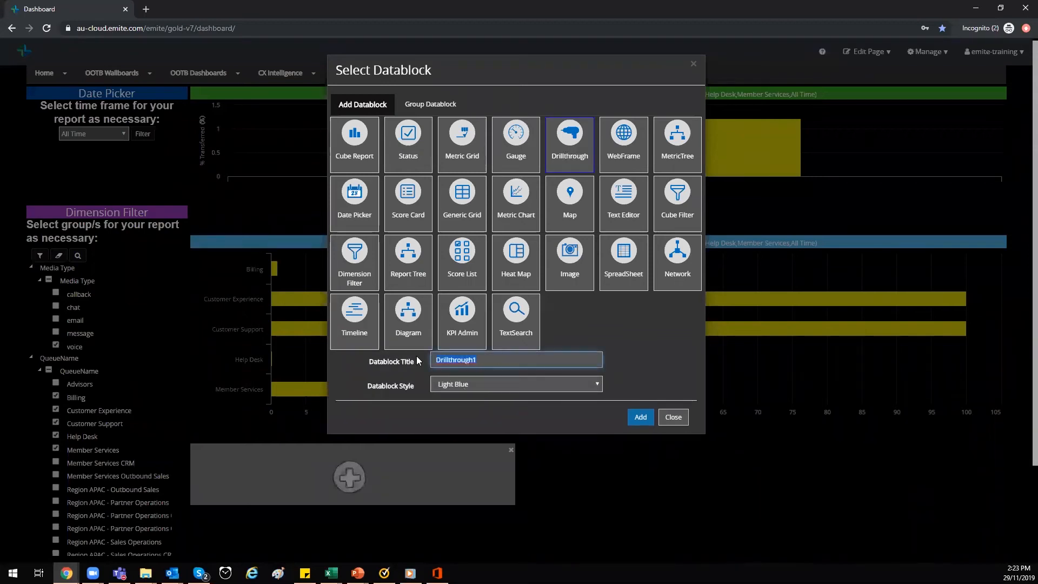
{"action": "type", "text": "Details"}
{"action": "left_click", "coordinate": [487, 388]}
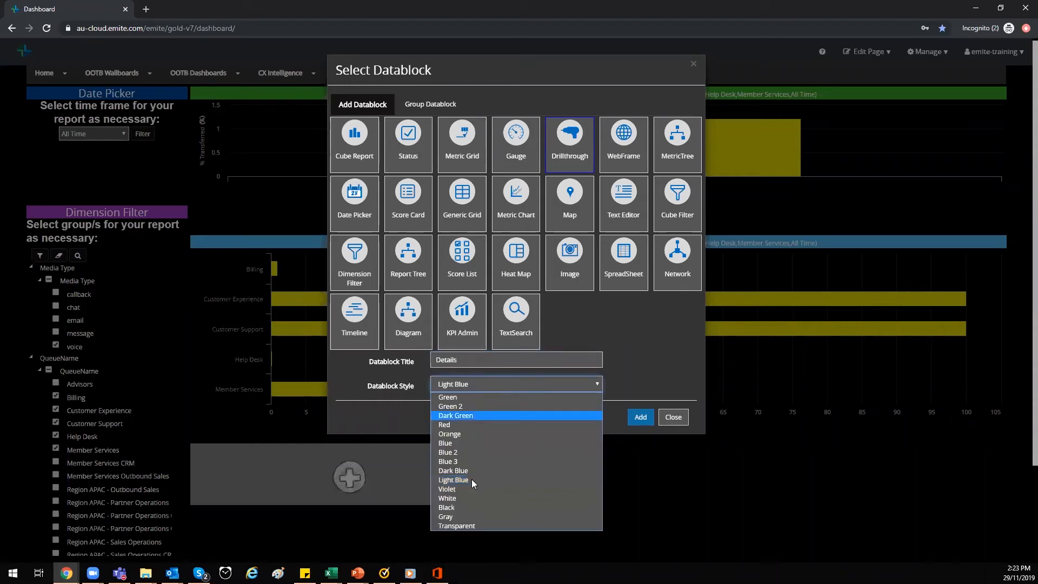
{"action": "left_click", "coordinate": [463, 434]}
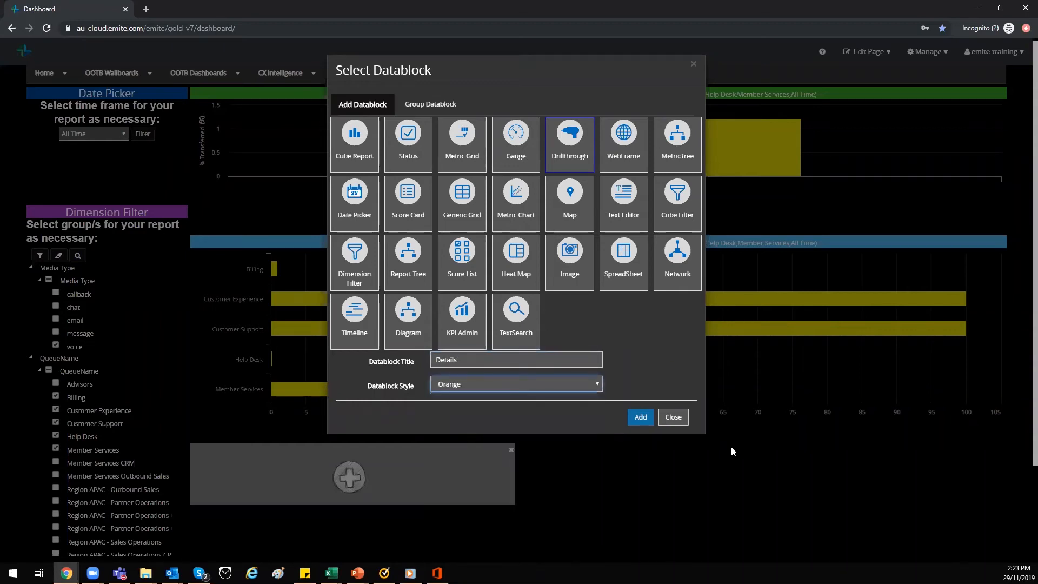
{"action": "left_click", "coordinate": [640, 417]}
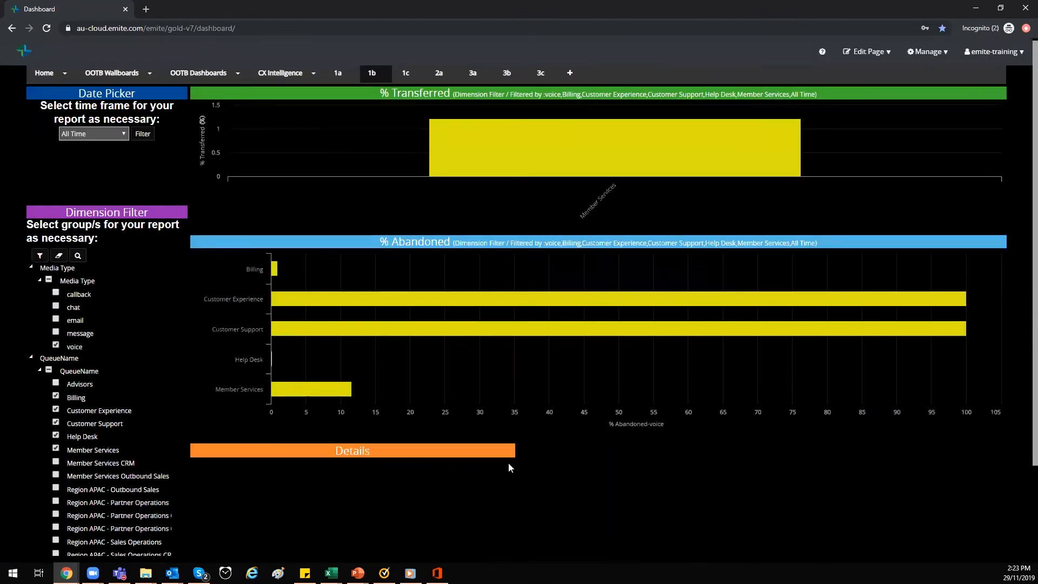
Examine the Details datablock maximised along with its header style settings, and return it to normal size.
{"action": "mouse_move", "coordinate": [492, 455]}
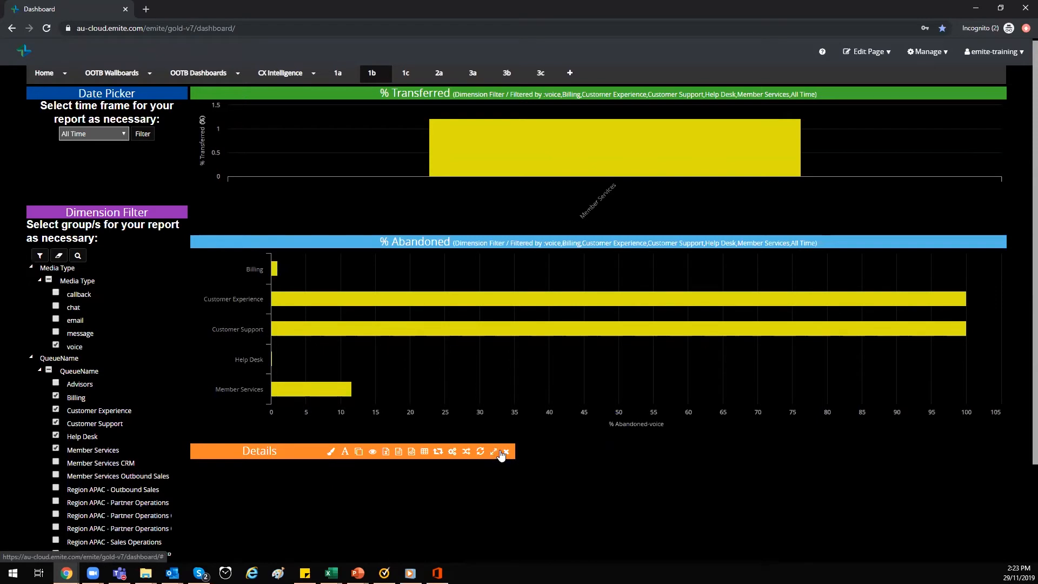
{"action": "left_click", "coordinate": [494, 453]}
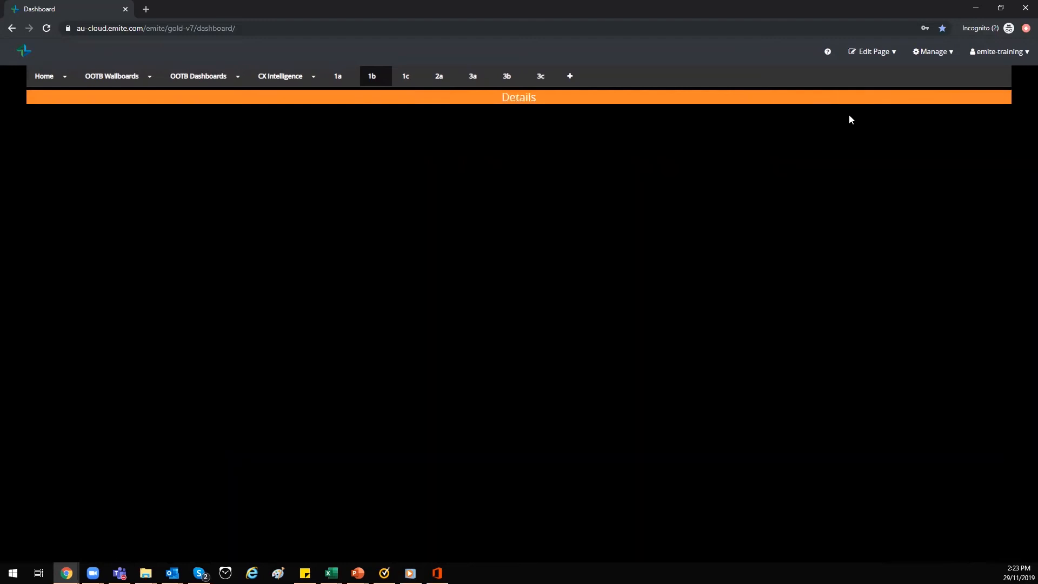
{"action": "mouse_move", "coordinate": [870, 102]}
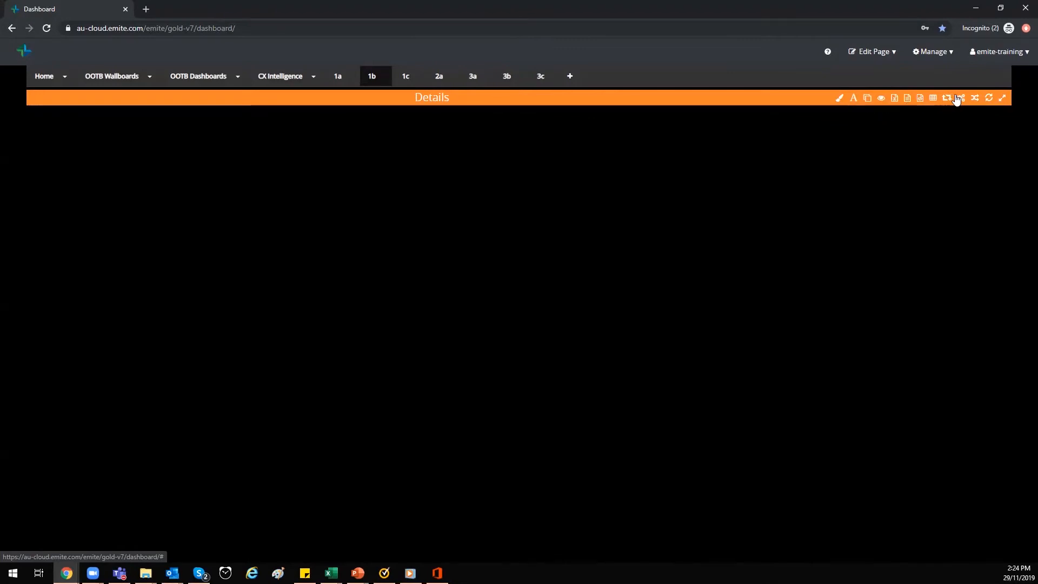
{"action": "left_click", "coordinate": [852, 97]}
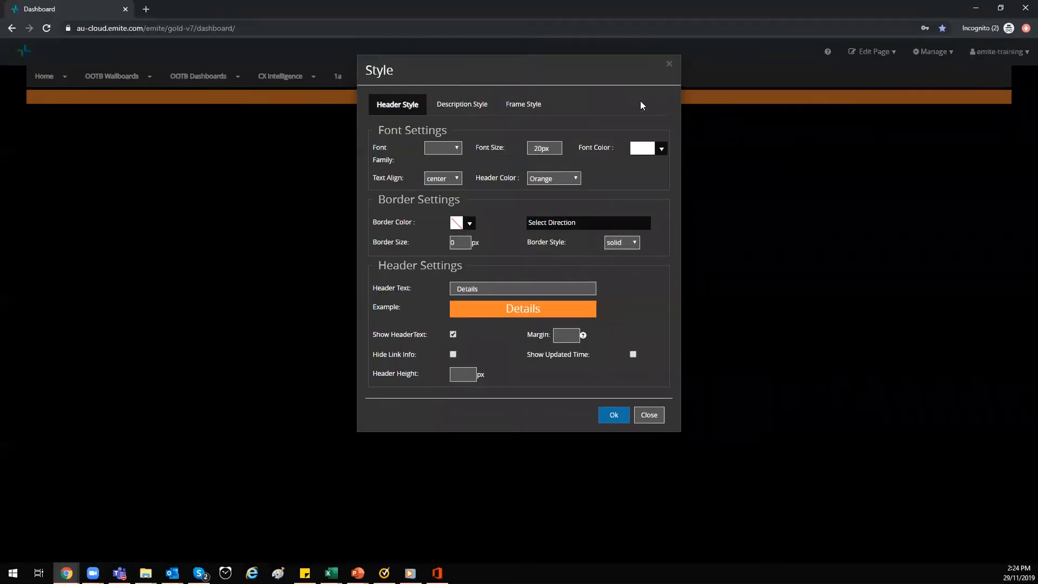
{"action": "left_click", "coordinate": [669, 65]}
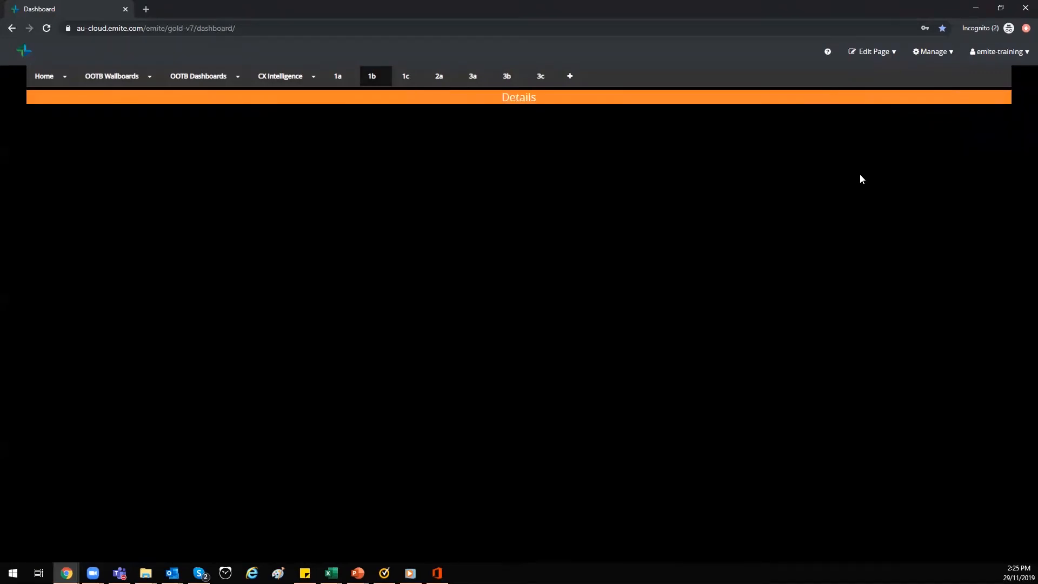
{"action": "mouse_move", "coordinate": [881, 100]}
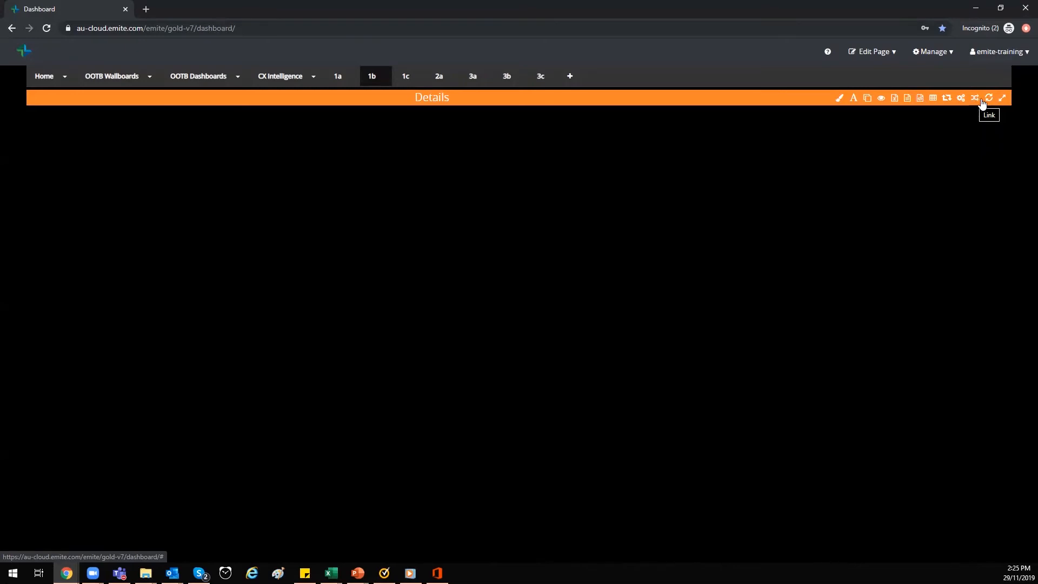
{"action": "left_click", "coordinate": [1001, 101]}
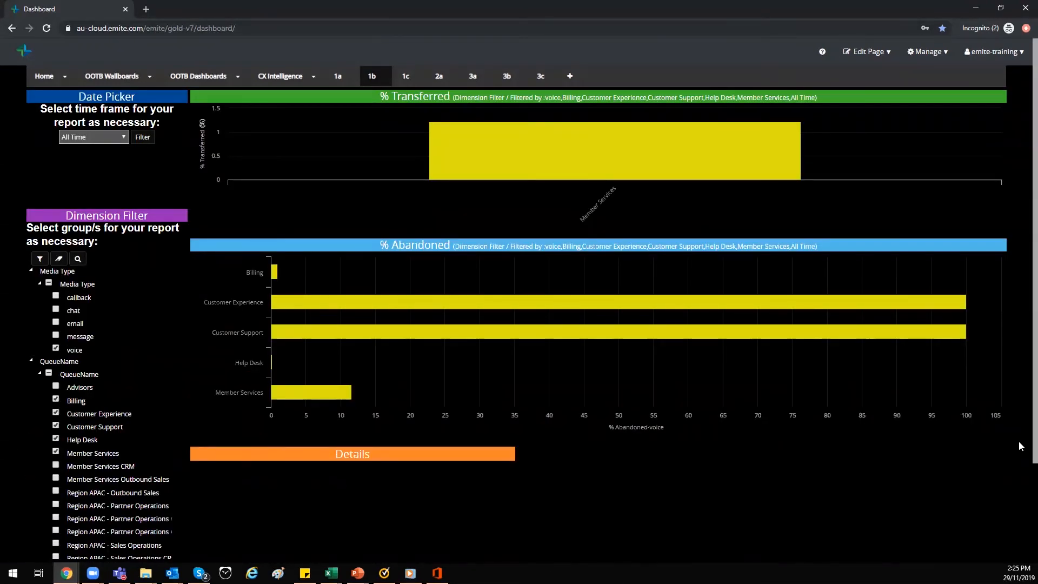
Widen the Details datablock to match the full width of the % Abandoned chart above it.
{"action": "scroll", "coordinate": [811, 513], "scroll_direction": "down", "scroll_amount": 2}
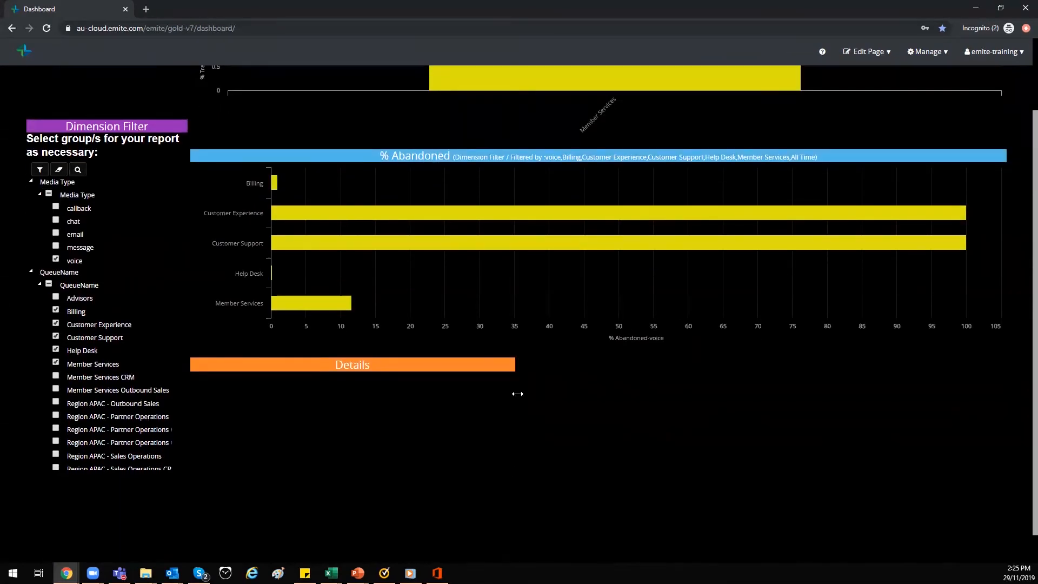
{"action": "left_click_drag", "start_coordinate": [516, 388], "coordinate": [1005, 454]}
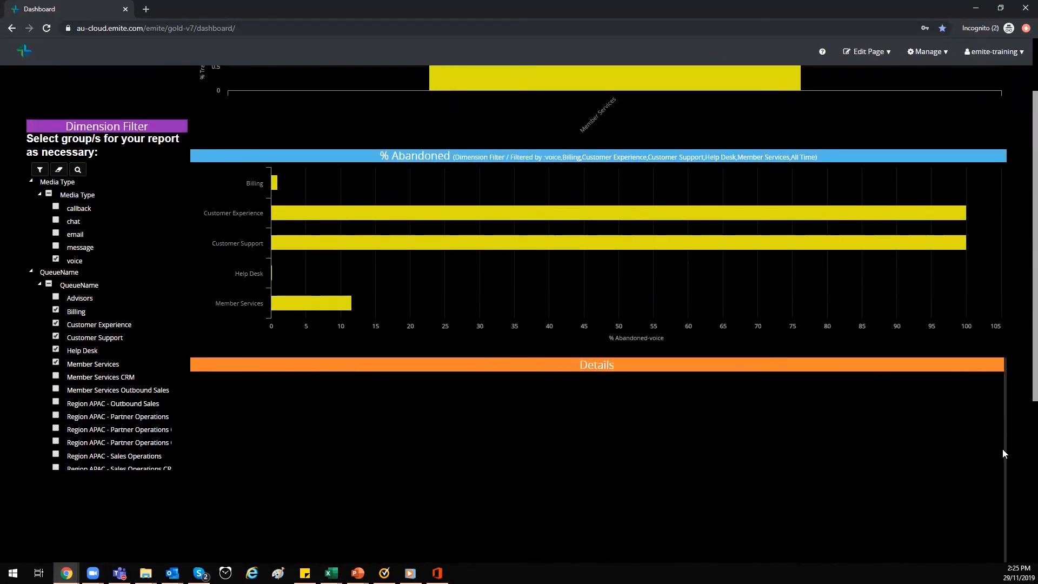
Link both the % Transferred and the % Abandoned charts to the Details datablock as their target.
{"action": "scroll", "coordinate": [1022, 405], "scroll_direction": "up", "scroll_amount": 2}
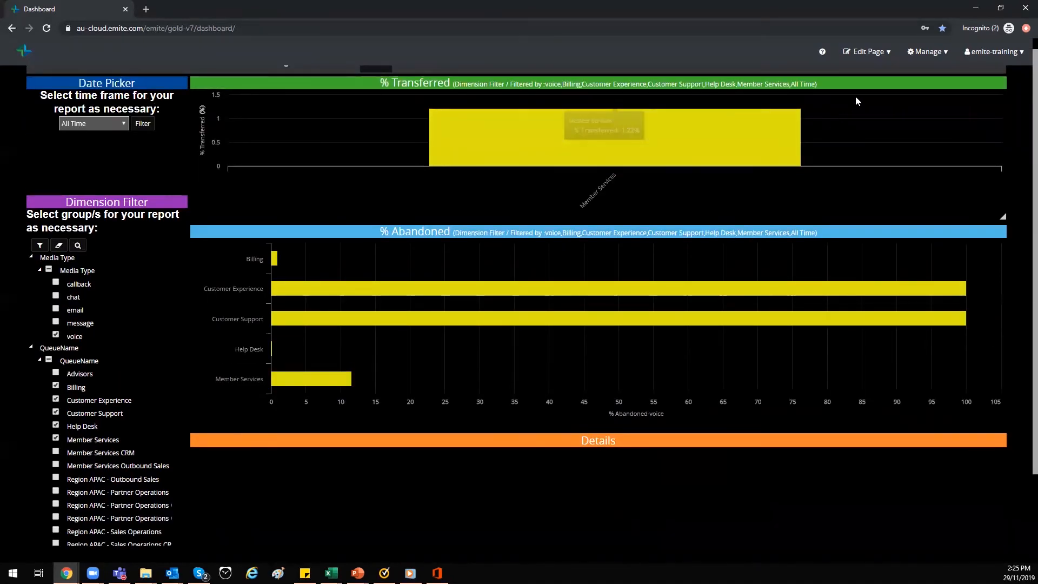
{"action": "mouse_move", "coordinate": [839, 92]}
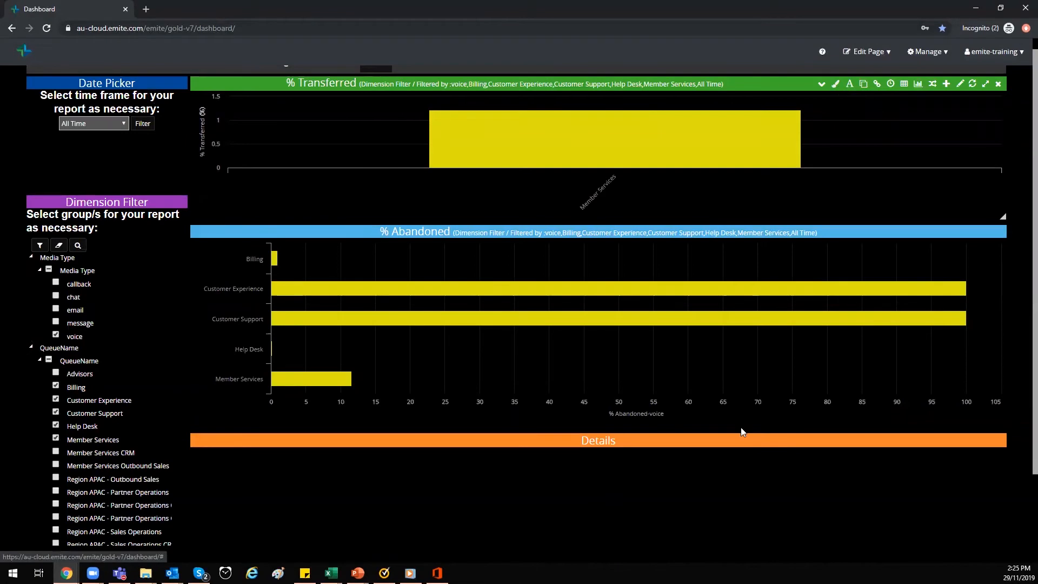
{"action": "left_click", "coordinate": [932, 84]}
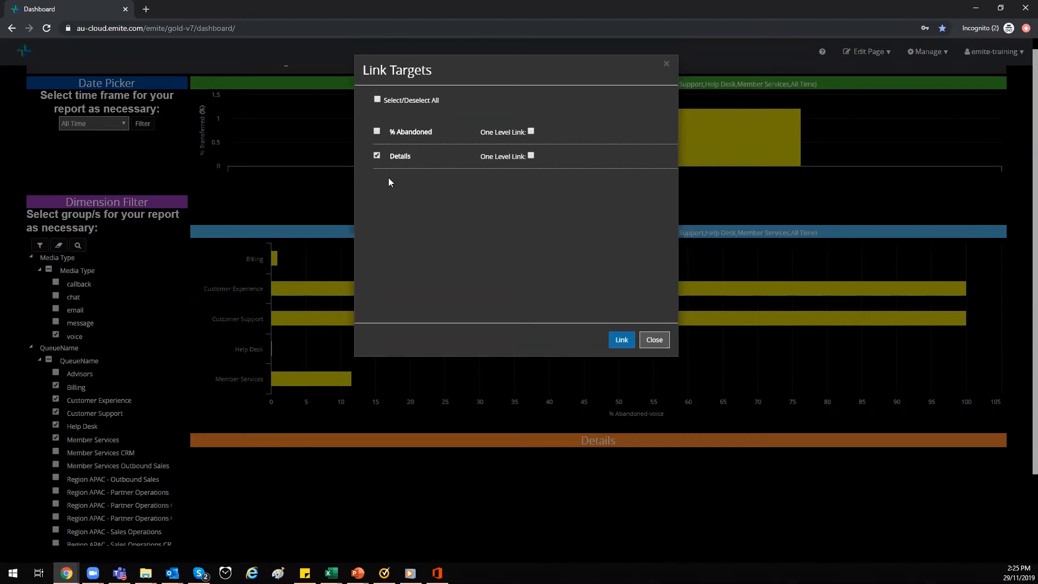
{"action": "left_click", "coordinate": [622, 339]}
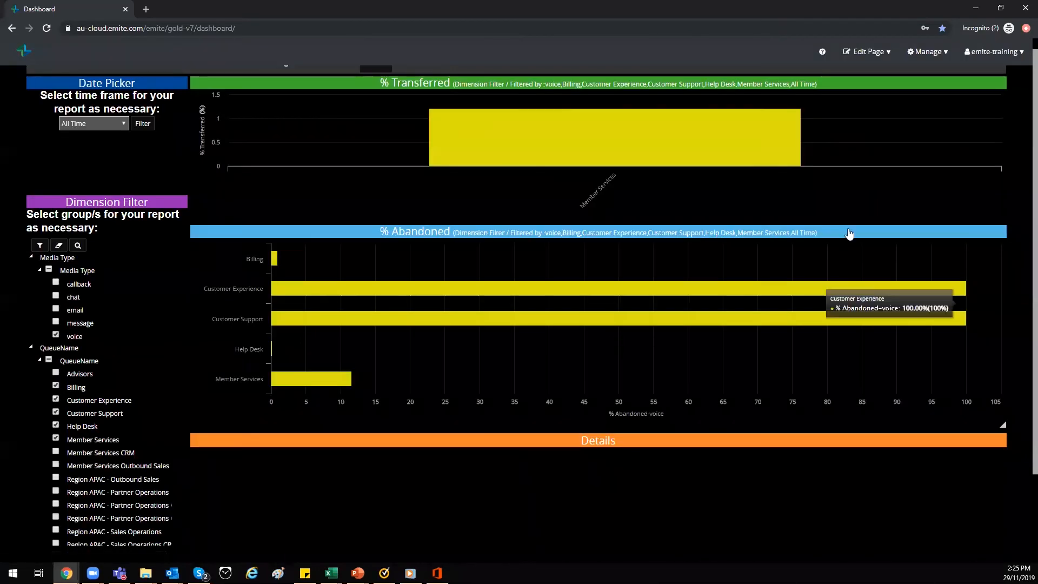
{"action": "left_click", "coordinate": [930, 233]}
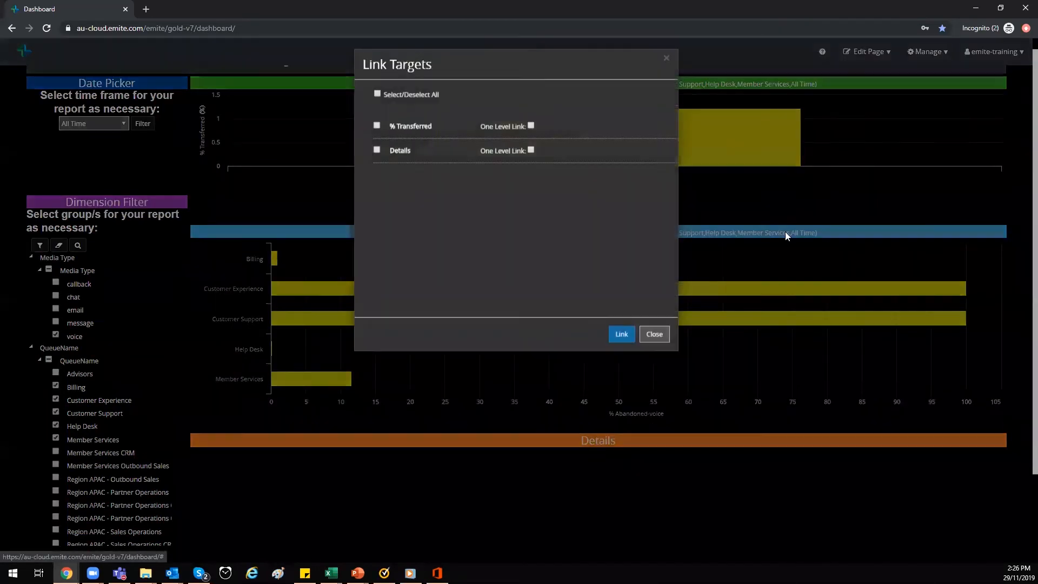
{"action": "left_click", "coordinate": [377, 156]}
{"action": "left_click", "coordinate": [621, 340]}
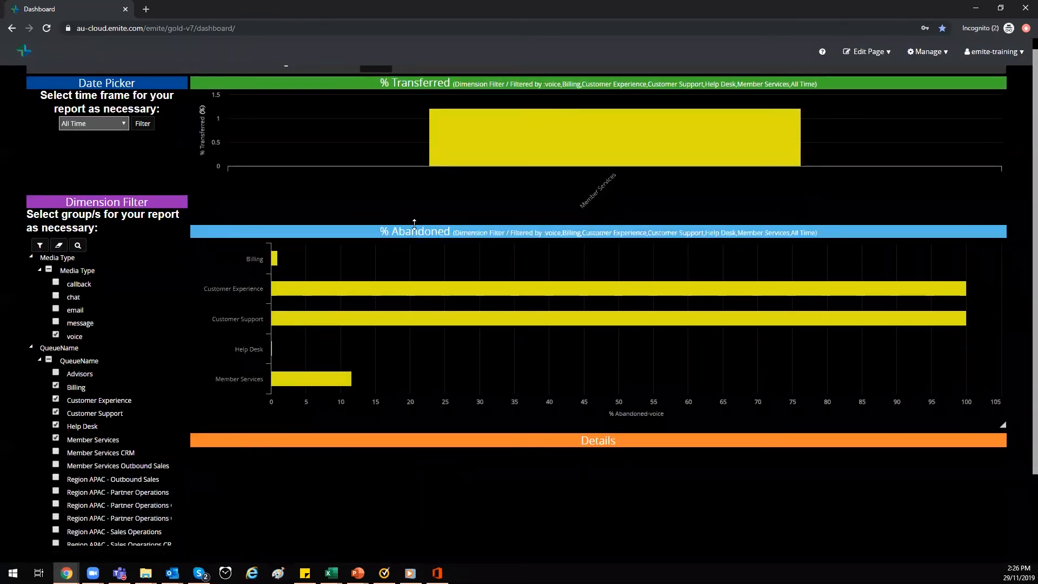
Drill through from the Member Services bar of the % Transferred chart to load its records in Details.
{"action": "mouse_move", "coordinate": [484, 140]}
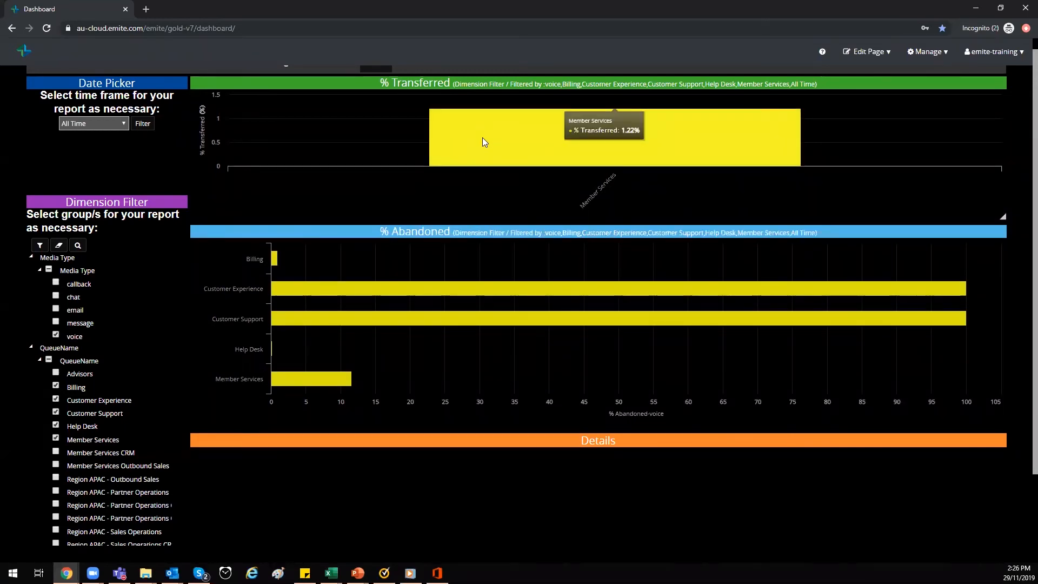
{"action": "left_click", "coordinate": [498, 144]}
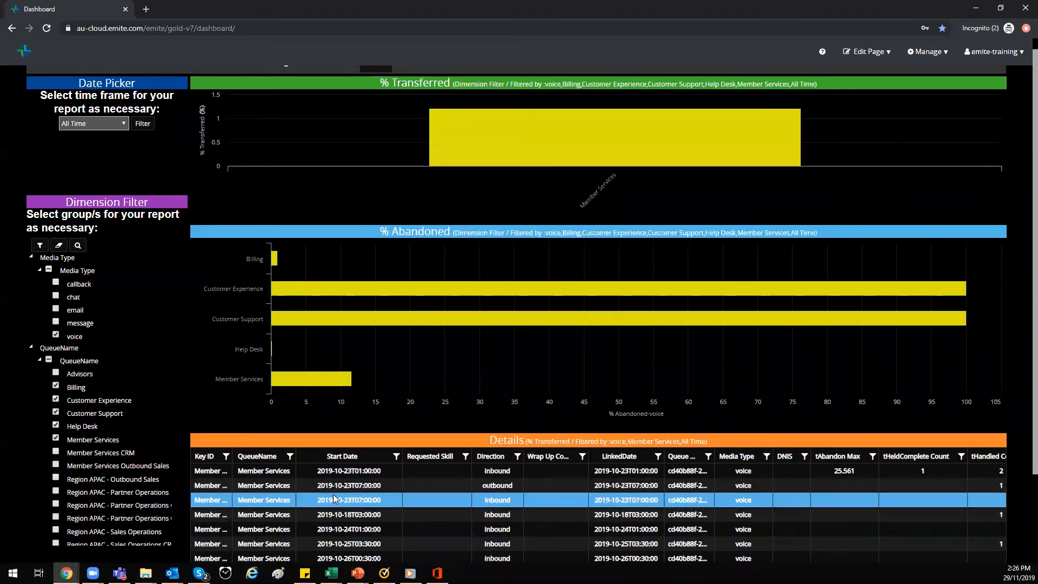
{"action": "mouse_move", "coordinate": [523, 152]}
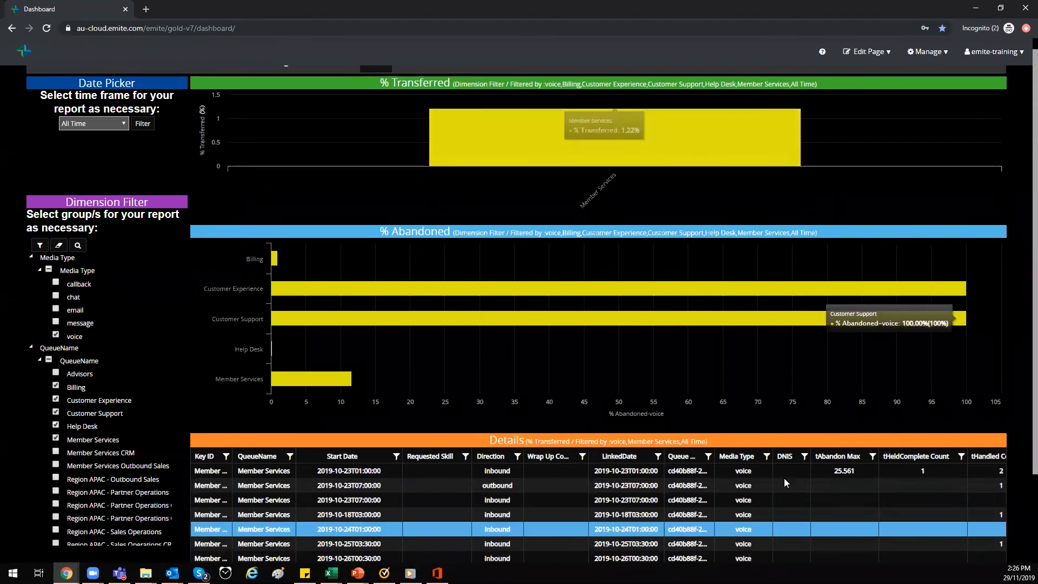
Show only the QueueName, Direction, LinkedDate and Media Type columns in the Details datablock.
{"action": "mouse_move", "coordinate": [853, 449]}
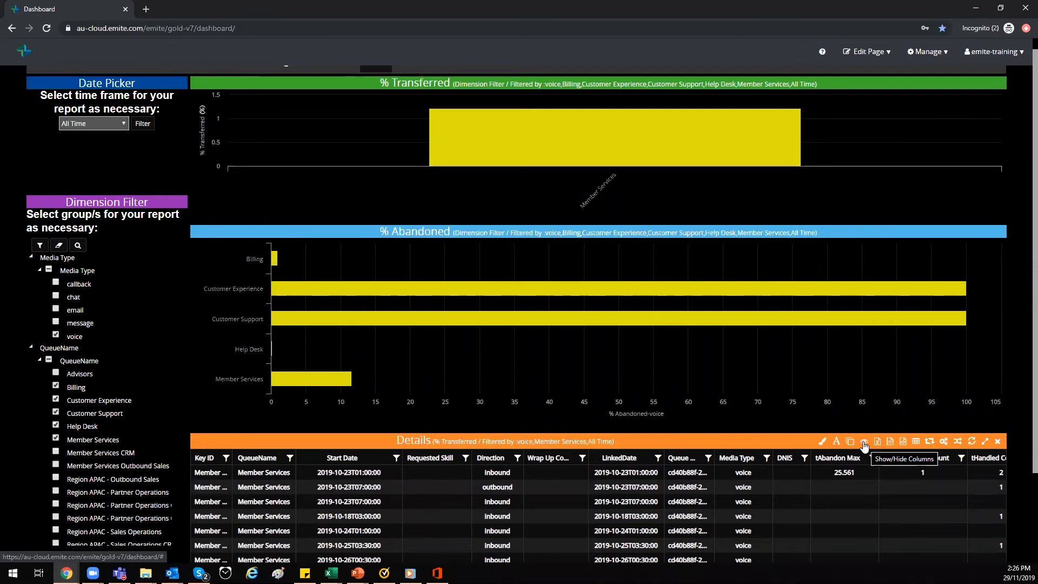
{"action": "left_click", "coordinate": [863, 444]}
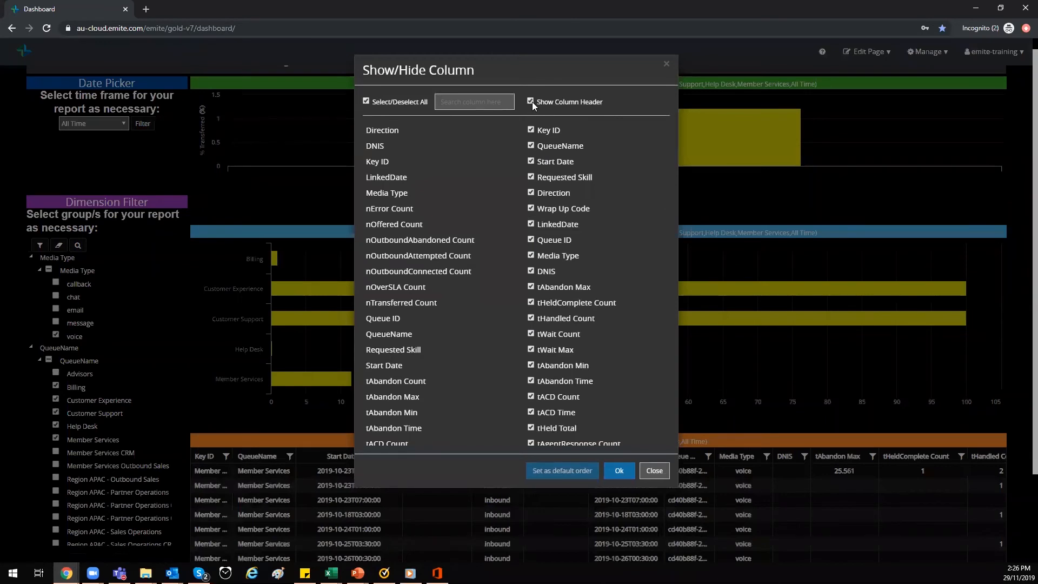
{"action": "left_click", "coordinate": [367, 102]}
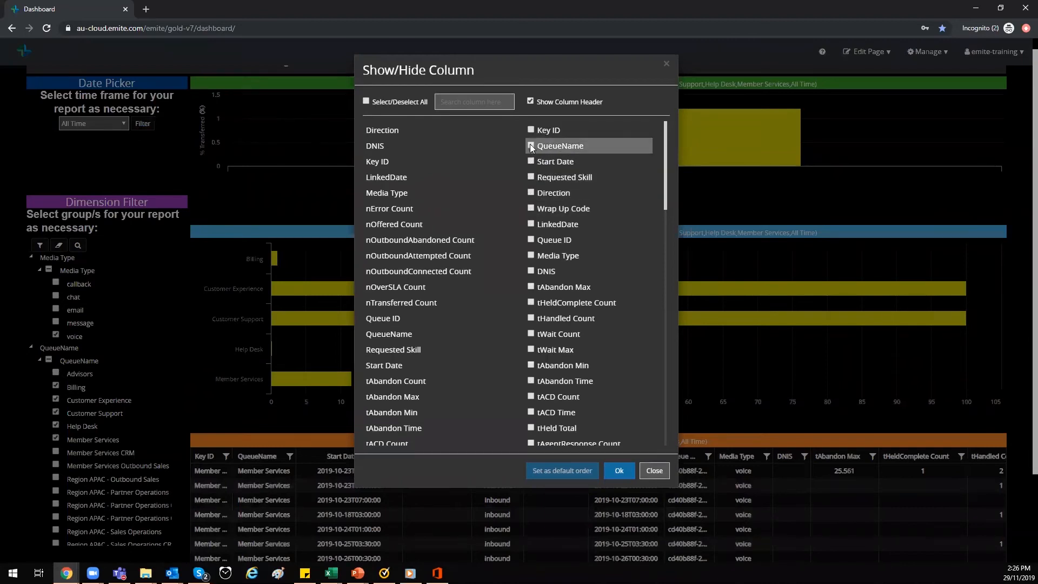
{"action": "left_click", "coordinate": [530, 145]}
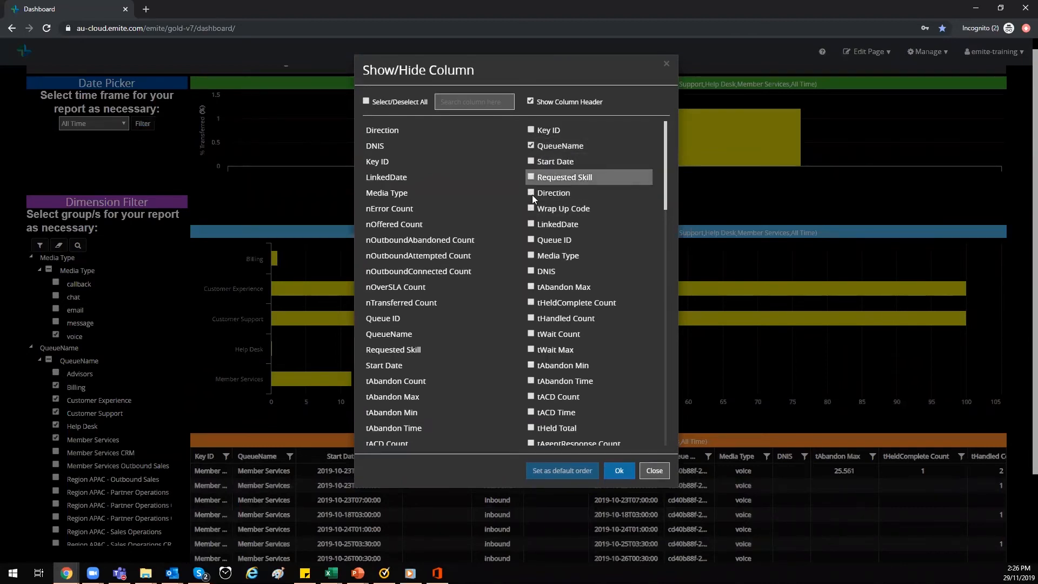
{"action": "left_click", "coordinate": [530, 192]}
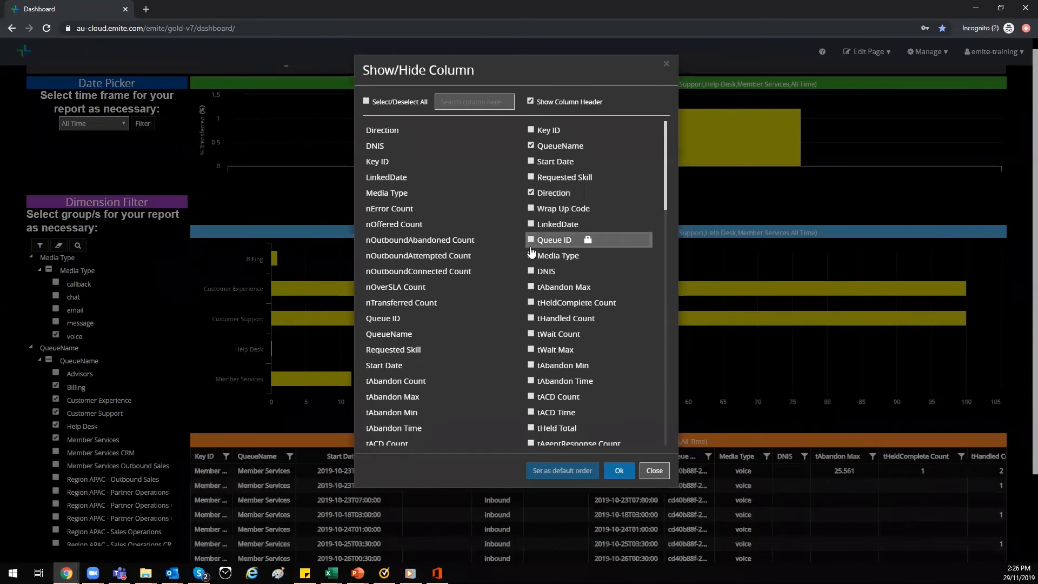
{"action": "left_click", "coordinate": [531, 256]}
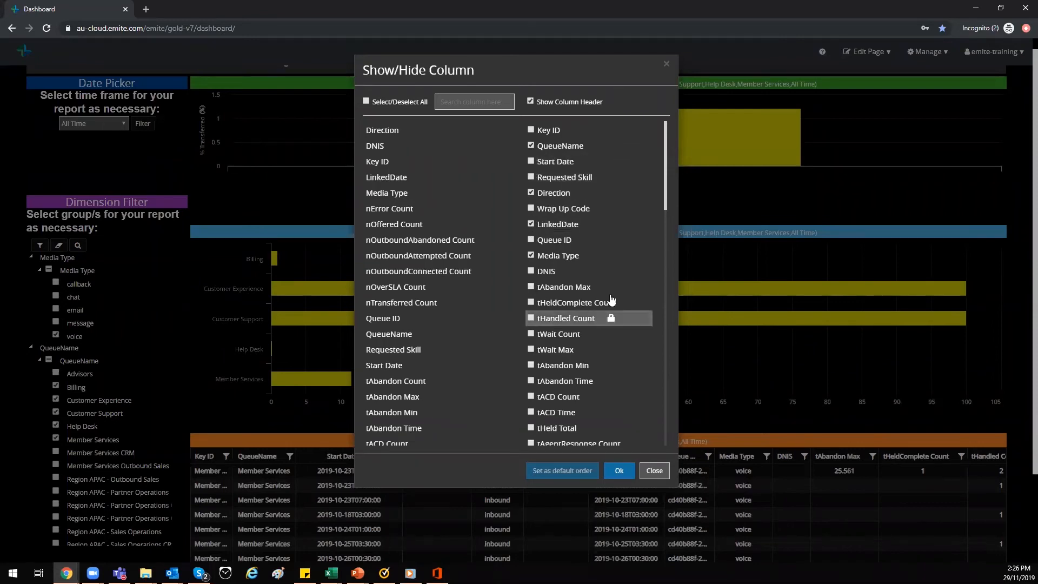
{"action": "left_click_drag", "start_coordinate": [663, 204], "coordinate": [668, 305]}
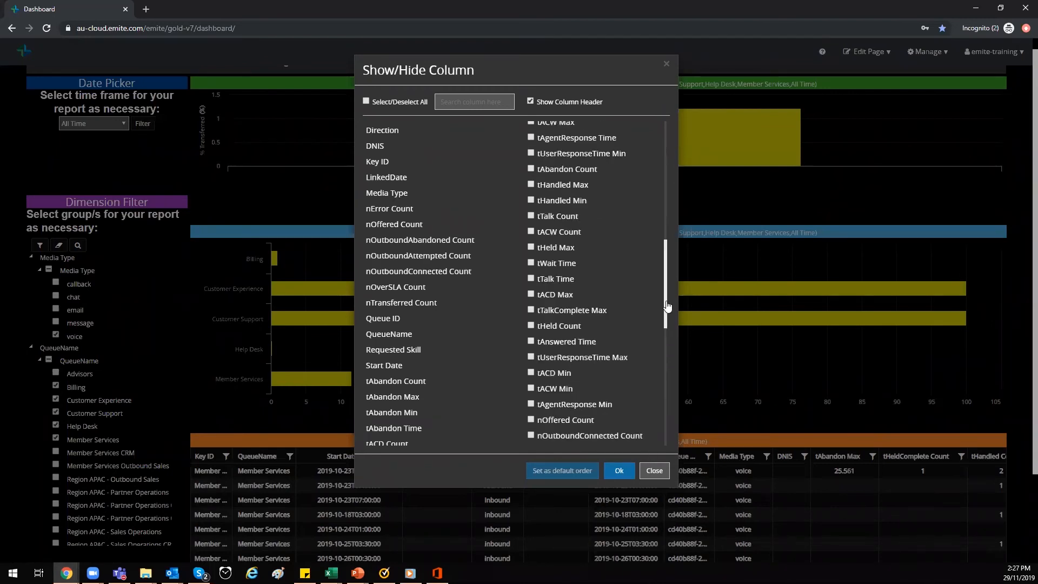
{"action": "scroll", "coordinate": [668, 306], "scroll_direction": "up", "scroll_amount": 1}
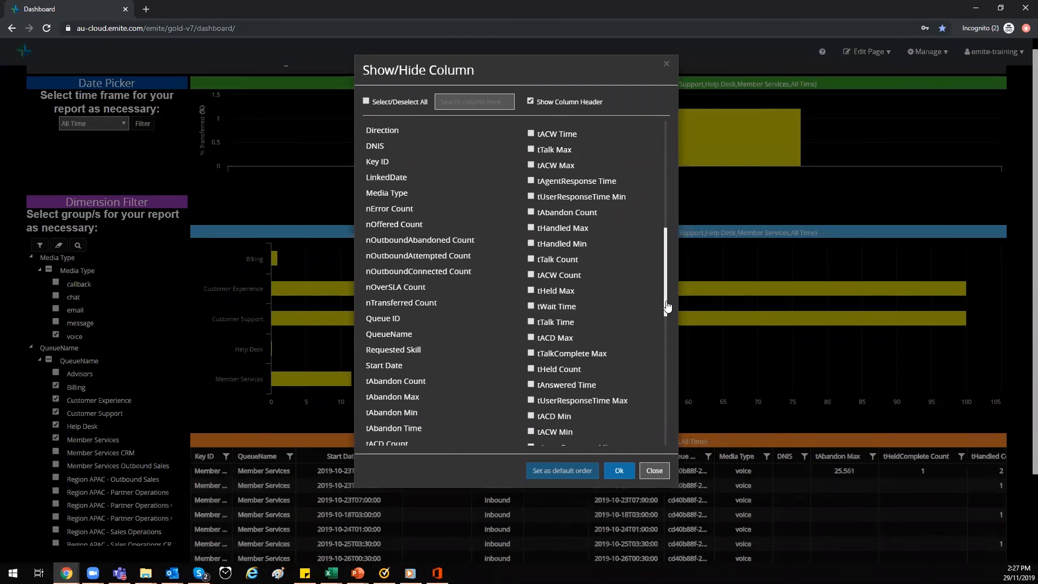
{"action": "scroll", "coordinate": [670, 267], "scroll_direction": "up", "scroll_amount": 1}
{"action": "scroll", "coordinate": [672, 195], "scroll_direction": "up", "scroll_amount": 5}
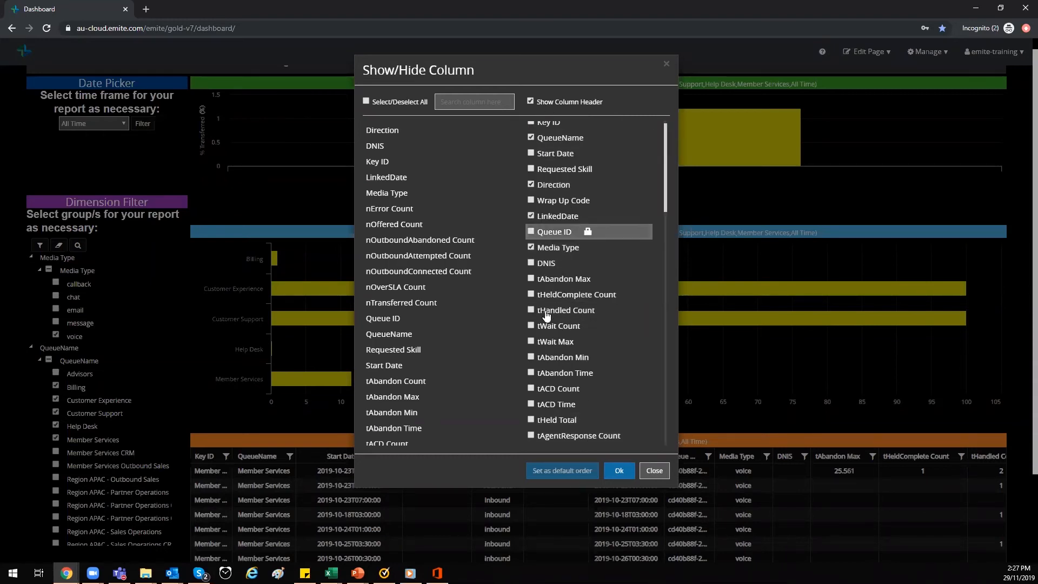
{"action": "left_click", "coordinate": [619, 471]}
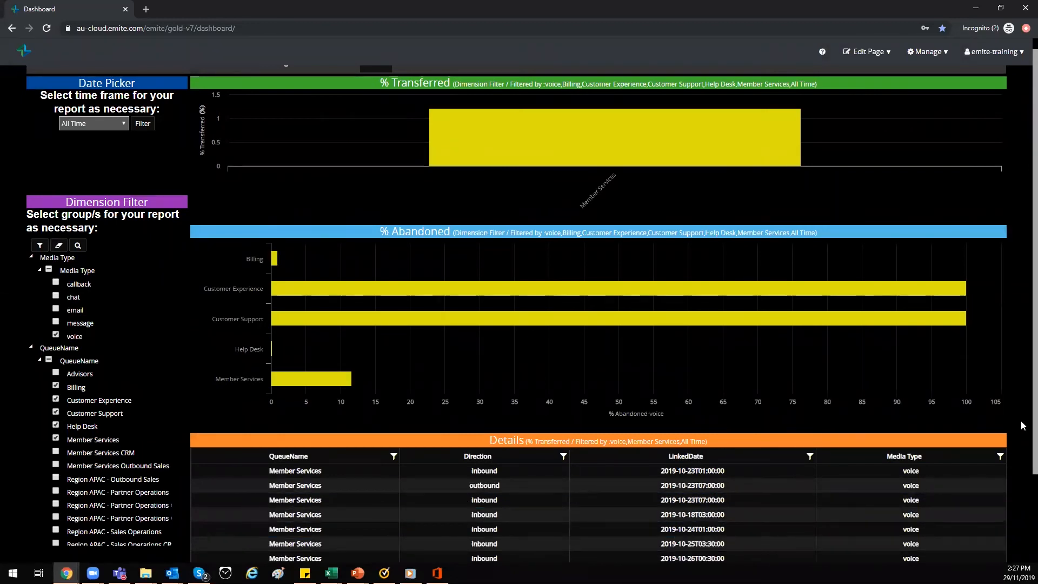
Add the callback, chat, email and message media types to the Dimension Filter selection and apply the filter.
{"action": "scroll", "coordinate": [1021, 426], "scroll_direction": "down", "scroll_amount": 2}
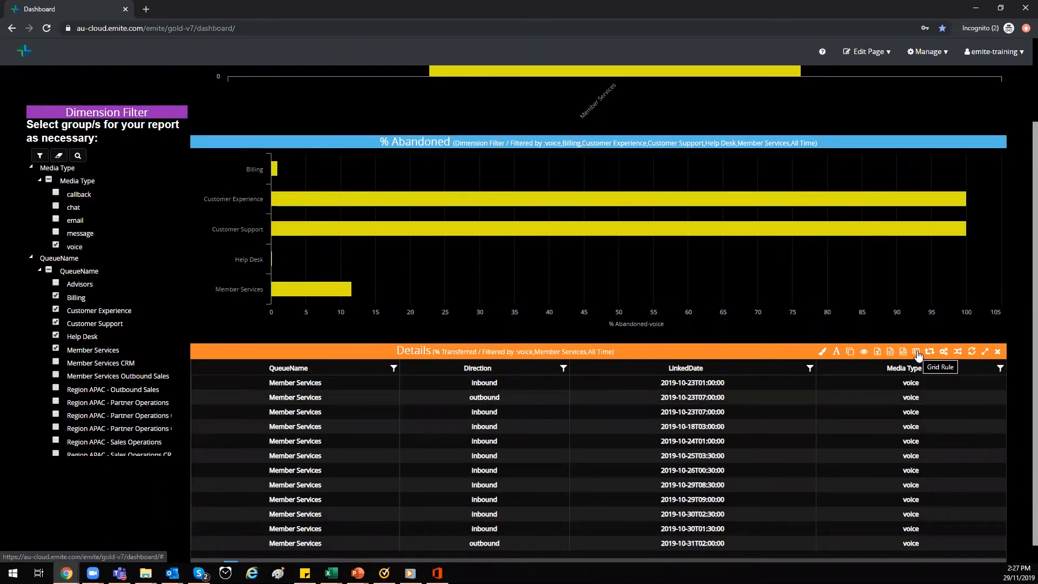
{"action": "scroll", "coordinate": [933, 431], "scroll_direction": "up", "scroll_amount": 2}
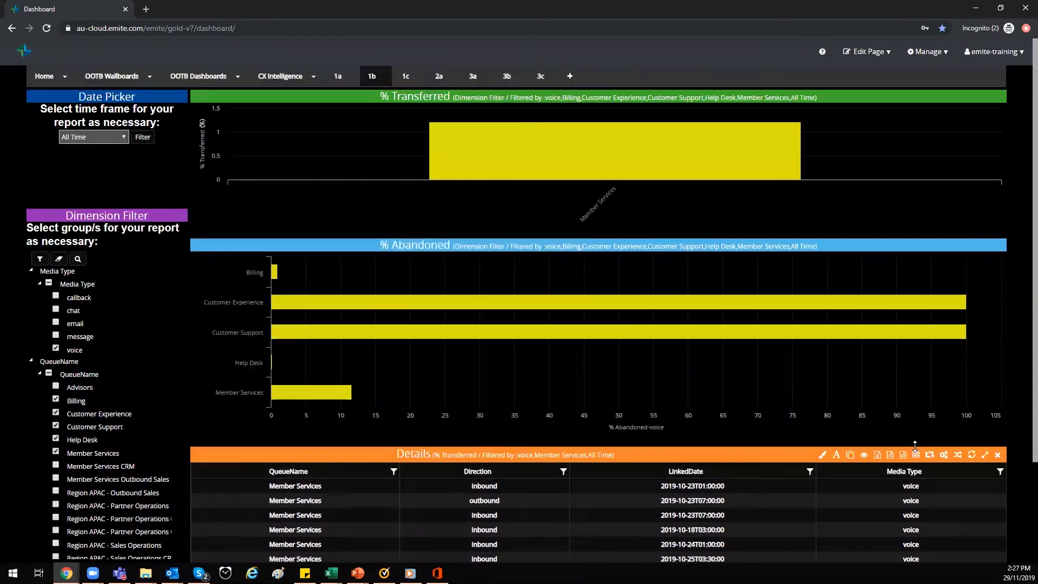
{"action": "mouse_move", "coordinate": [918, 461]}
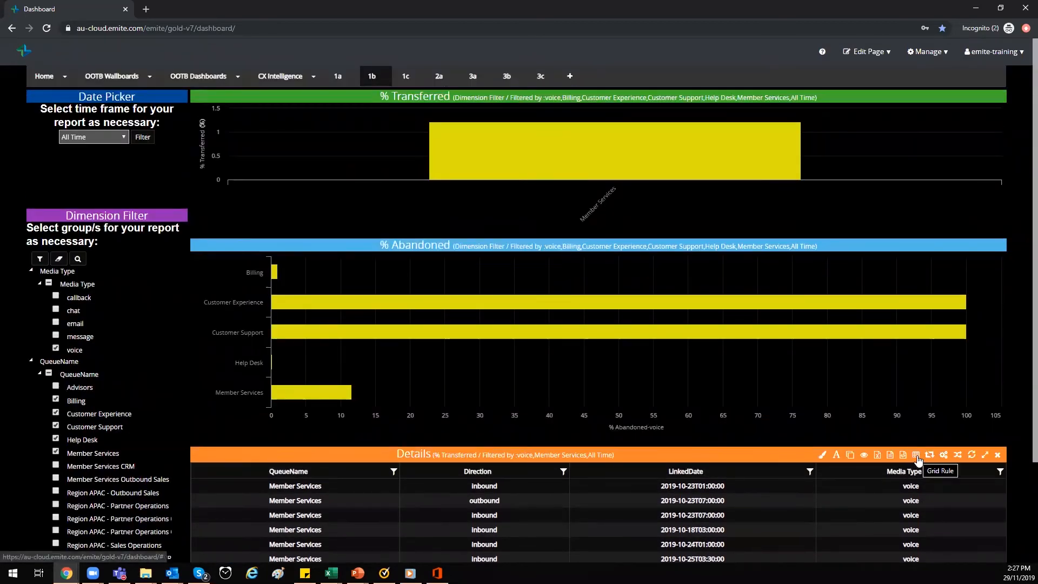
{"action": "left_click", "coordinate": [55, 297]}
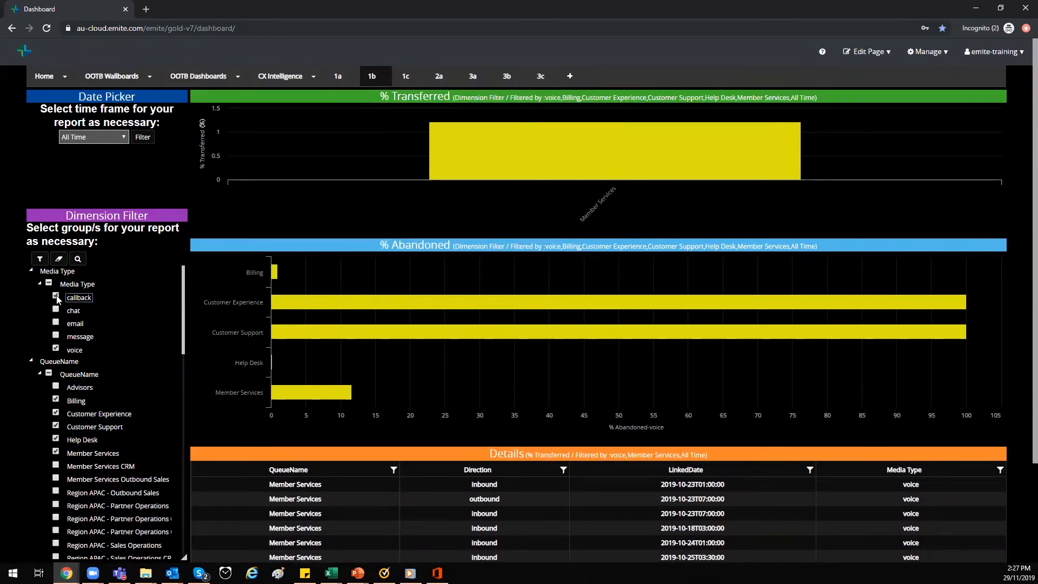
{"action": "left_click", "coordinate": [55, 322]}
{"action": "left_click", "coordinate": [55, 336]}
{"action": "left_click", "coordinate": [40, 259]}
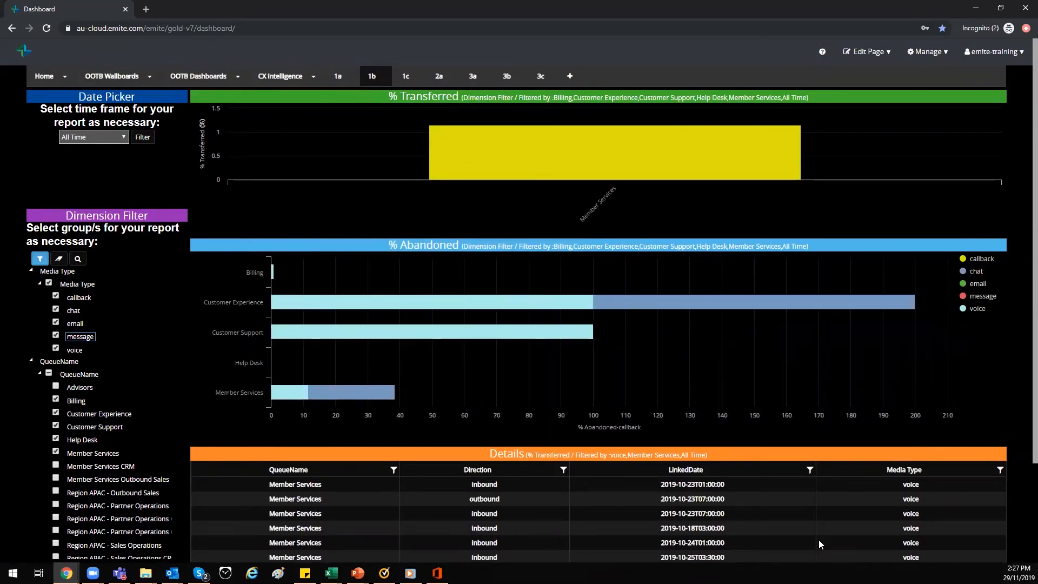
Add a grid rule to the Details datablock that matches records whose Media Type = voice.
{"action": "scroll", "coordinate": [918, 459], "scroll_direction": "down", "scroll_amount": 3}
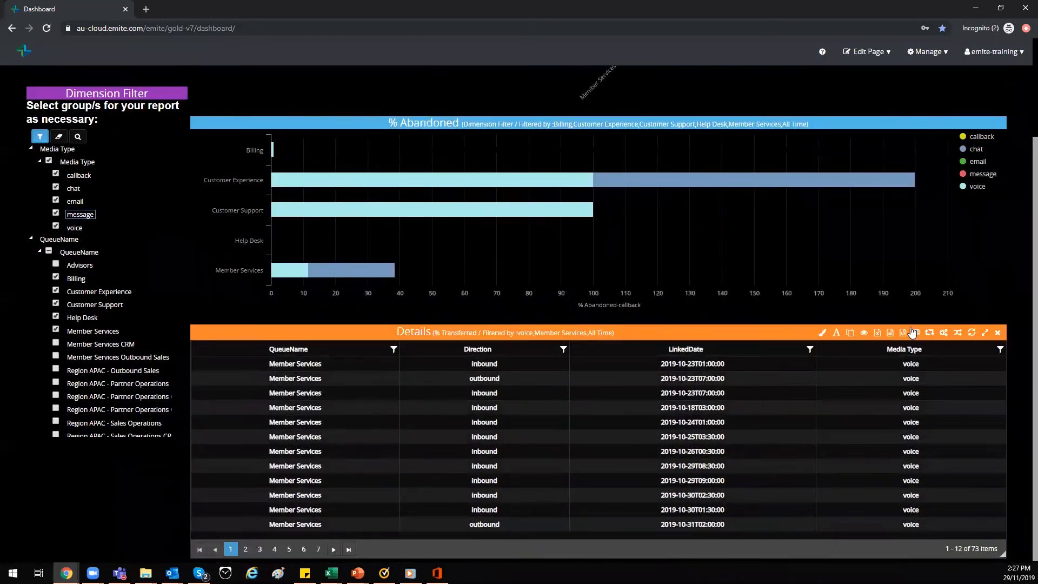
{"action": "left_click", "coordinate": [915, 333]}
{"action": "left_click", "coordinate": [914, 331]}
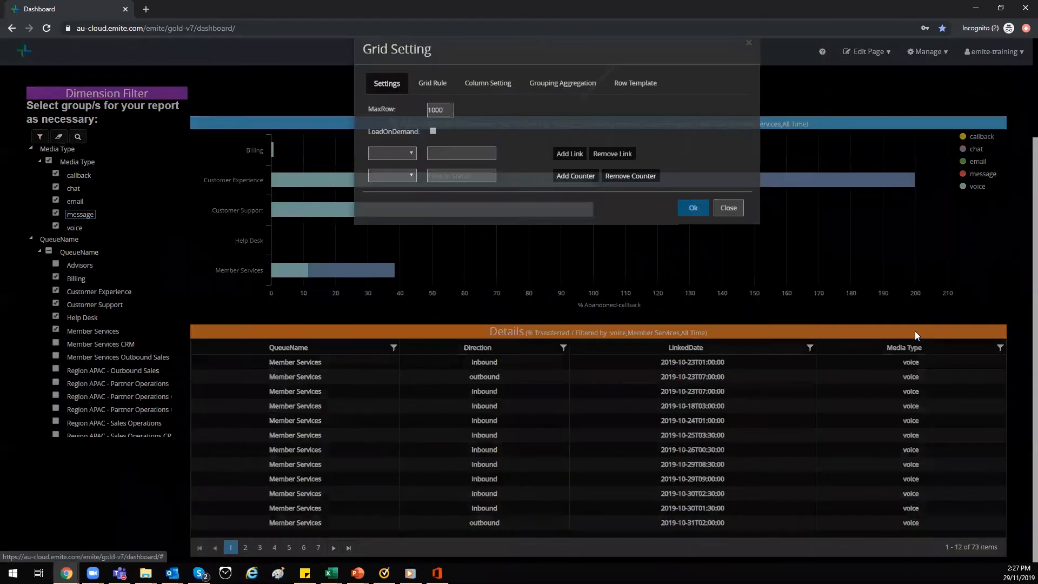
{"action": "left_click", "coordinate": [431, 105]}
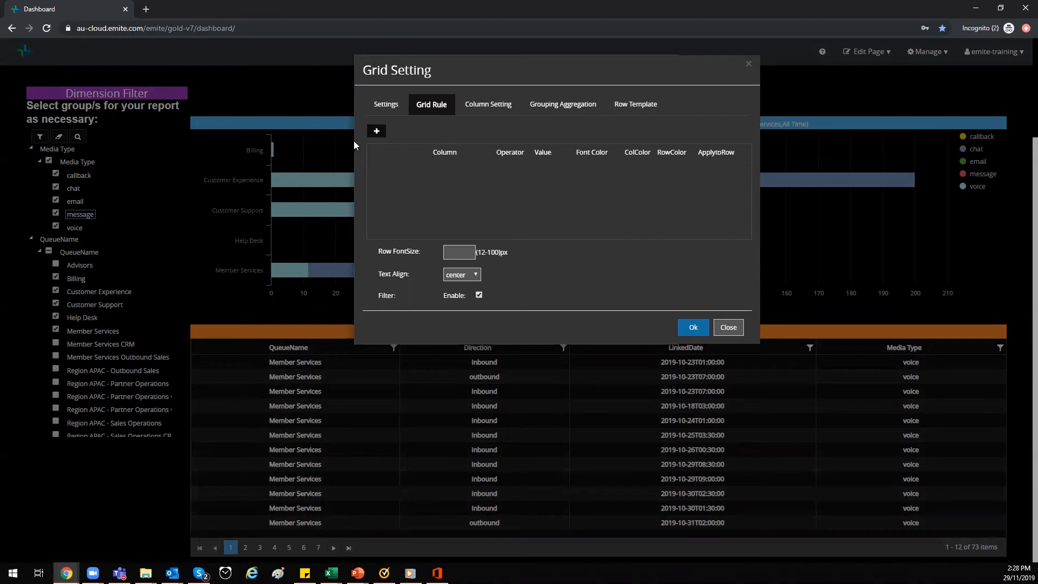
{"action": "left_click", "coordinate": [376, 130]}
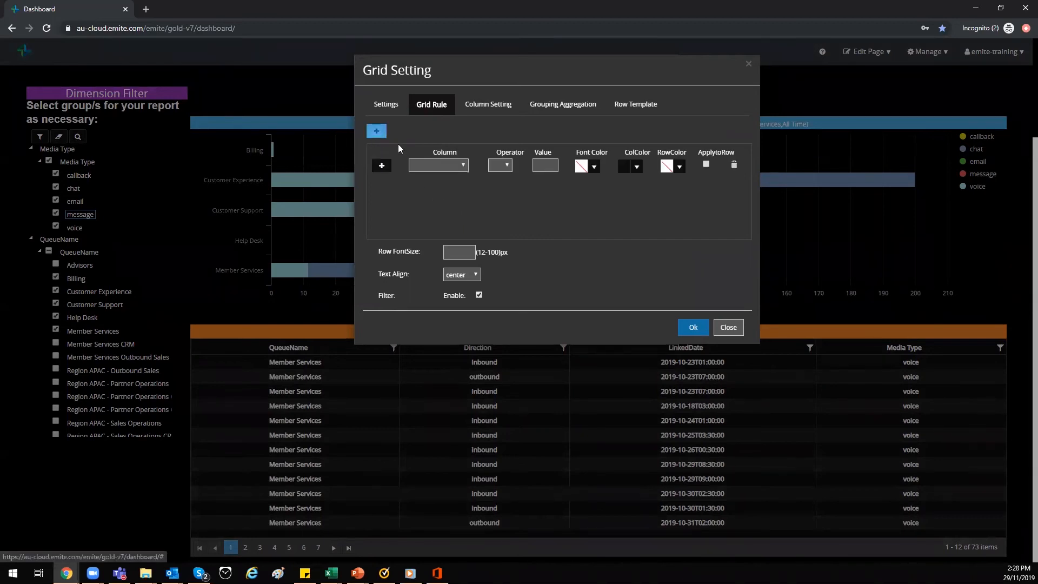
{"action": "left_click", "coordinate": [460, 170]}
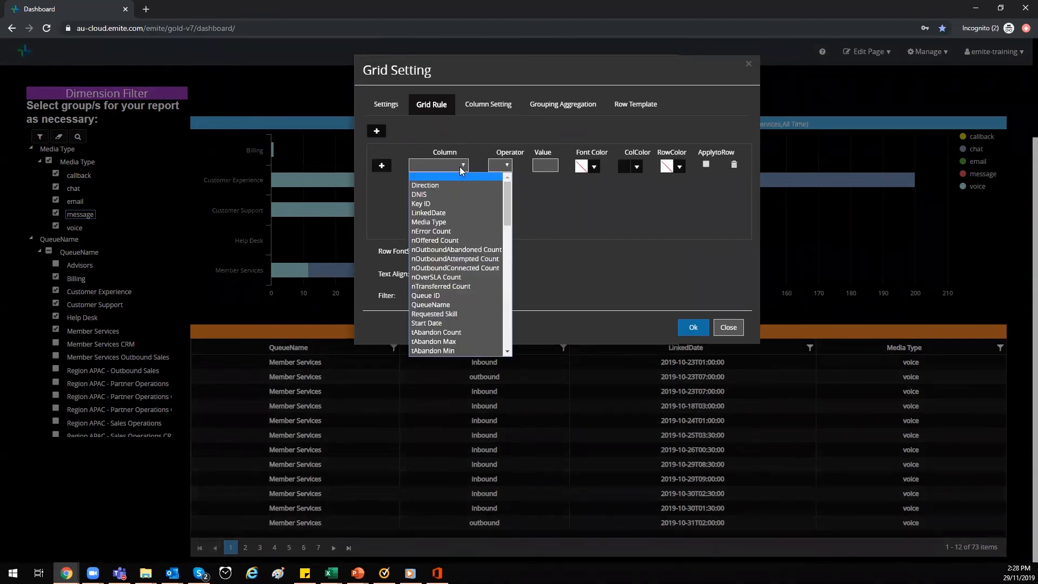
{"action": "left_click", "coordinate": [476, 222]}
{"action": "left_click", "coordinate": [502, 165]}
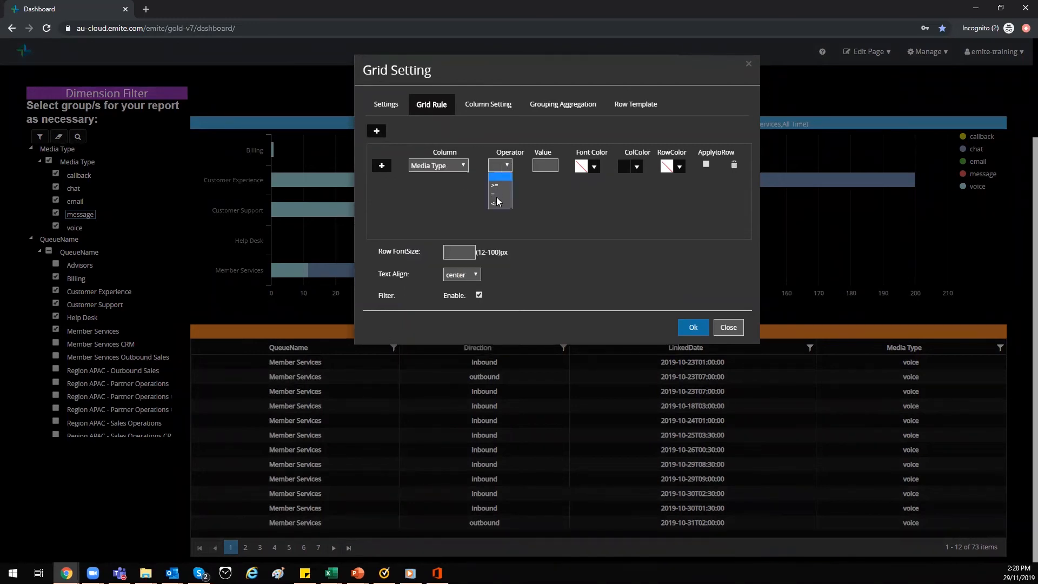
{"action": "left_click", "coordinate": [498, 194]}
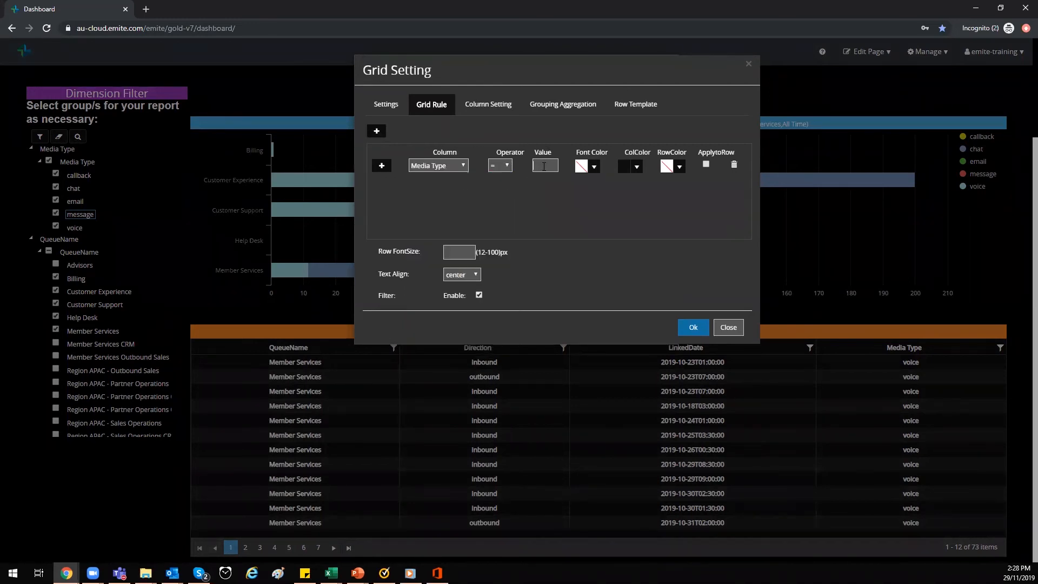
{"action": "type", "text": "voice"}
Give the voice rule the red row colour #fb1111, enable ApplytoRow and accept the grid settings.
{"action": "left_click", "coordinate": [679, 168]}
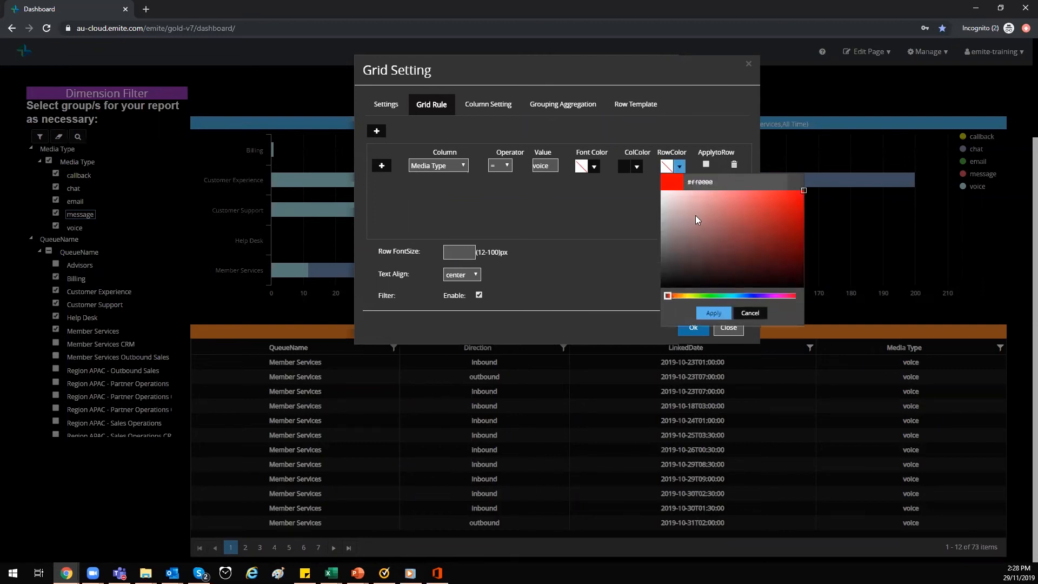
{"action": "left_click", "coordinate": [794, 191]}
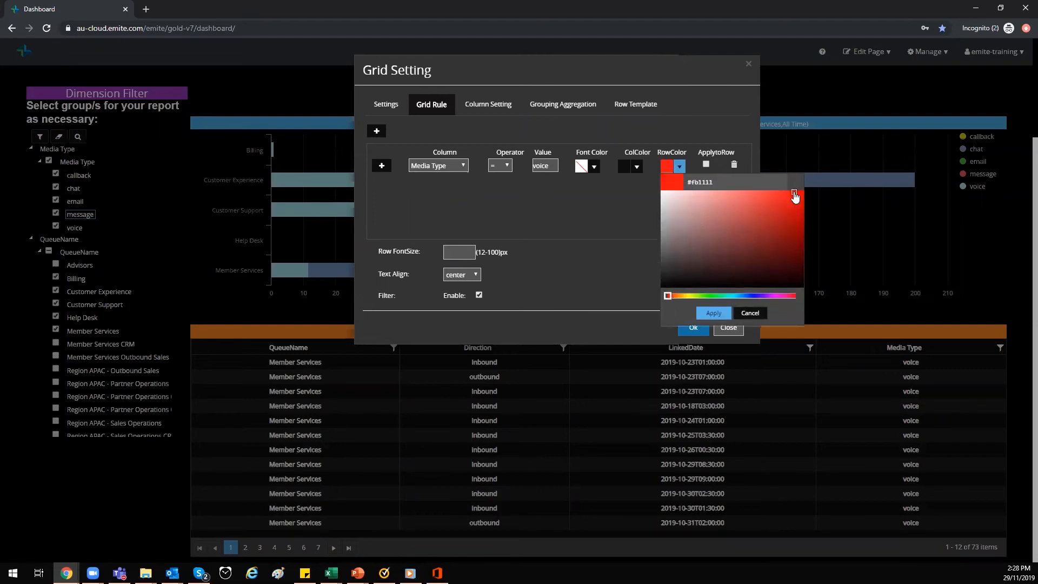
{"action": "left_click", "coordinate": [714, 315]}
{"action": "left_click", "coordinate": [706, 164]}
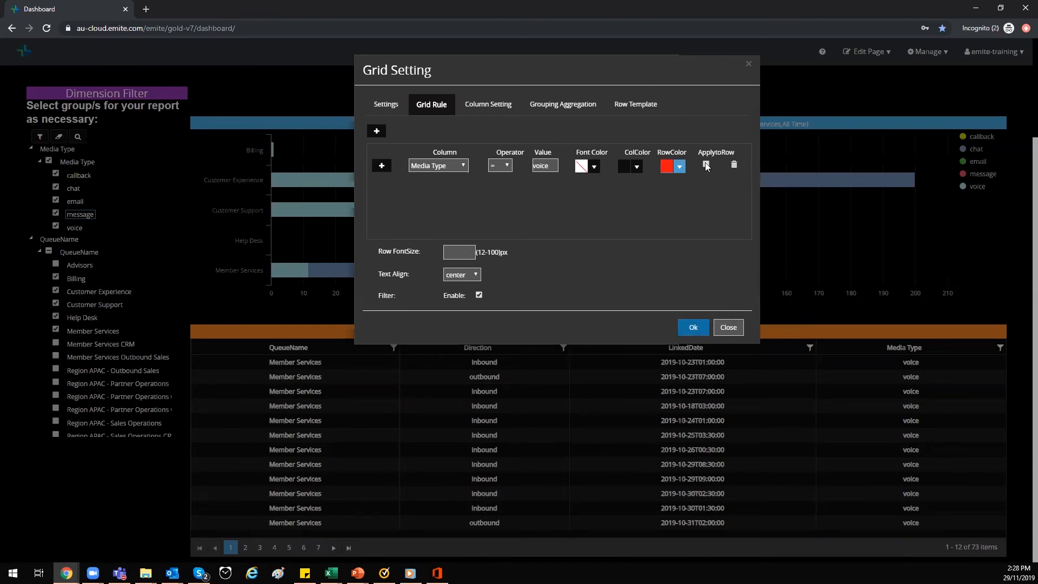
{"action": "left_click", "coordinate": [697, 329]}
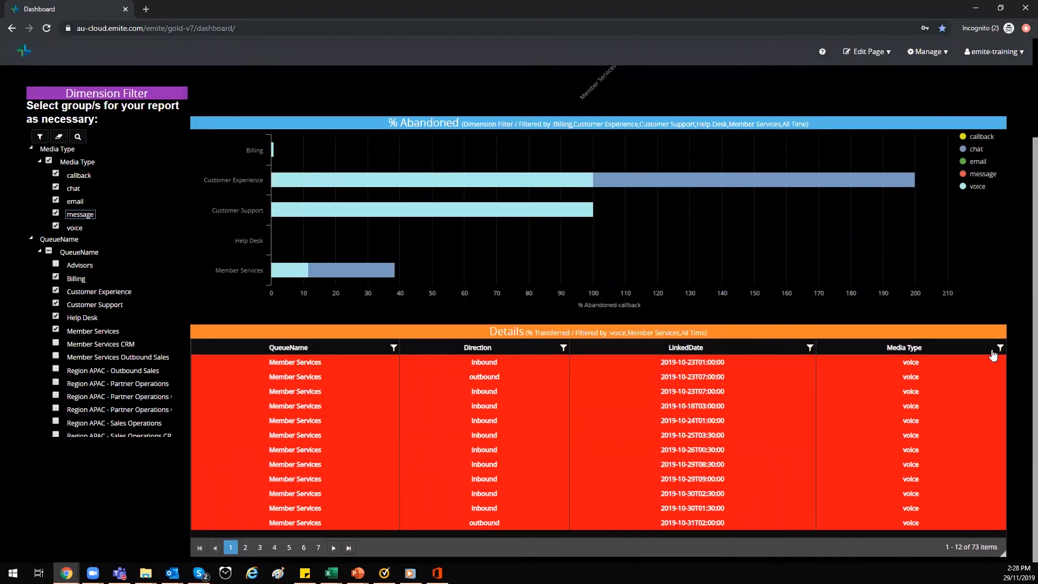
Clear all Media Type and QueueName selections from the Dimension Filter.
{"action": "left_click", "coordinate": [59, 136]}
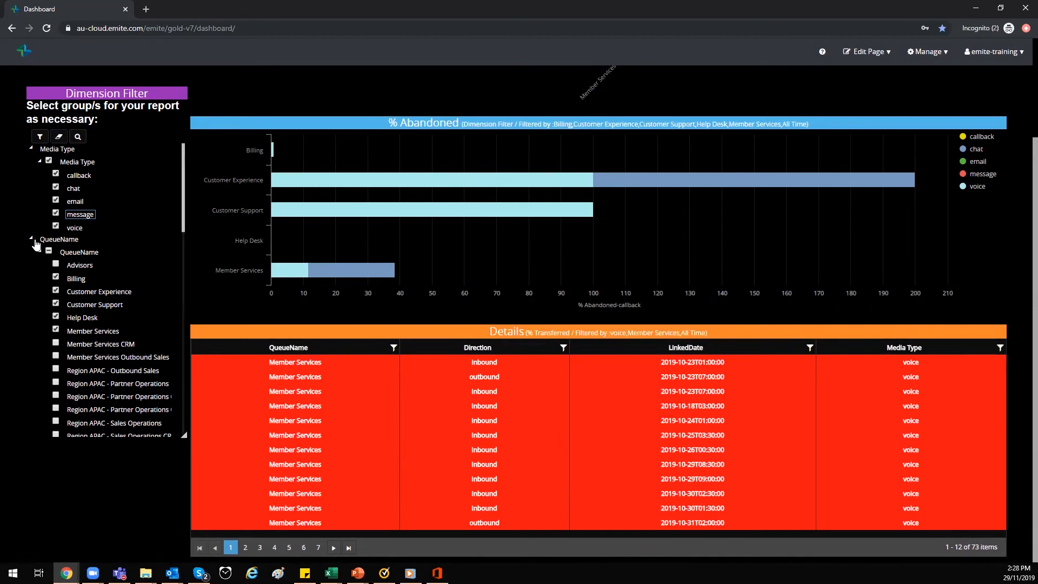
{"action": "left_click", "coordinate": [59, 136]}
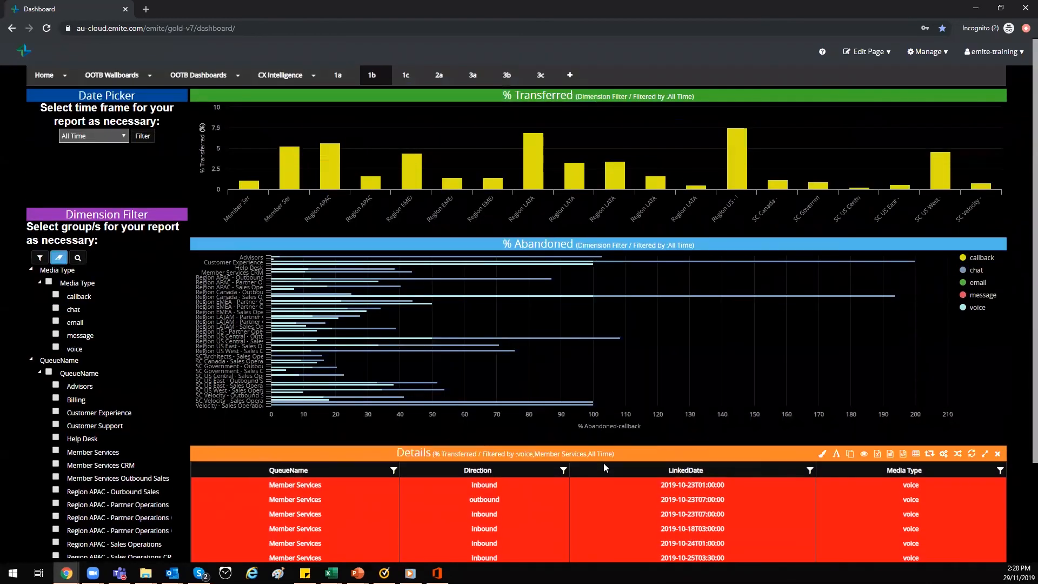
{"action": "scroll", "coordinate": [603, 463], "scroll_direction": "up", "scroll_amount": 3}
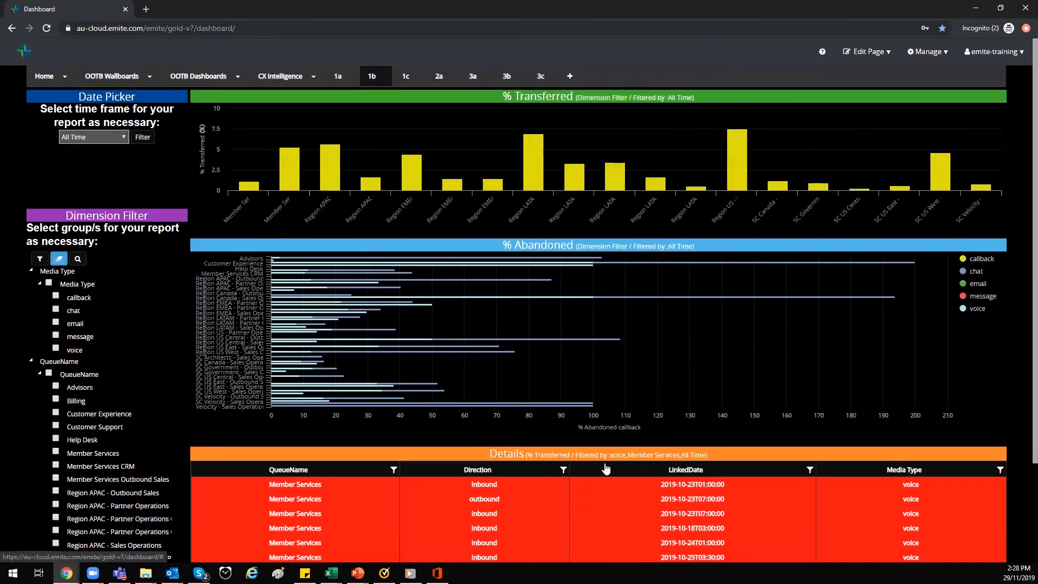
Save the 1b dashboard page and reload it.
{"action": "left_click", "coordinate": [867, 51]}
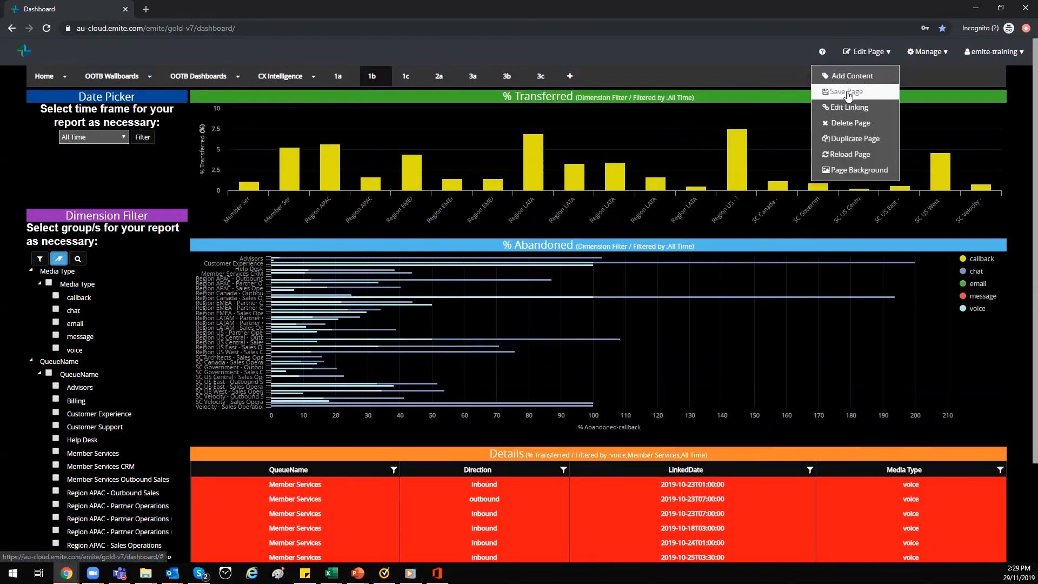
{"action": "left_click", "coordinate": [848, 93]}
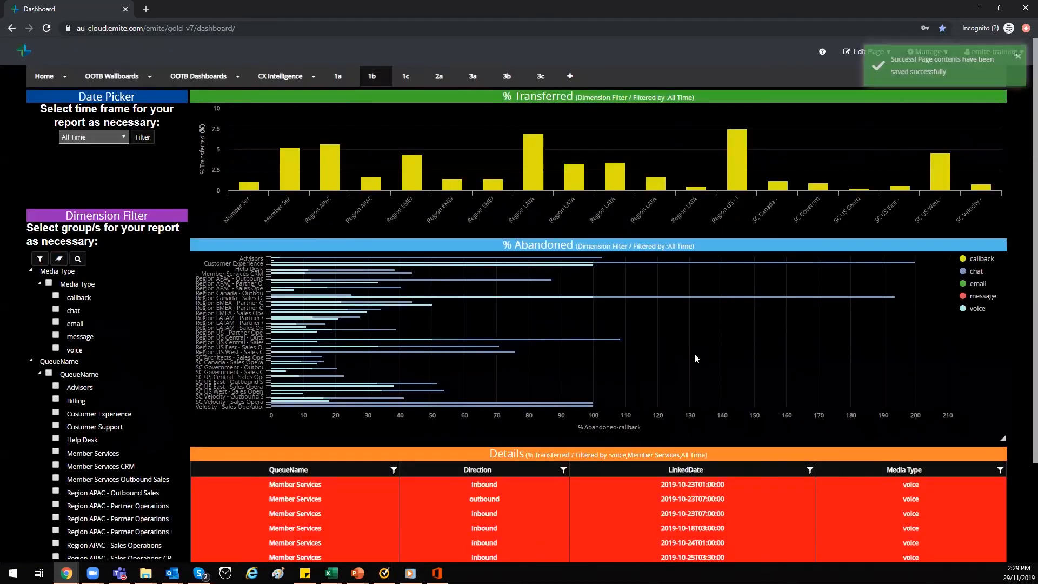
{"action": "left_click", "coordinate": [866, 51]}
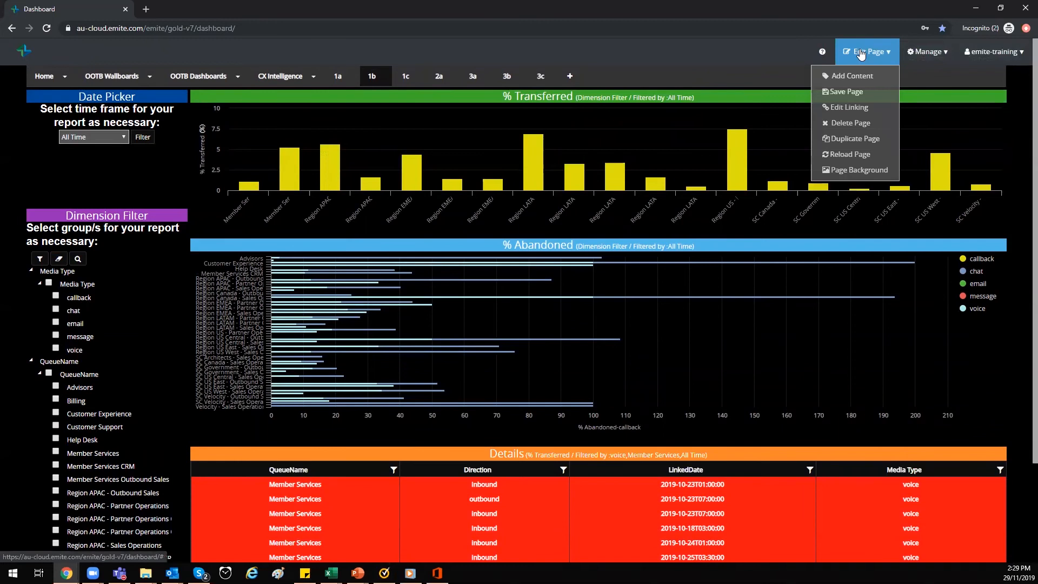
{"action": "left_click", "coordinate": [853, 155]}
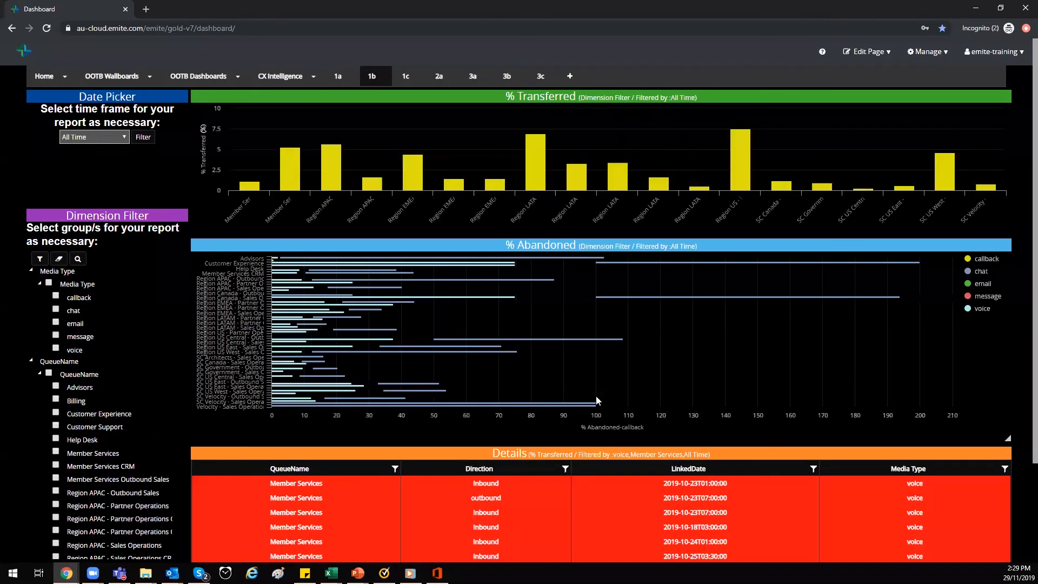
Check the Media Type column filter options and the grid settings of the Details datablock, leaving both without a change.
{"action": "scroll", "coordinate": [672, 445], "scroll_direction": "down", "scroll_amount": 2}
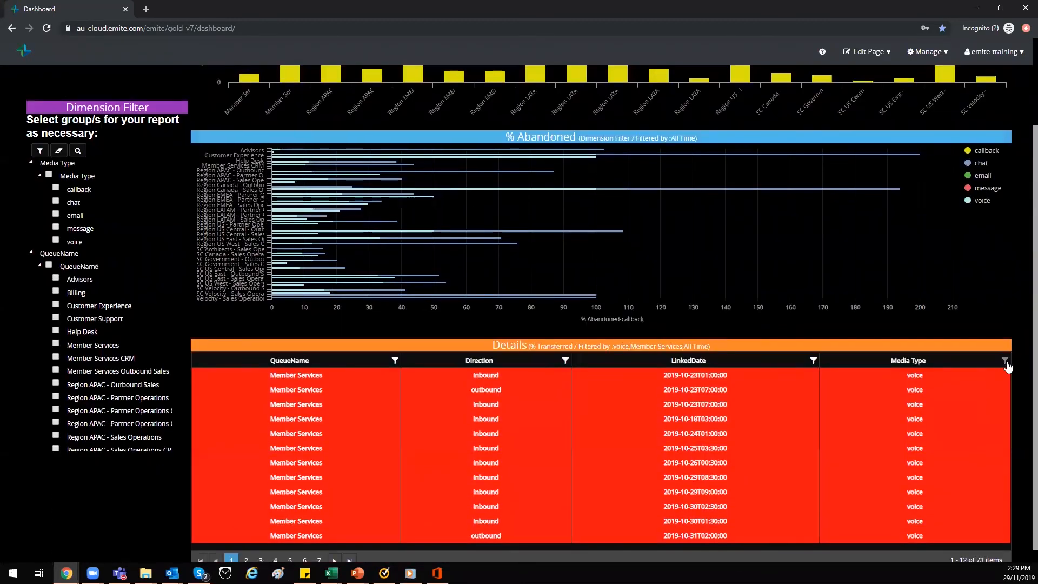
{"action": "left_click", "coordinate": [1005, 361]}
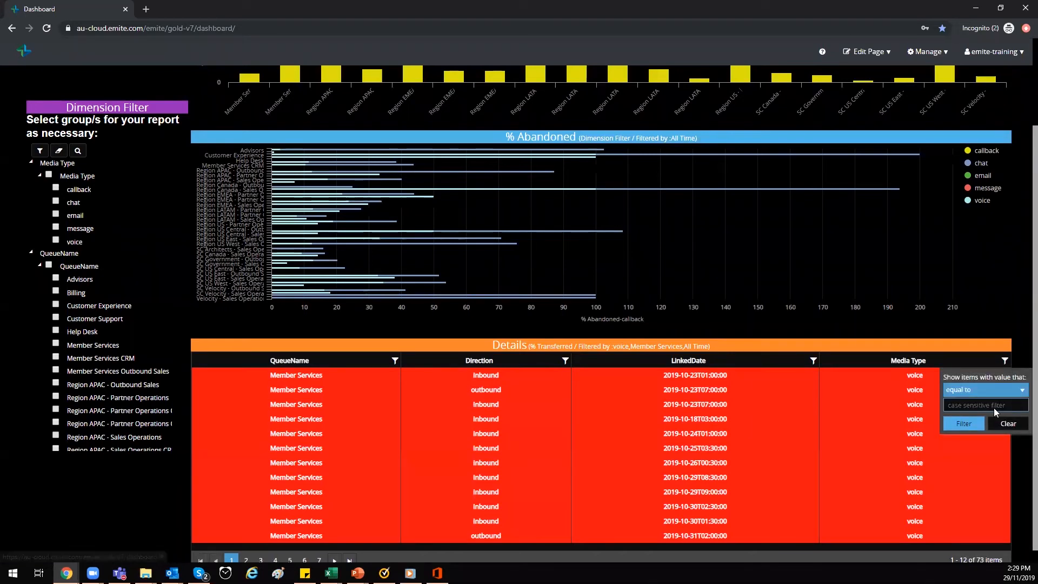
{"action": "left_click", "coordinate": [1007, 423]}
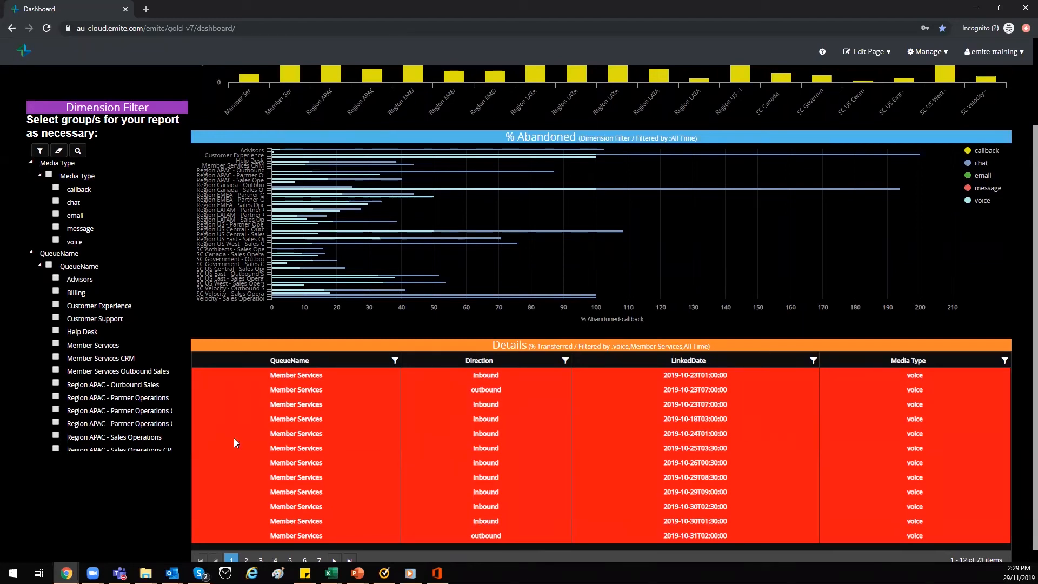
{"action": "scroll", "coordinate": [728, 456], "scroll_direction": "up", "scroll_amount": 3}
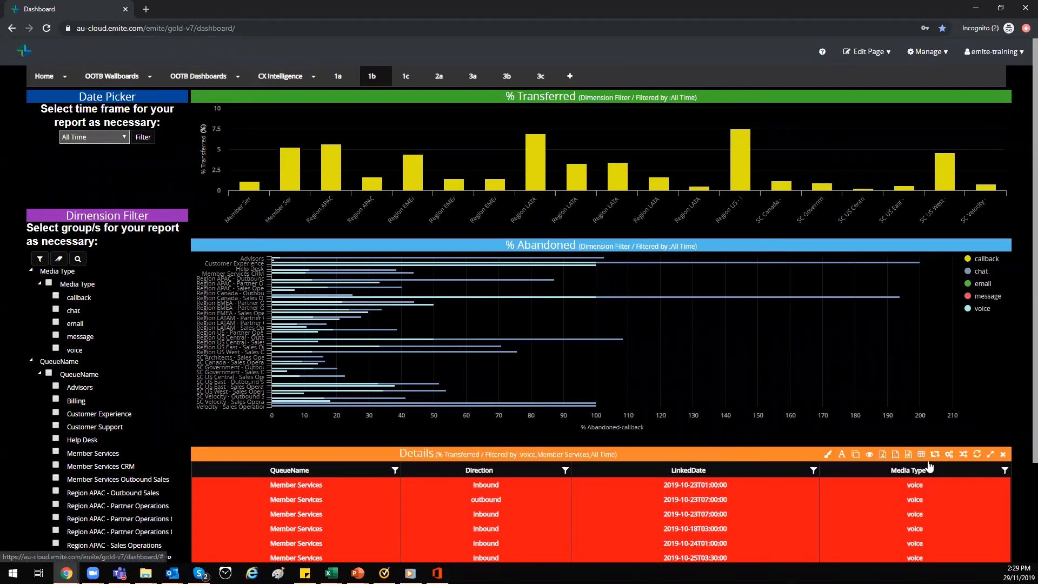
{"action": "left_click", "coordinate": [920, 455]}
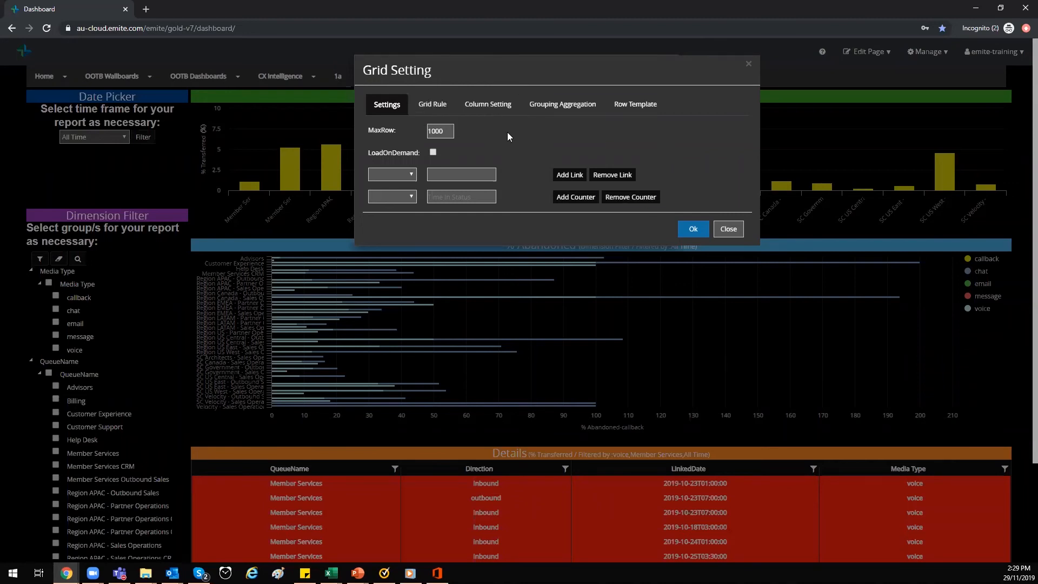
{"action": "left_click", "coordinate": [727, 229]}
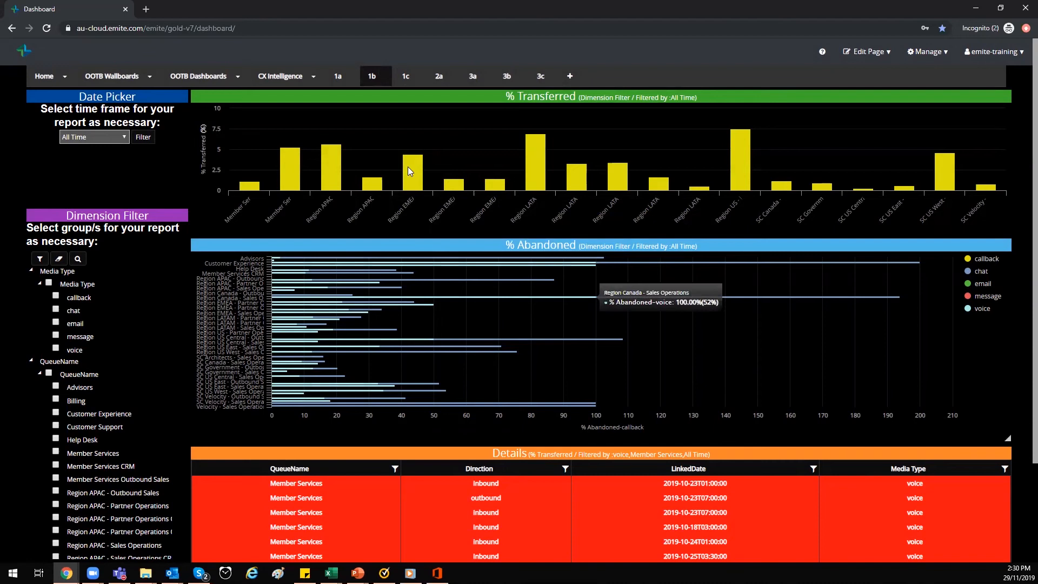
Add a Light Blue Drillthrough datablock titled Drillthrough1 to page 1c and expand it to the full page width.
{"action": "left_click", "coordinate": [407, 86]}
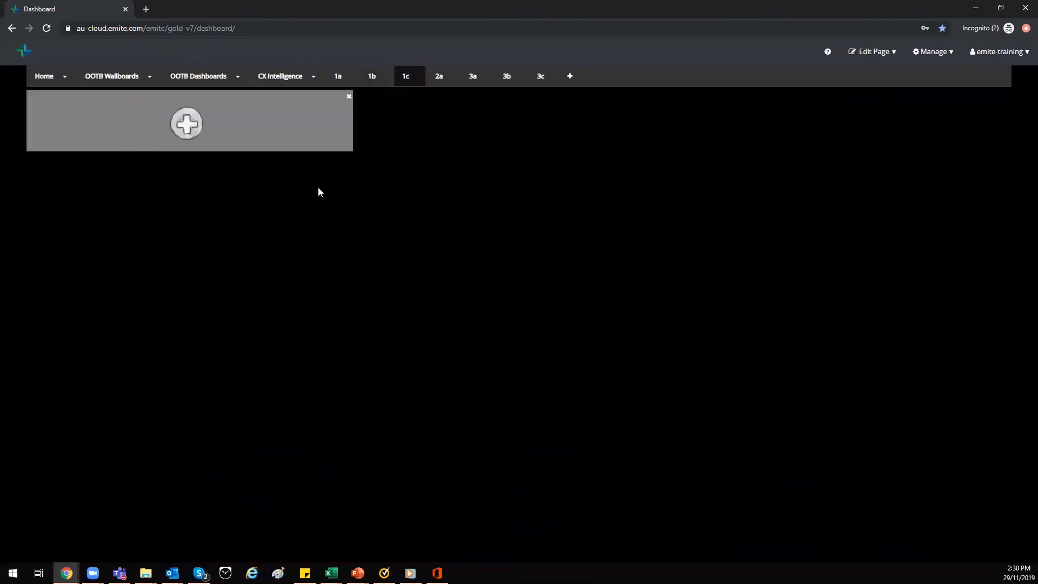
{"action": "left_click", "coordinate": [198, 134]}
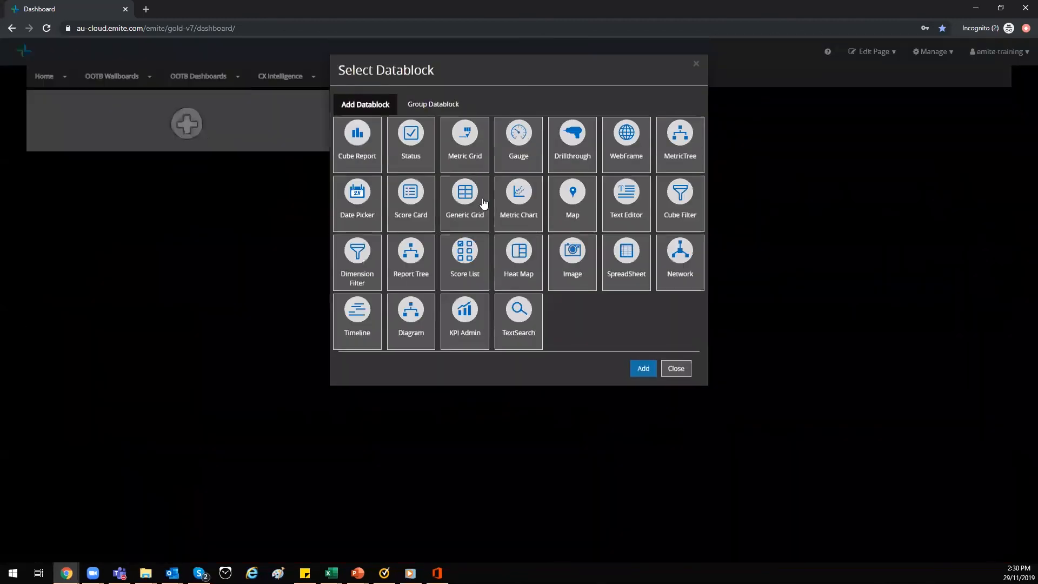
{"action": "left_click", "coordinate": [578, 137]}
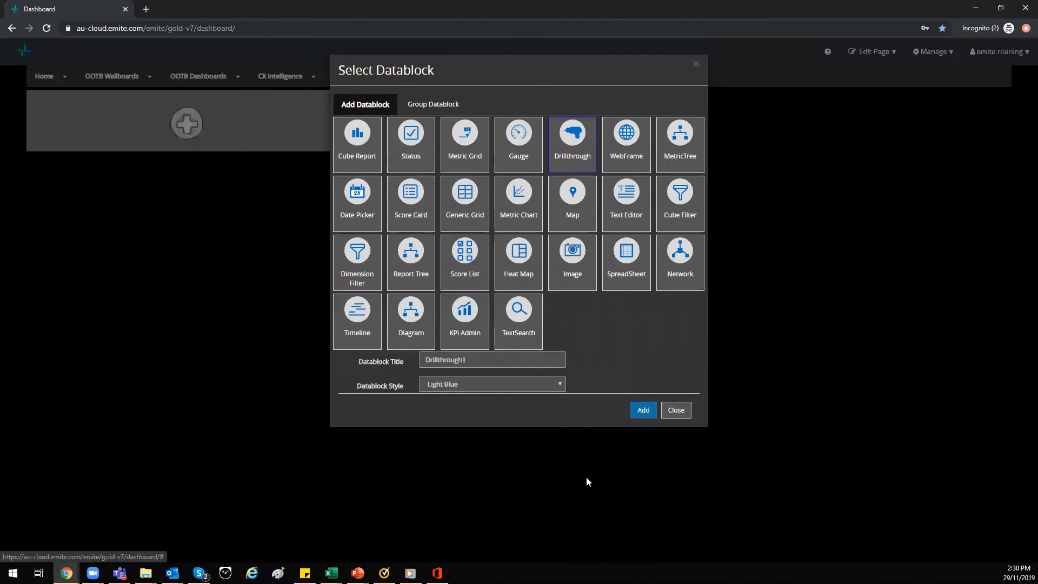
{"action": "left_click", "coordinate": [644, 417]}
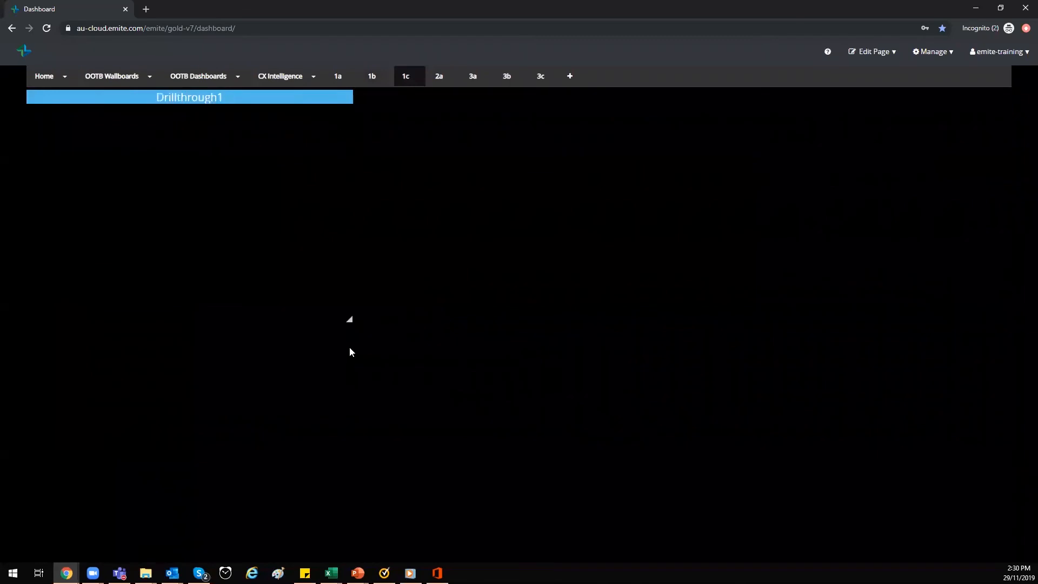
{"action": "left_click", "coordinate": [331, 98]}
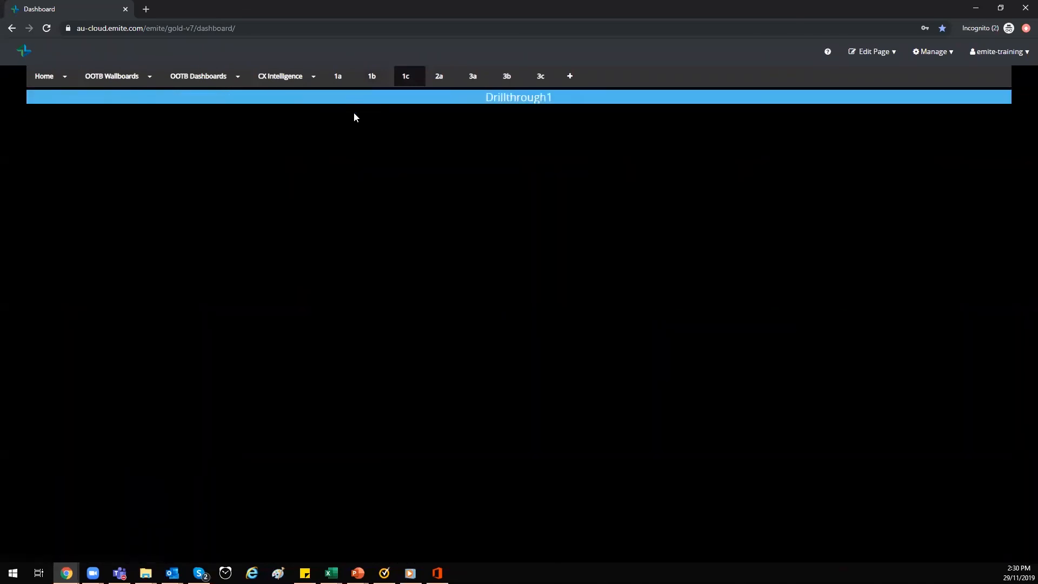
Configure the Drillthrough1 index search query with Emite as the source and agentobservations_emite as the cube.
{"action": "mouse_move", "coordinate": [936, 101]}
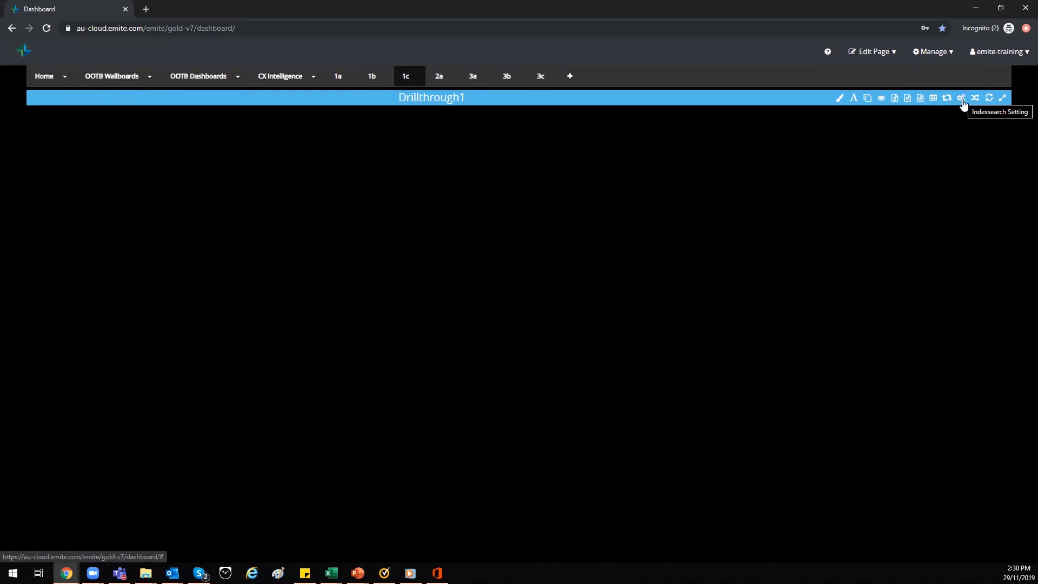
{"action": "left_click", "coordinate": [962, 99]}
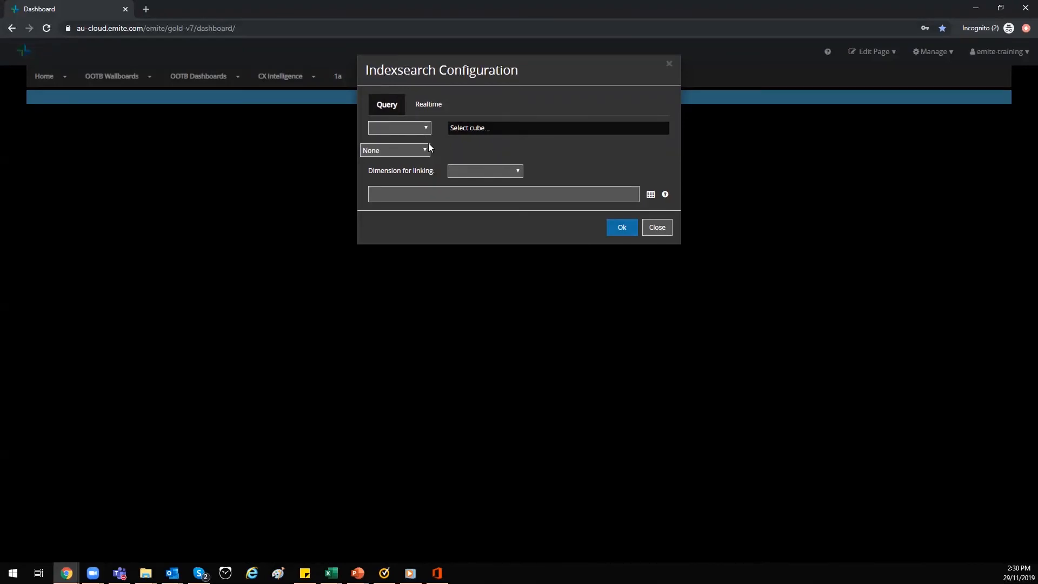
{"action": "left_click", "coordinate": [396, 148]}
{"action": "left_click", "coordinate": [482, 128]}
{"action": "mouse_move", "coordinate": [664, 157]}
{"action": "left_mouse_down"}
{"action": "mouse_move", "coordinate": [659, 174]}
{"action": "mouse_move", "coordinate": [659, 162]}
{"action": "left_mouse_up"}
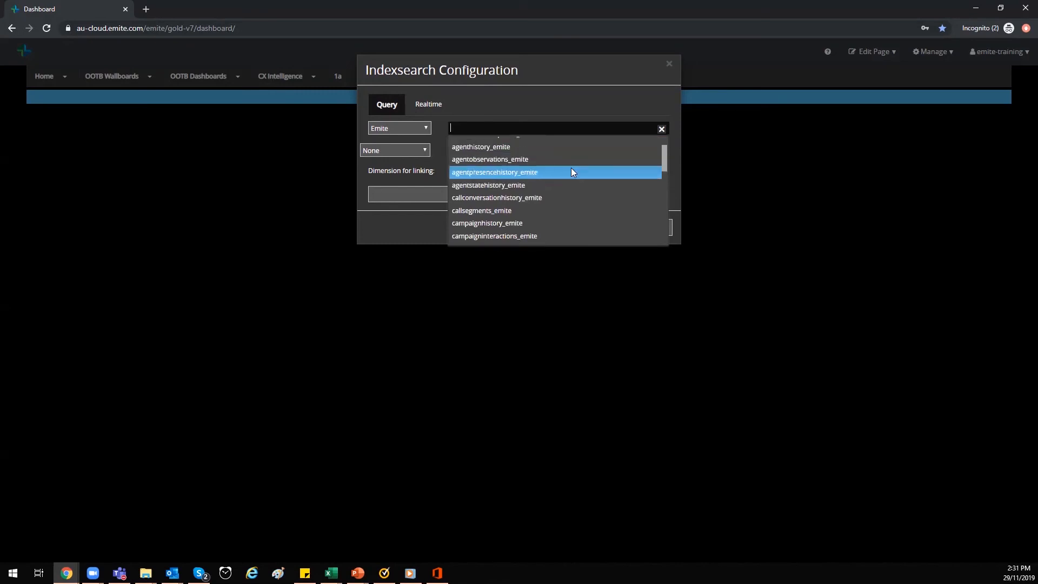
{"action": "left_click", "coordinate": [510, 159]}
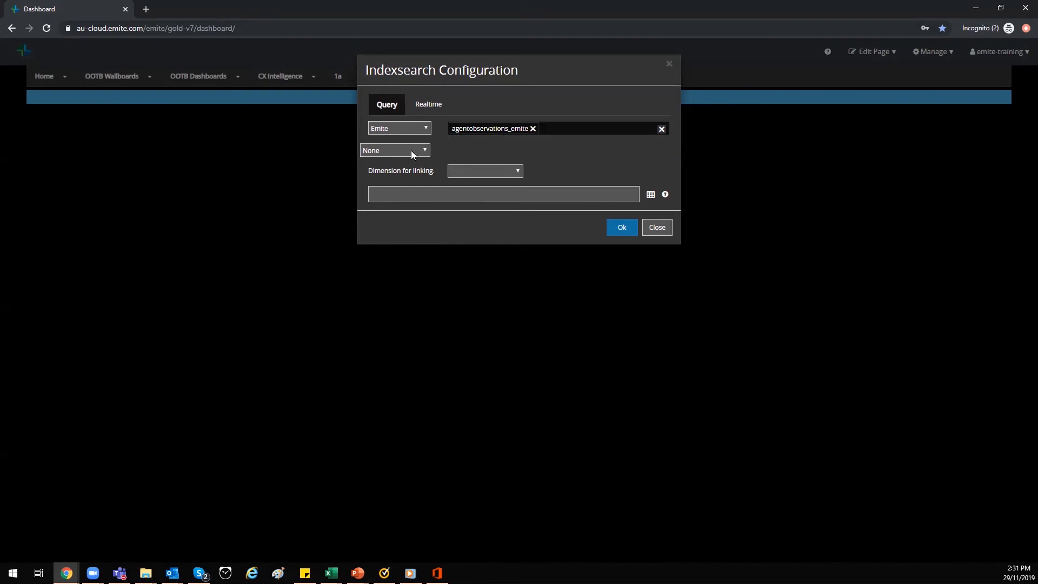
Review the time range options available for the index search query.
{"action": "left_click", "coordinate": [411, 151]}
{"action": "left_click_drag", "start_coordinate": [424, 183], "coordinate": [415, 298]}
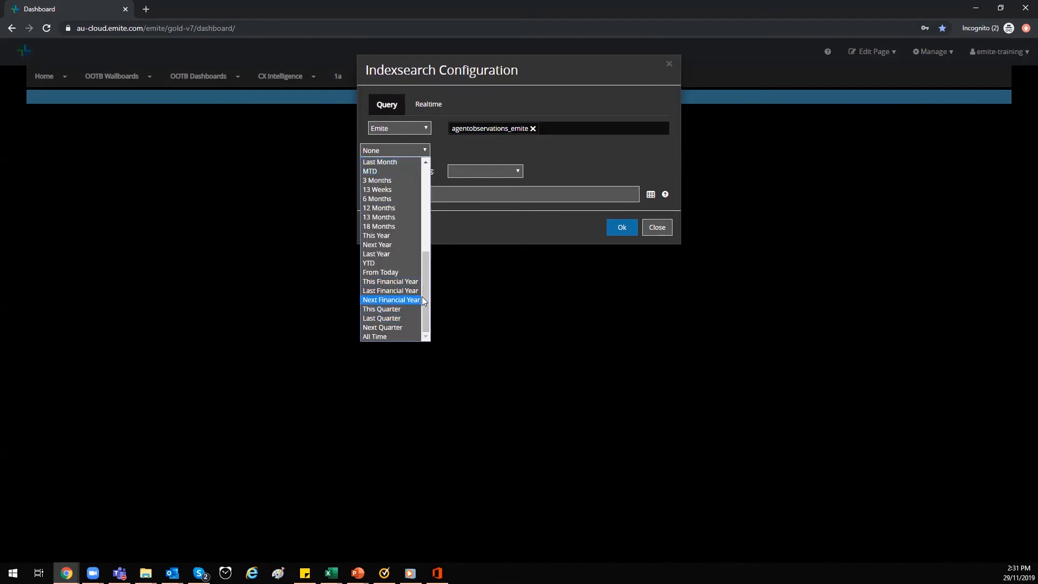
{"action": "left_click_drag", "start_coordinate": [429, 210], "coordinate": [432, 177]}
{"action": "left_click", "coordinate": [487, 146]}
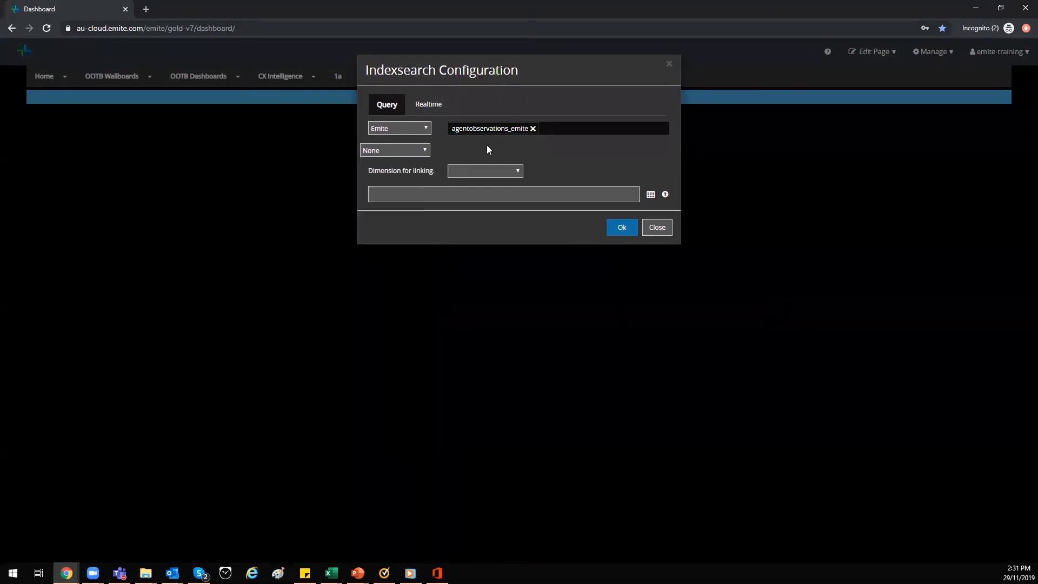
Set the dimension for linking to LinkedDate, check the query examples and filter builder, and apply the index search query.
{"action": "left_click", "coordinate": [479, 171]}
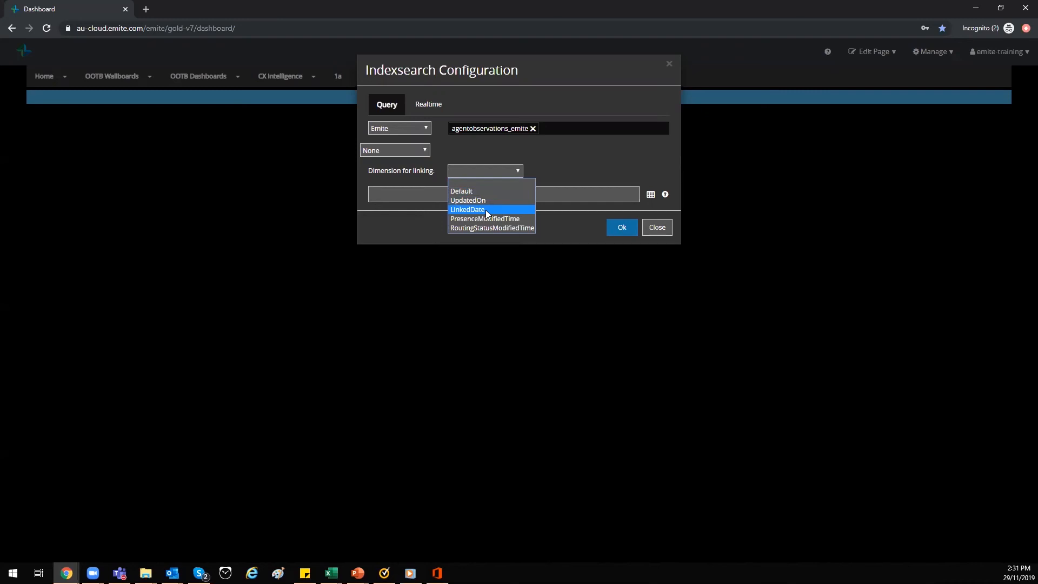
{"action": "left_click", "coordinate": [486, 210]}
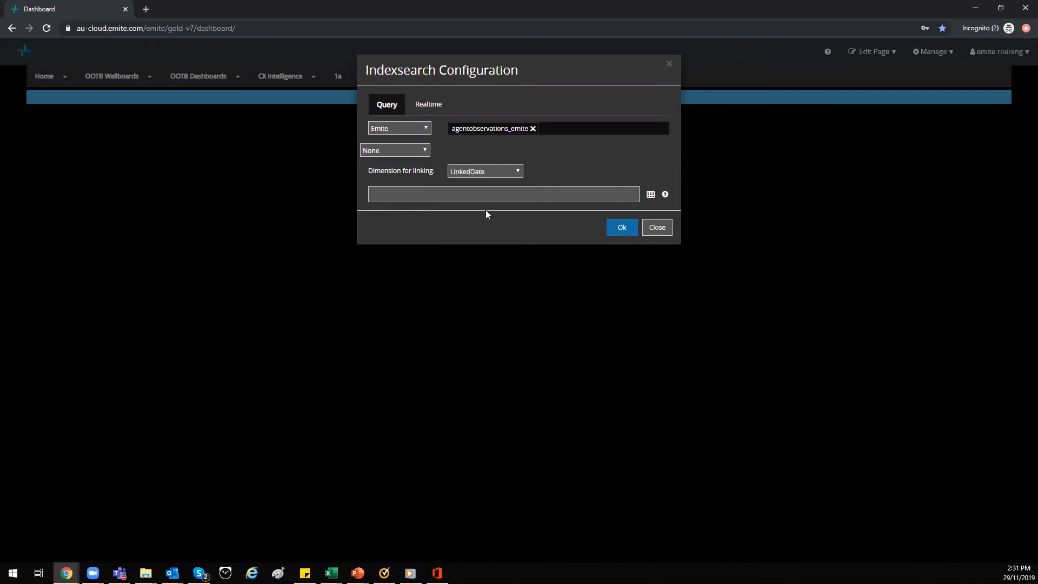
{"action": "left_click", "coordinate": [663, 195]}
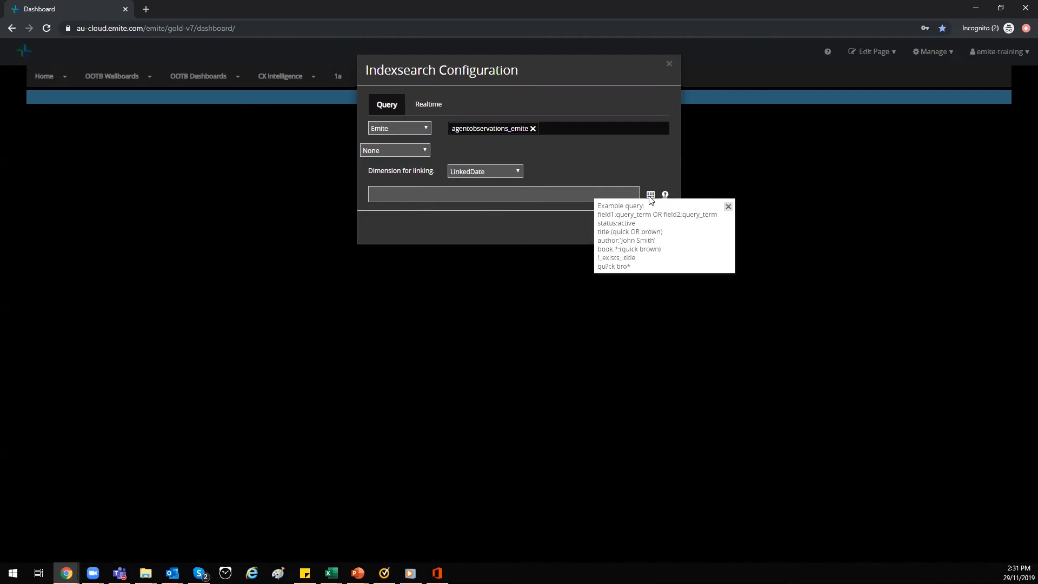
{"action": "left_click", "coordinate": [636, 171]}
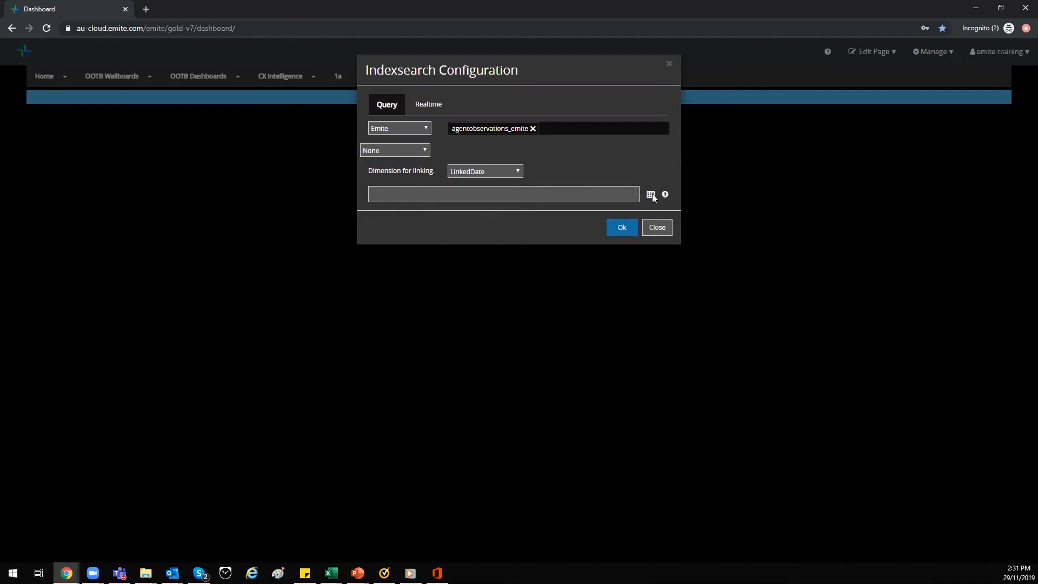
{"action": "left_click", "coordinate": [650, 194]}
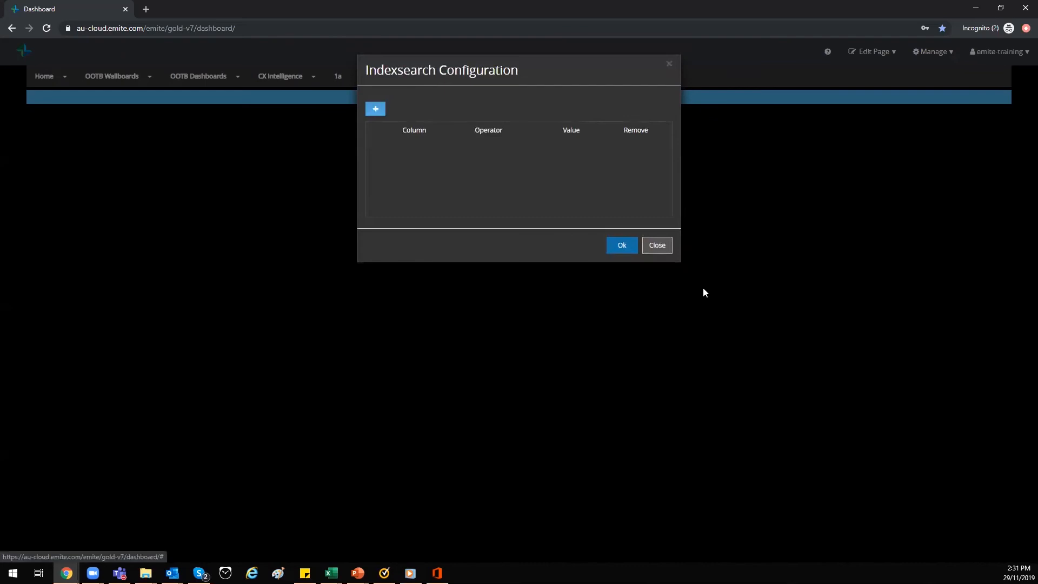
{"action": "left_click", "coordinate": [662, 251]}
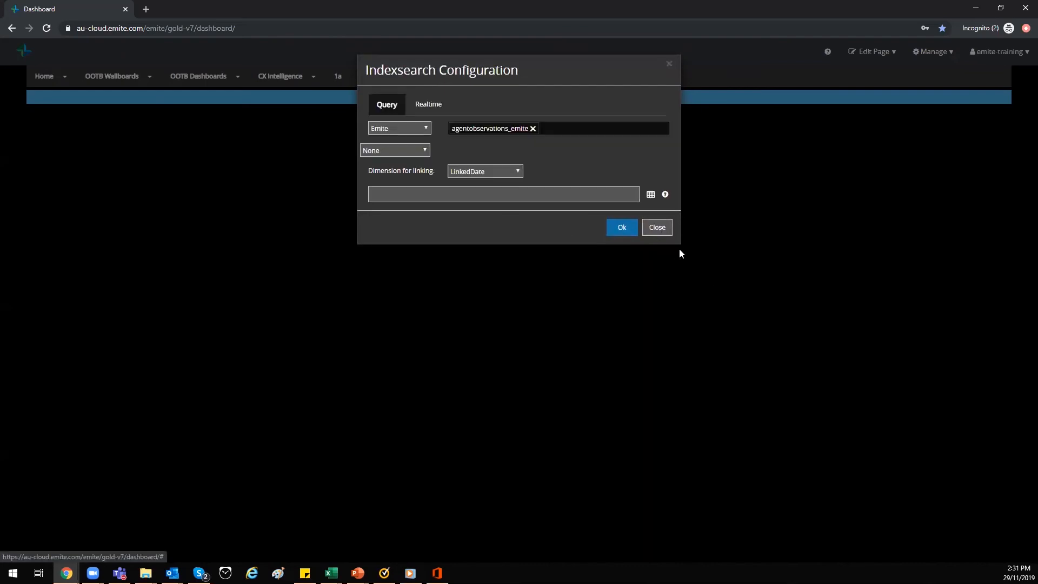
{"action": "left_click", "coordinate": [621, 227]}
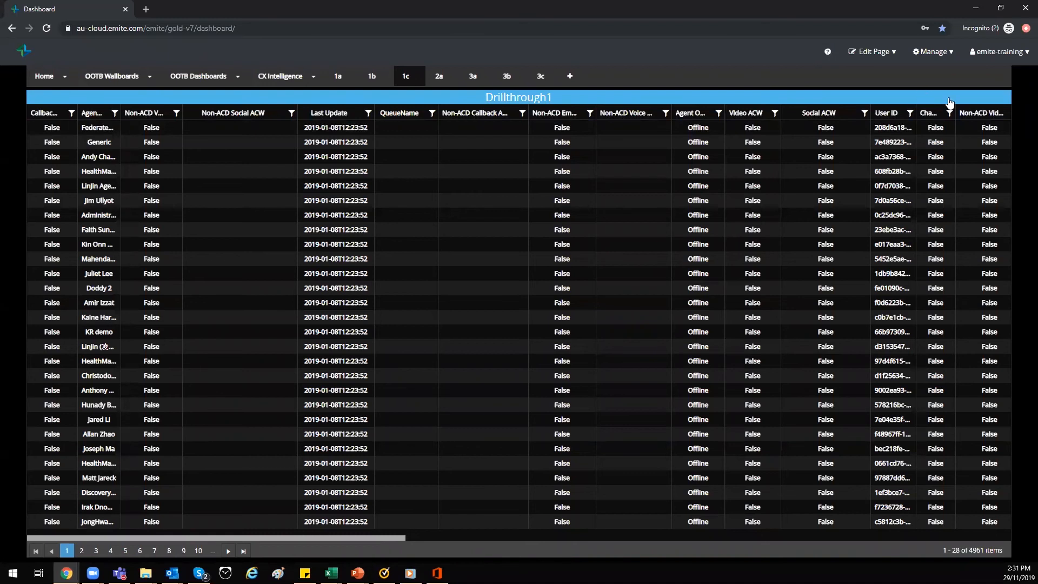
Try an index search filter condition on the Agent Routing Status column of Drillthrough1 with the equal to operator.
{"action": "mouse_move", "coordinate": [961, 102]}
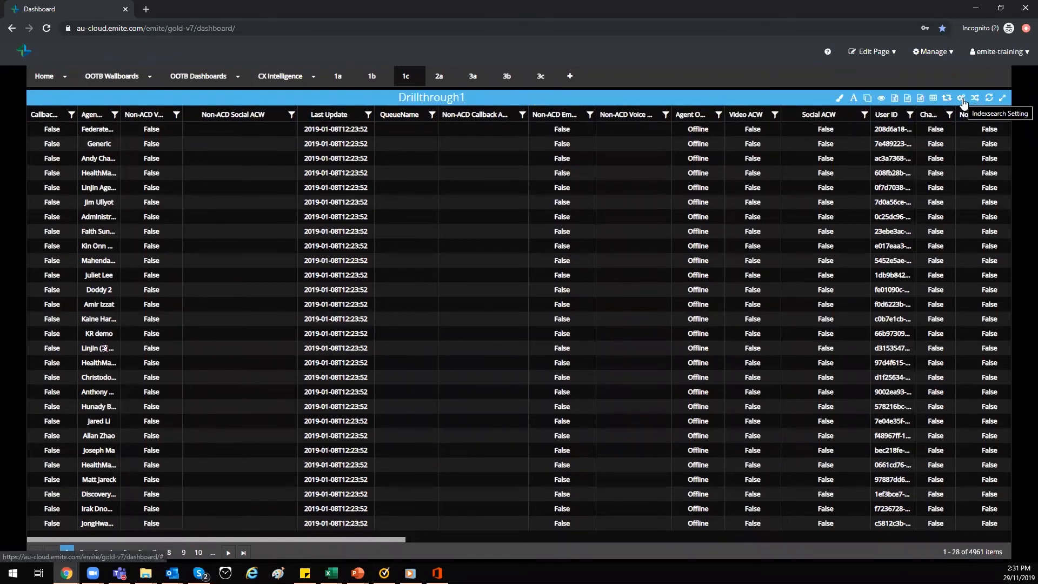
{"action": "left_click", "coordinate": [961, 99]}
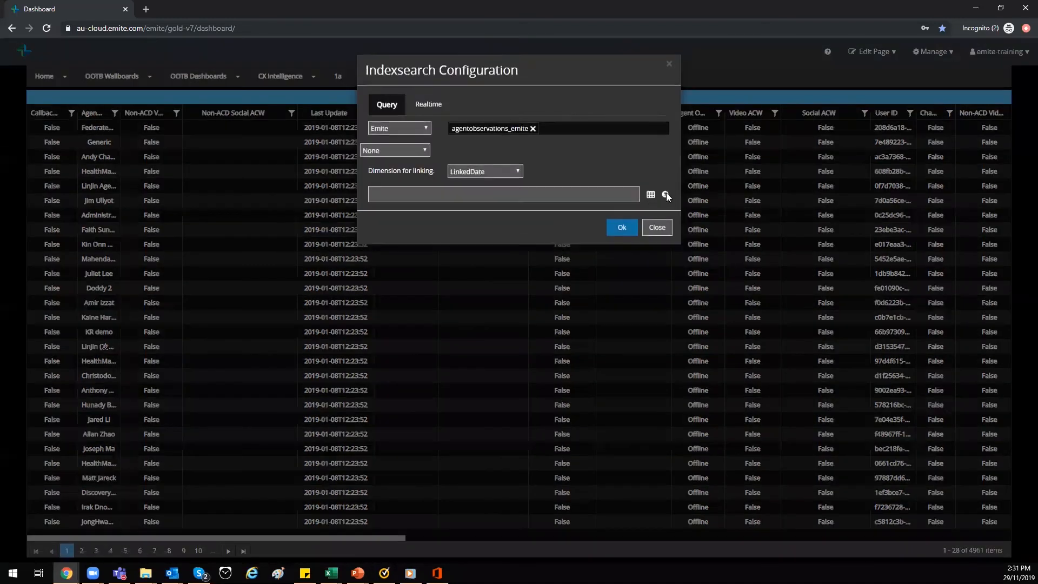
{"action": "left_click", "coordinate": [375, 108]}
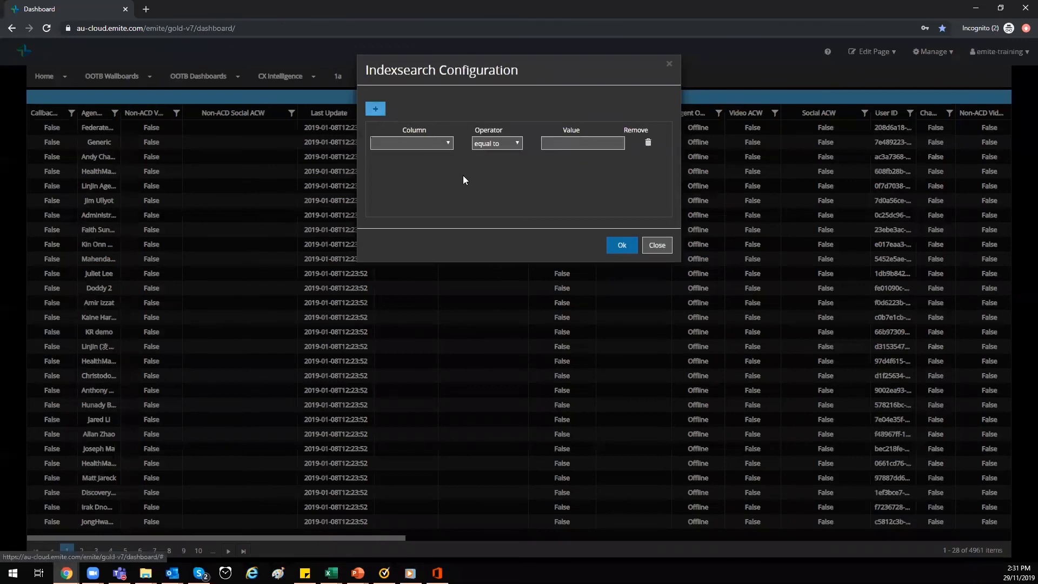
{"action": "left_click", "coordinate": [443, 142]}
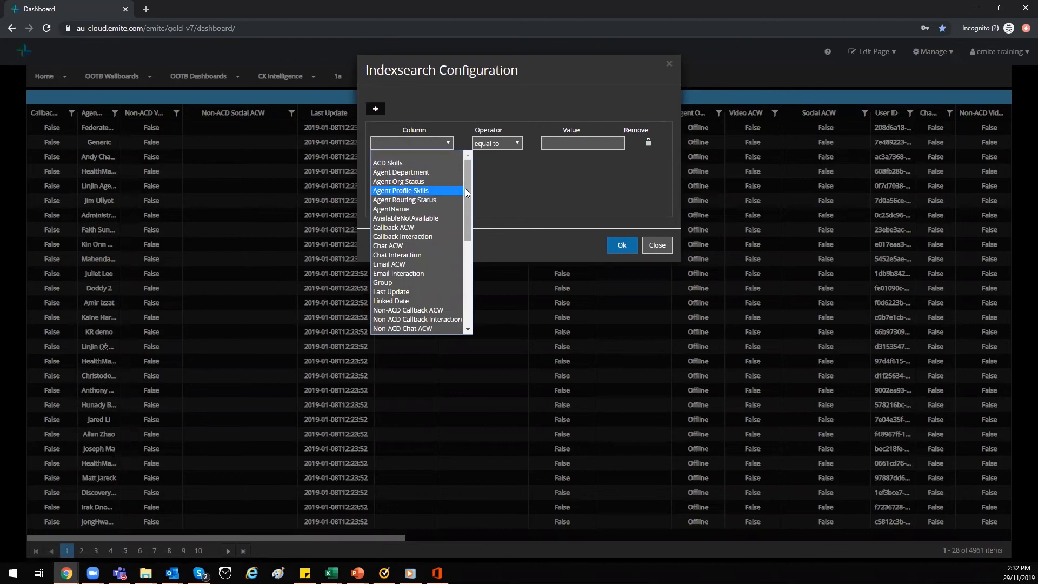
{"action": "scroll", "coordinate": [460, 220], "scroll_direction": "down", "scroll_amount": 2}
{"action": "scroll", "coordinate": [460, 187], "scroll_direction": "up", "scroll_amount": 2}
{"action": "scroll", "coordinate": [458, 189], "scroll_direction": "down", "scroll_amount": 2}
{"action": "scroll", "coordinate": [458, 197], "scroll_direction": "up", "scroll_amount": 2}
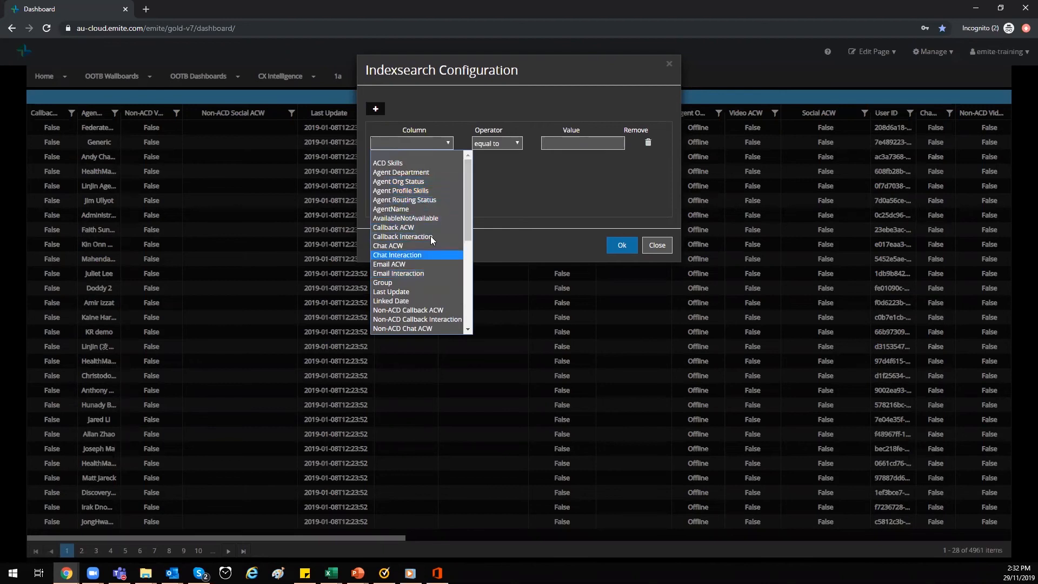
{"action": "left_click", "coordinate": [447, 201]}
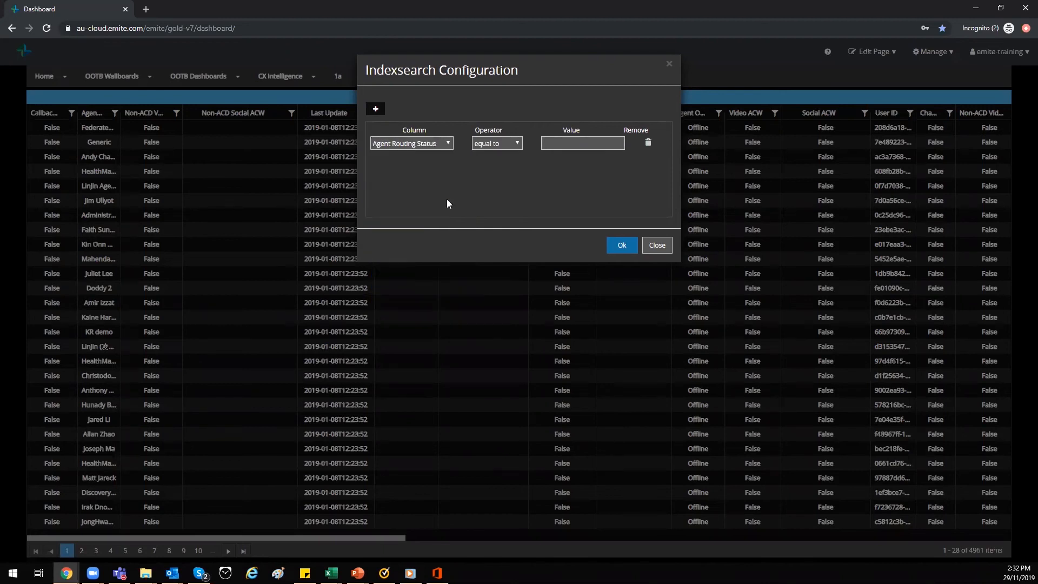
{"action": "left_click", "coordinate": [501, 147]}
{"action": "left_click", "coordinate": [561, 145]}
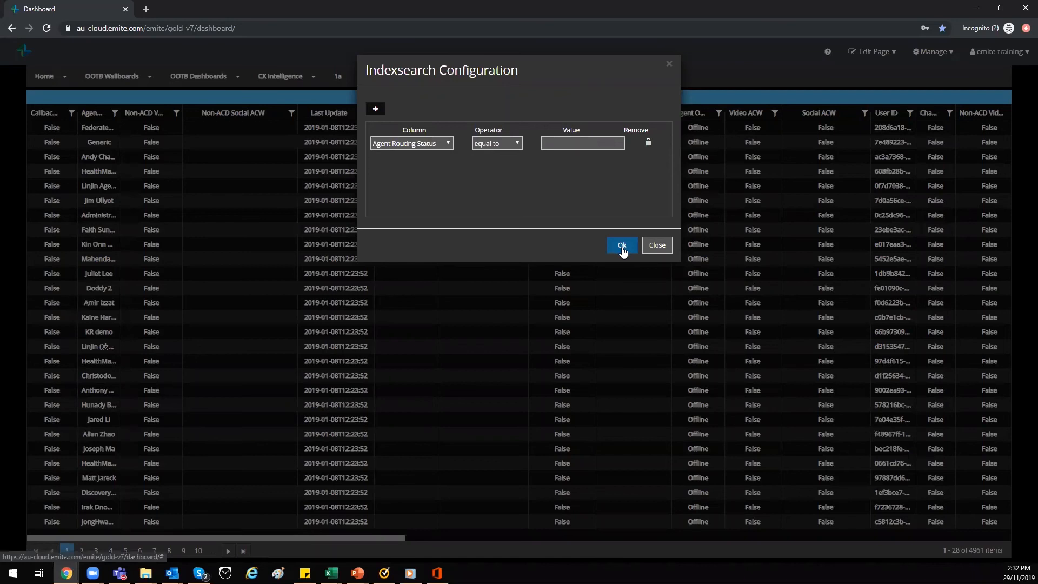
{"action": "left_click", "coordinate": [657, 246]}
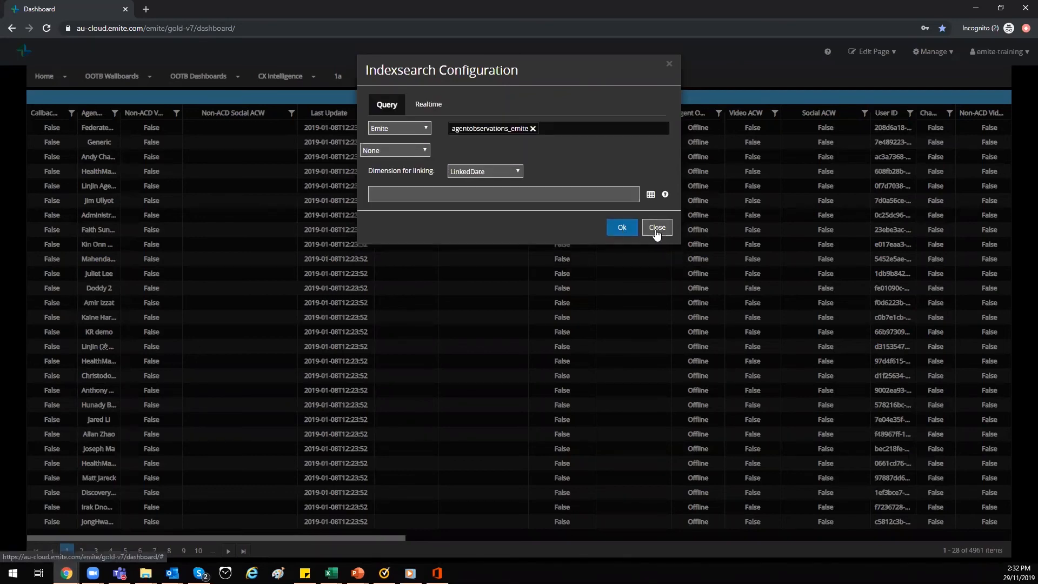
{"action": "left_click", "coordinate": [610, 227]}
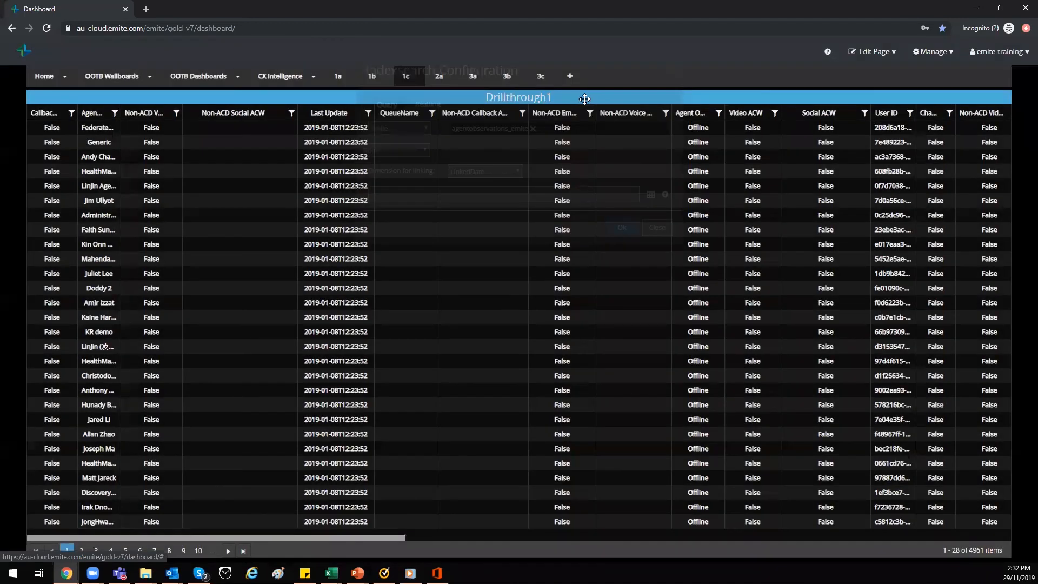
Restore Drillthrough1 from its expanded view, move it to the right of page 1c, and widen it to about two thirds of the page.
{"action": "left_click", "coordinate": [109, 130]}
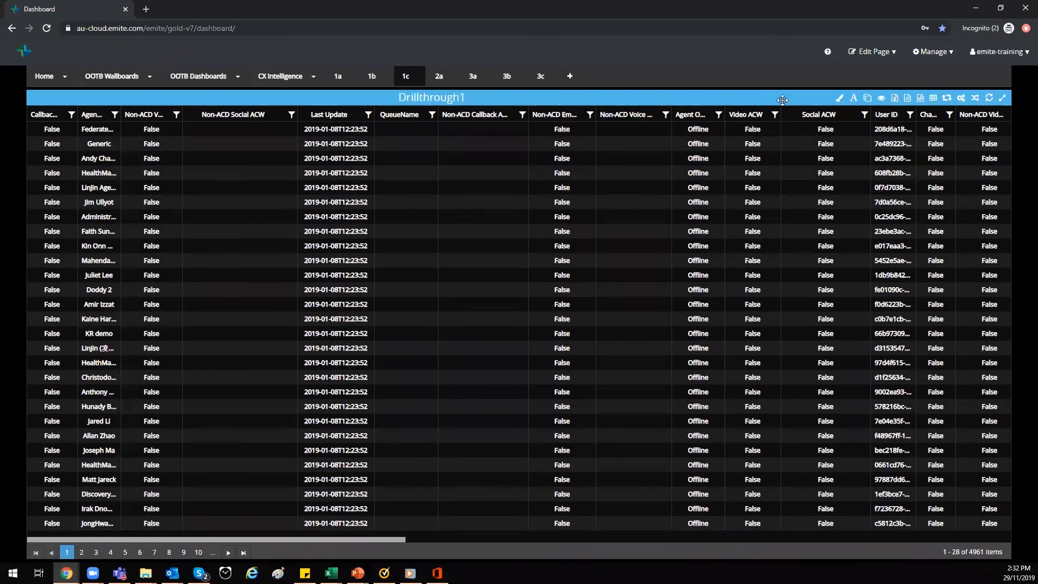
{"action": "left_click", "coordinate": [1001, 99]}
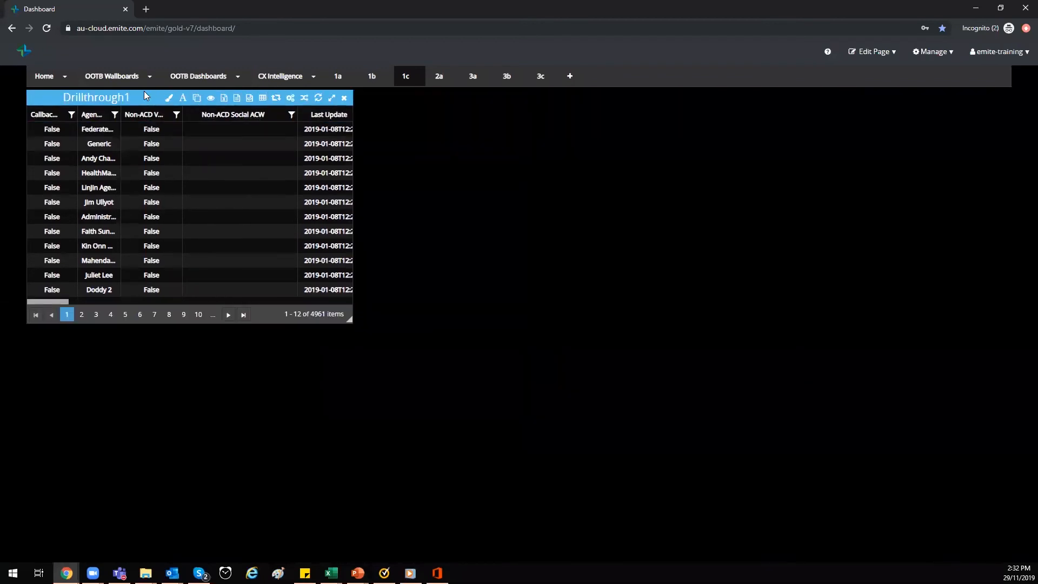
{"action": "left_click_drag", "start_coordinate": [154, 93], "coordinate": [734, 80]}
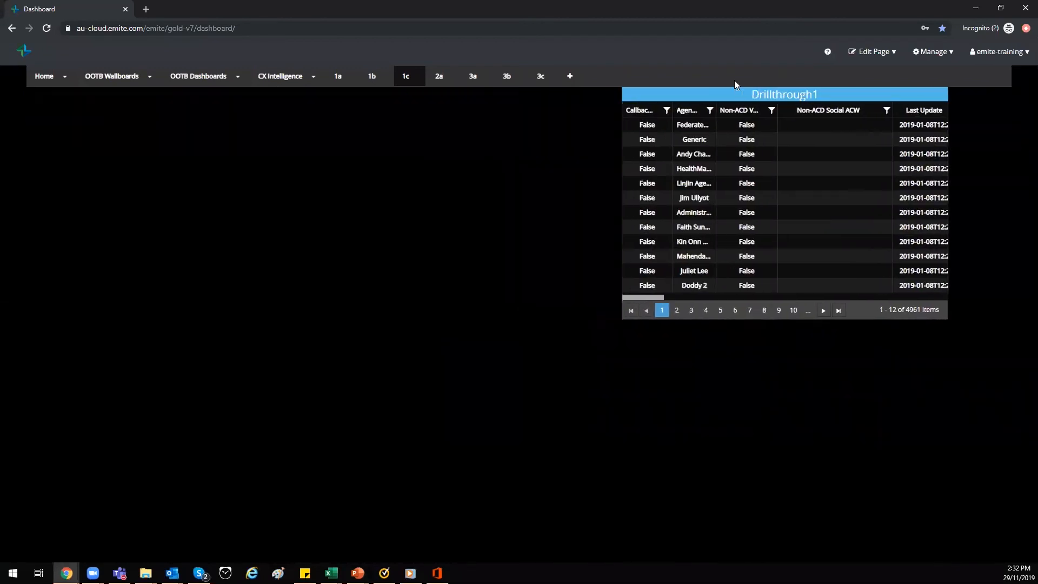
{"action": "left_click_drag", "start_coordinate": [945, 322], "coordinate": [1012, 353]}
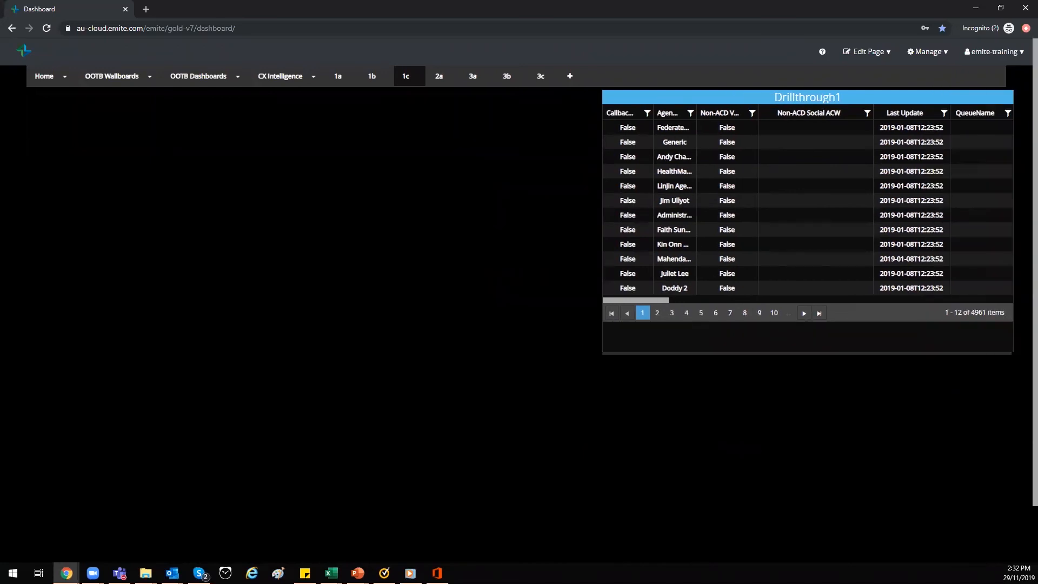
{"action": "left_click_drag", "start_coordinate": [512, 241], "coordinate": [357, 246]}
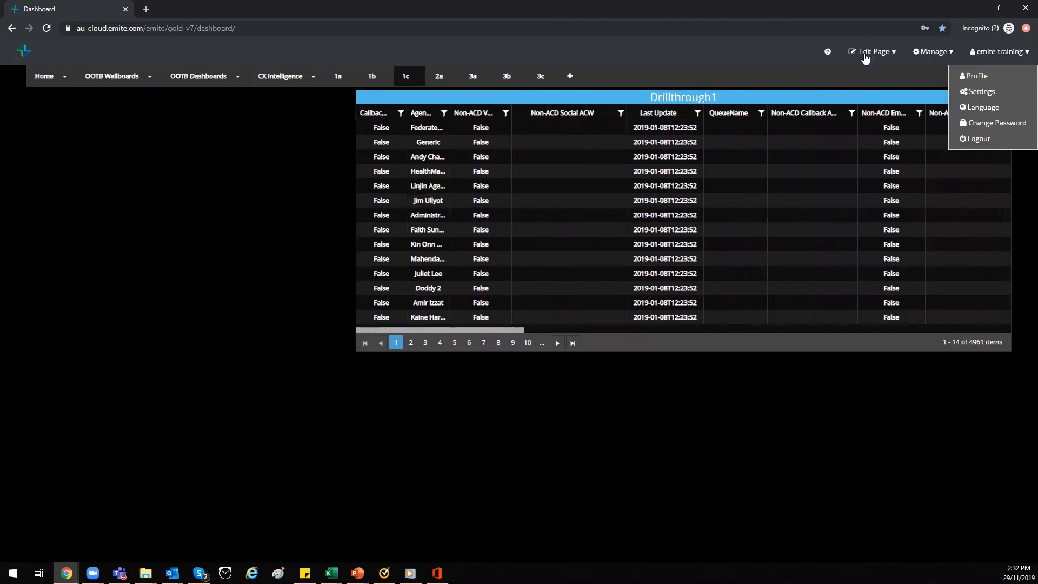
Add one Dimension Filter datablock to page 1c in the empty area beside Drillthrough1.
{"action": "mouse_move", "coordinate": [866, 59]}
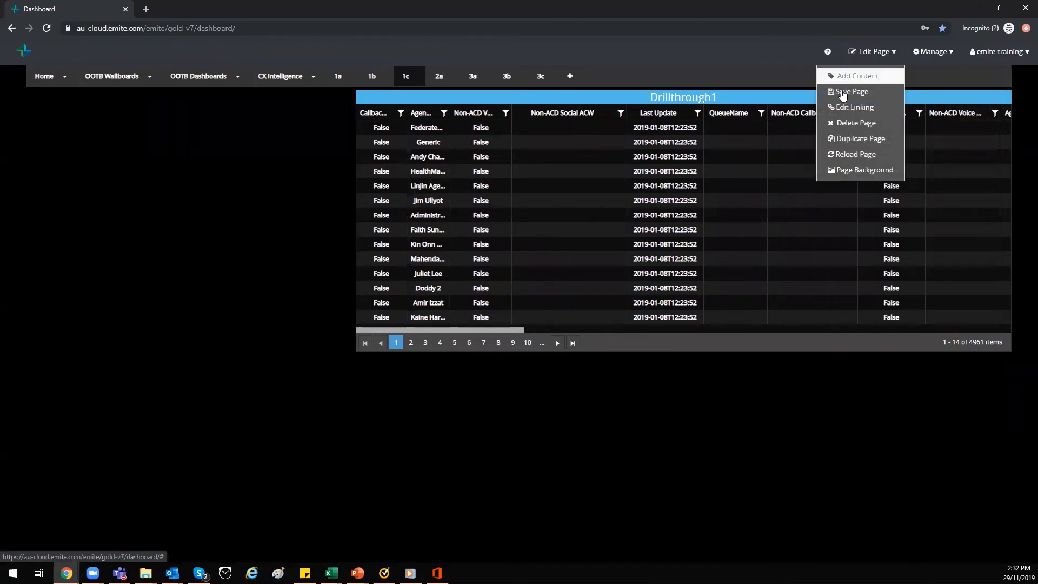
{"action": "left_click", "coordinate": [846, 79]}
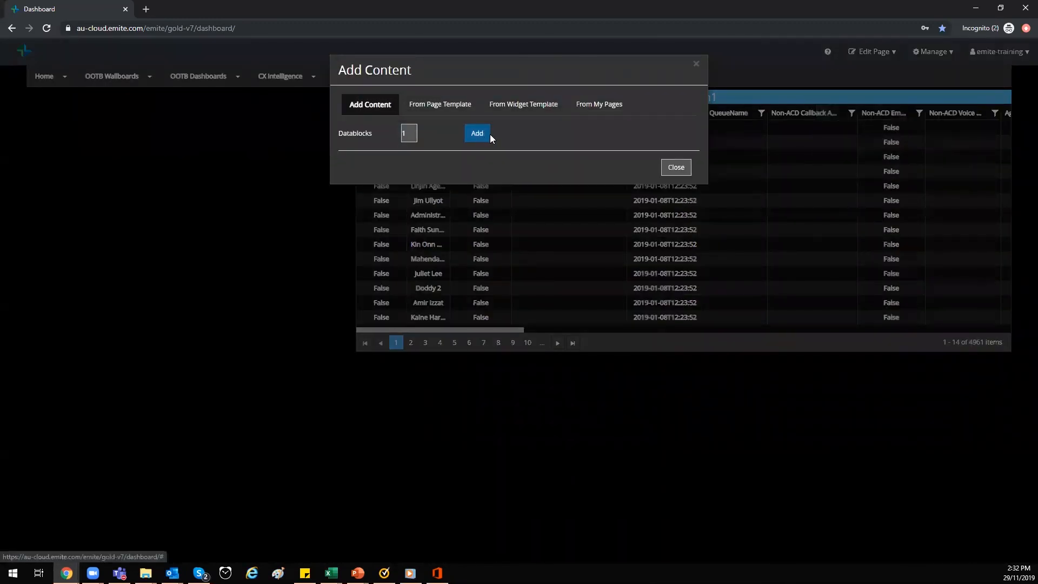
{"action": "left_click", "coordinate": [483, 134]}
{"action": "left_click", "coordinate": [349, 268]}
{"action": "left_click", "coordinate": [639, 417]}
Set Dimension Filter1's data source to agentobservations_emite with the AgentName and QueueName dimensions, and lengthen both datablocks down the page.
{"action": "mouse_move", "coordinate": [271, 101]}
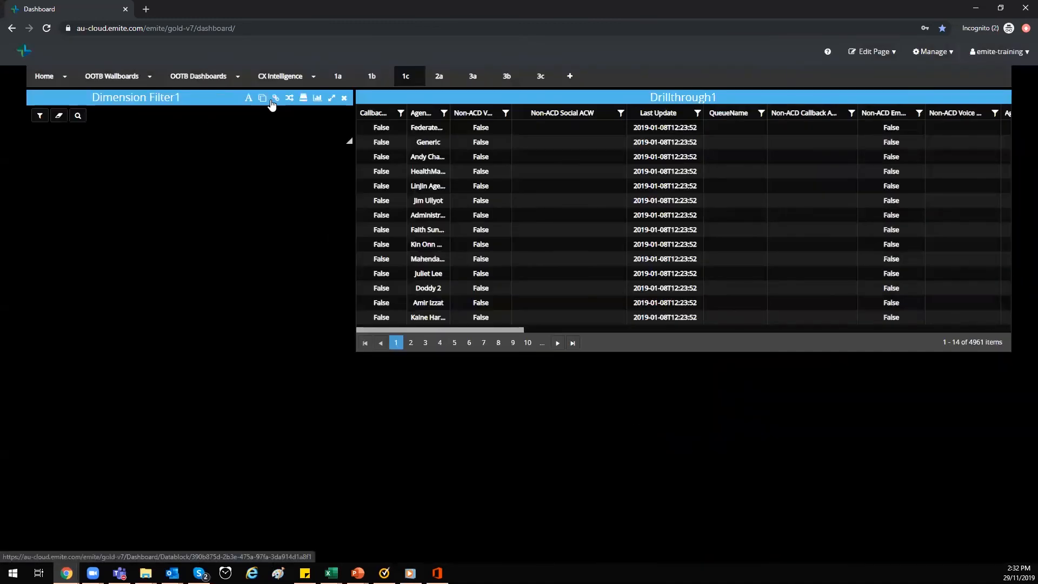
{"action": "left_click", "coordinate": [305, 102]}
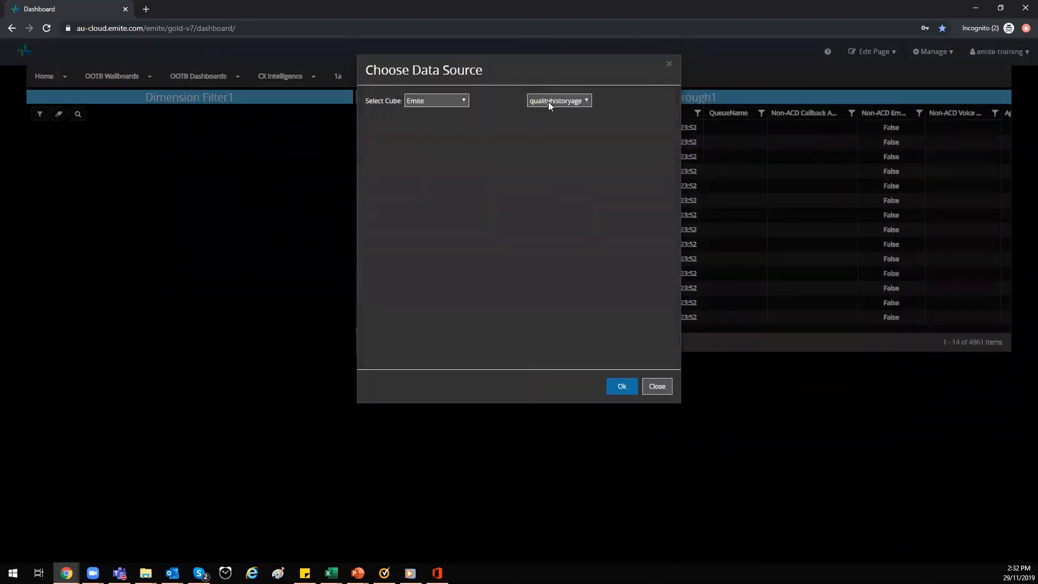
{"action": "left_click", "coordinate": [548, 101]}
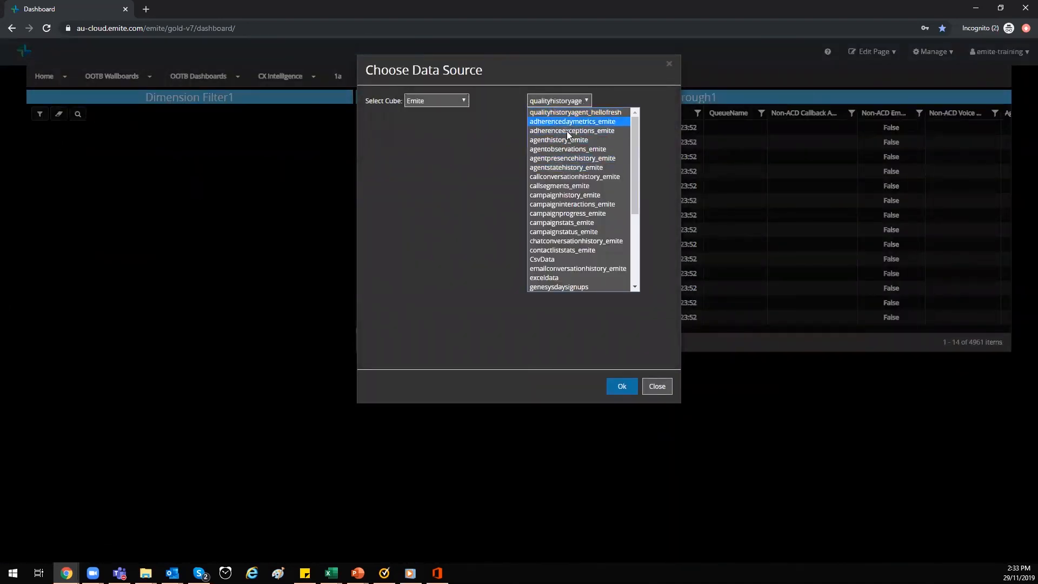
{"action": "left_click", "coordinate": [567, 149]}
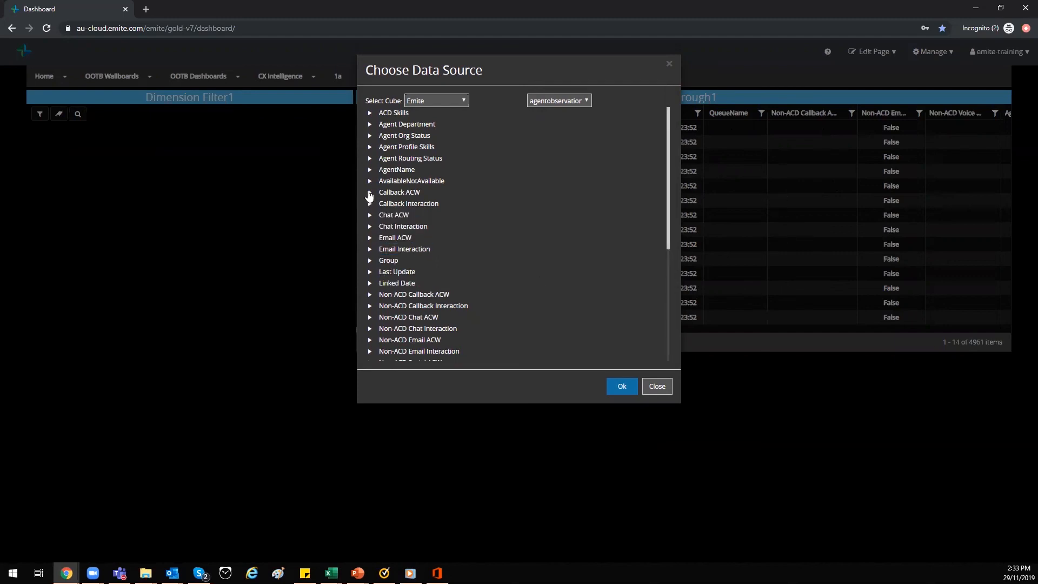
{"action": "left_click", "coordinate": [368, 171]}
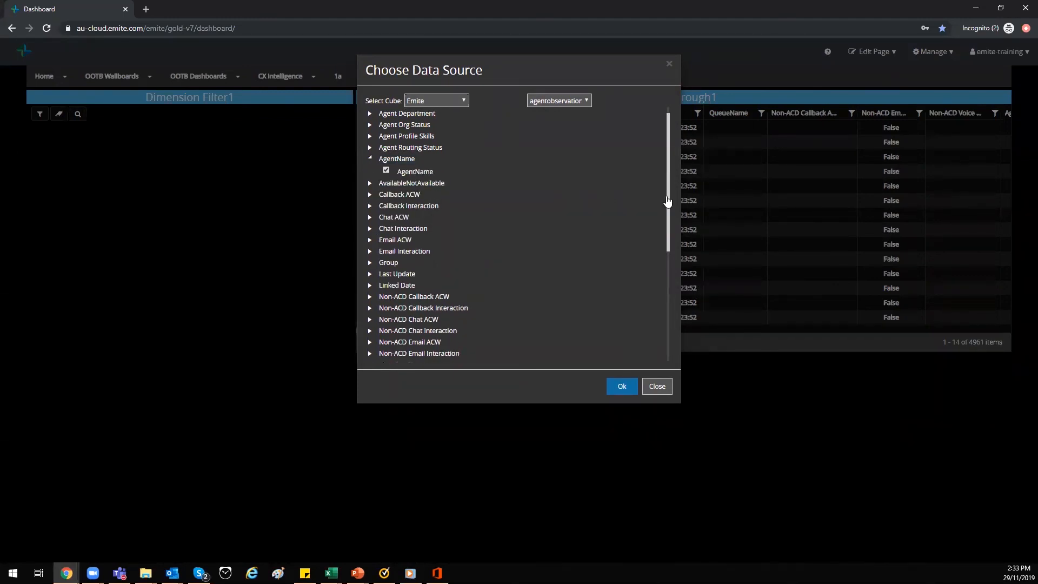
{"action": "left_click_drag", "start_coordinate": [665, 210], "coordinate": [654, 295]}
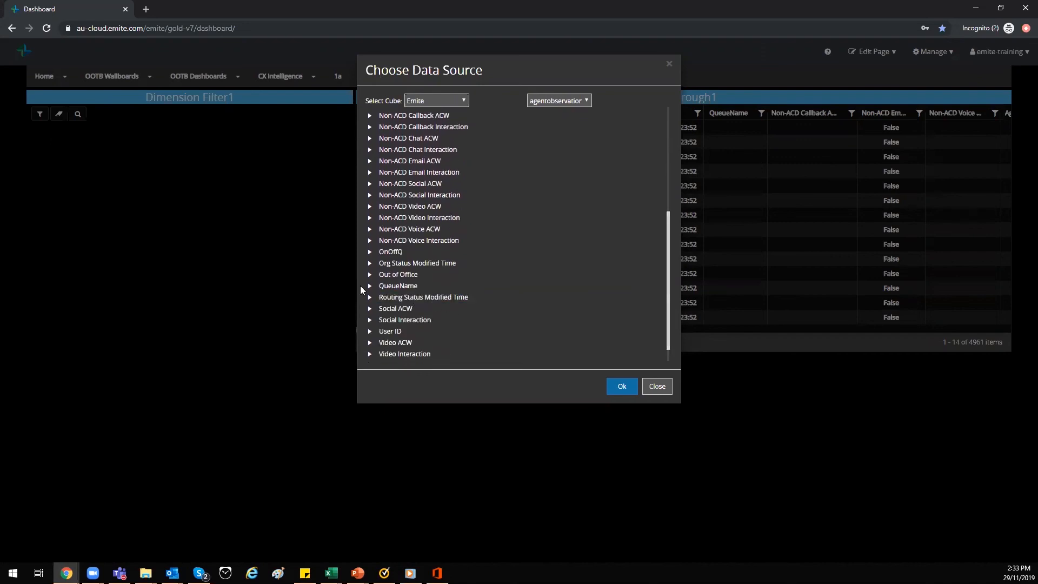
{"action": "left_click", "coordinate": [370, 287]}
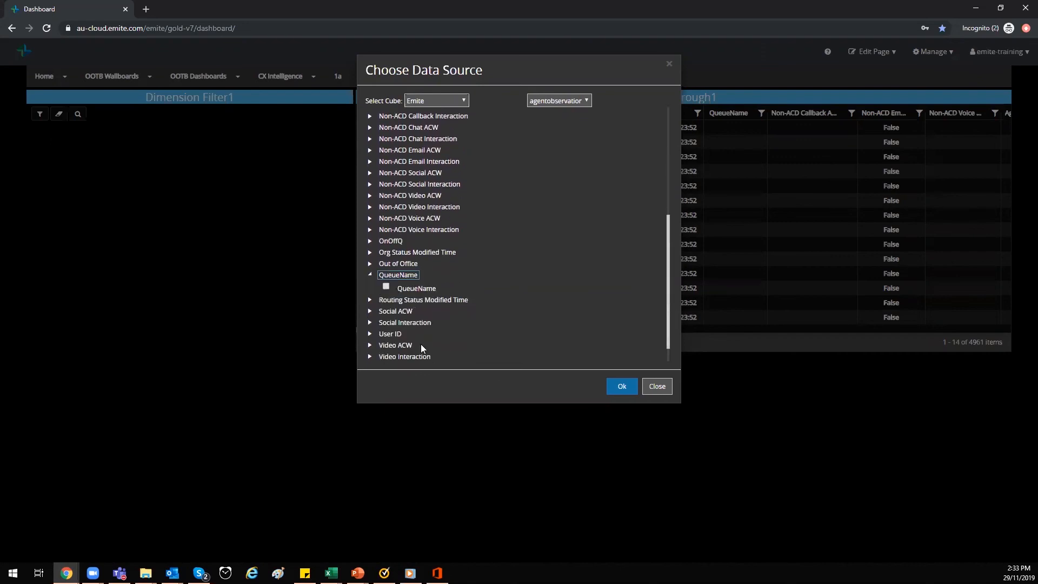
{"action": "left_click", "coordinate": [385, 287]}
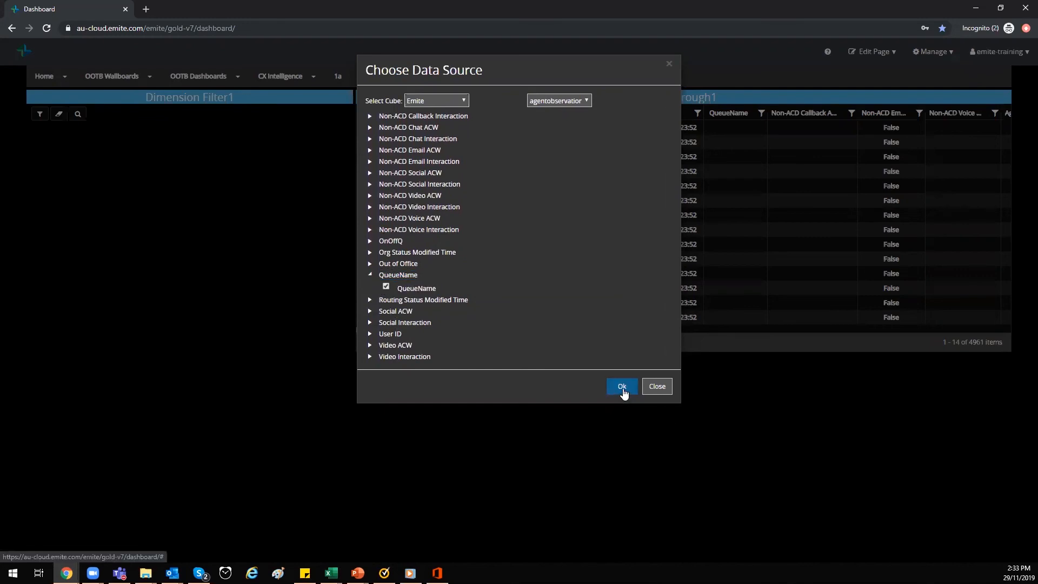
{"action": "left_click", "coordinate": [622, 387]}
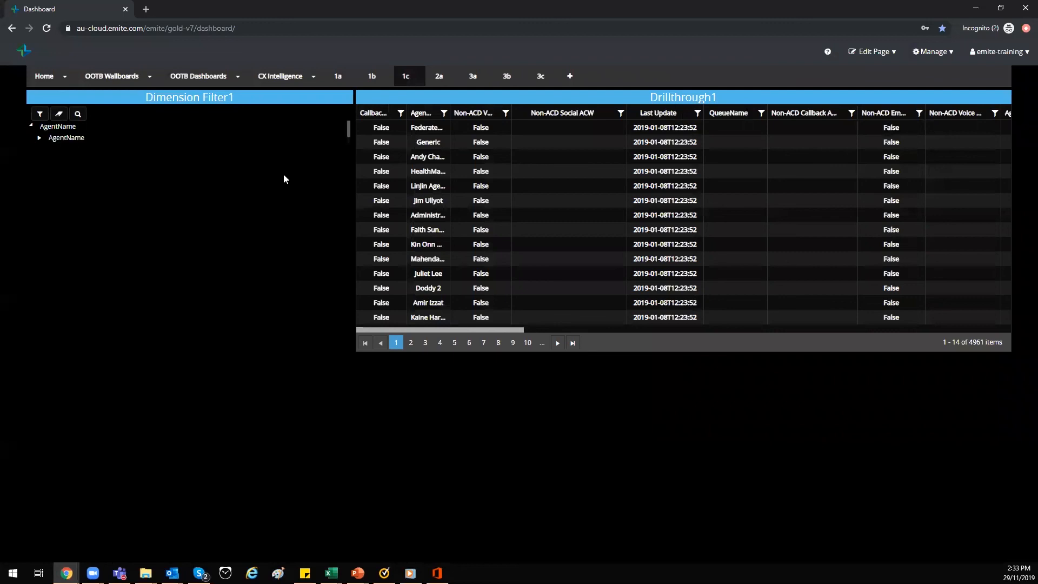
{"action": "left_click_drag", "start_coordinate": [349, 140], "coordinate": [343, 553]}
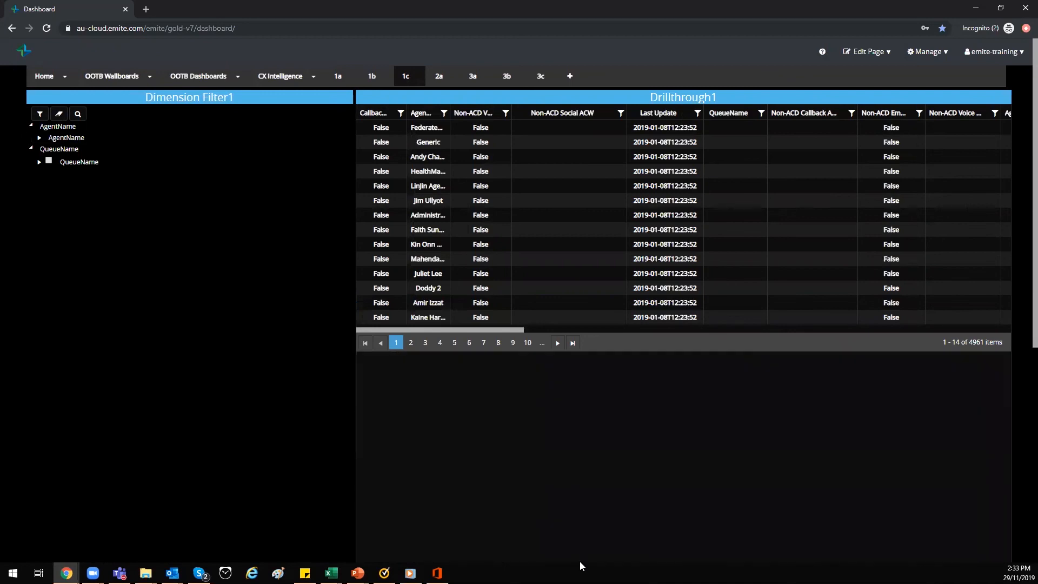
Link Dimension Filter1 to Drillthrough1 by selecting all available link targets on page 1c.
{"action": "mouse_move", "coordinate": [282, 98]}
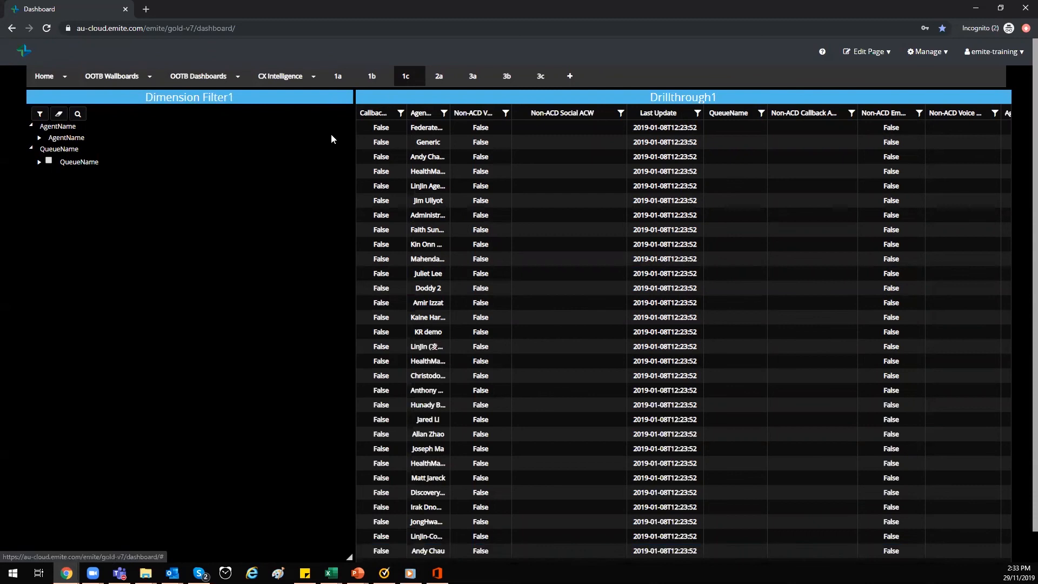
{"action": "left_click", "coordinate": [289, 100]}
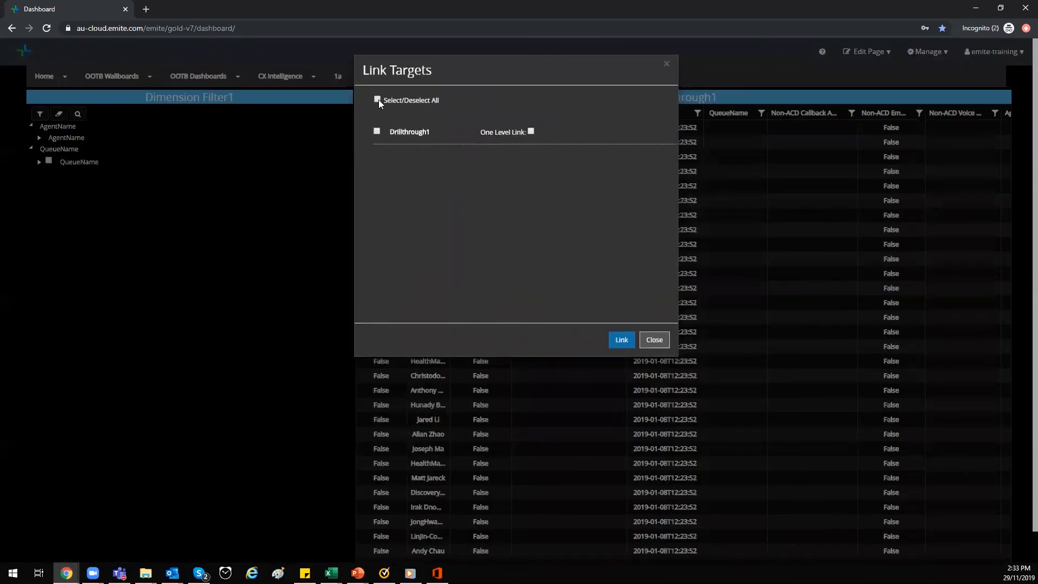
{"action": "left_click", "coordinate": [620, 340]}
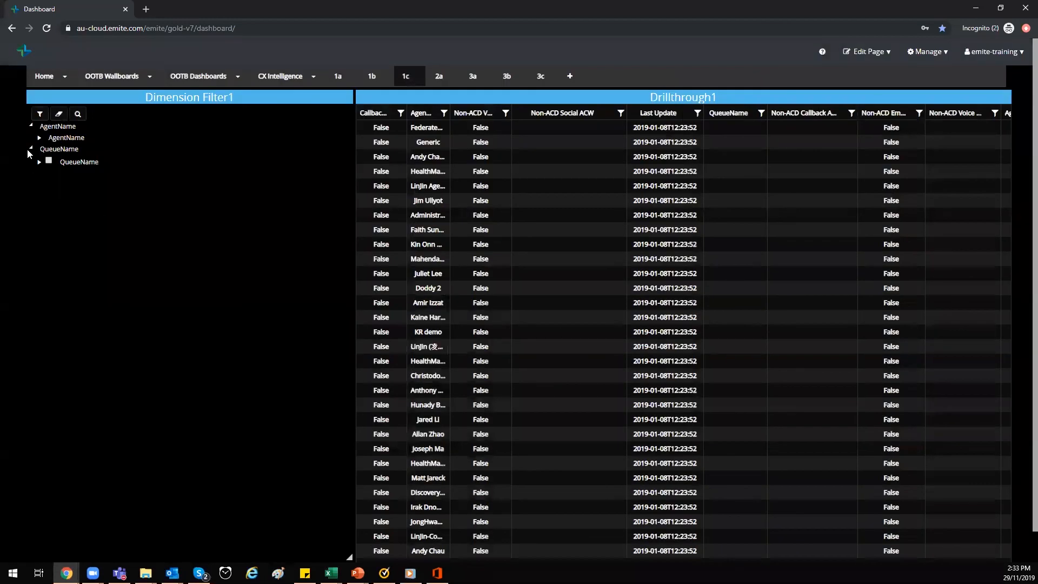
Filter Drillthrough1 by a single agent from Dimension Filter1's AgentName list, and look through the further agent names.
{"action": "left_click", "coordinate": [39, 138]}
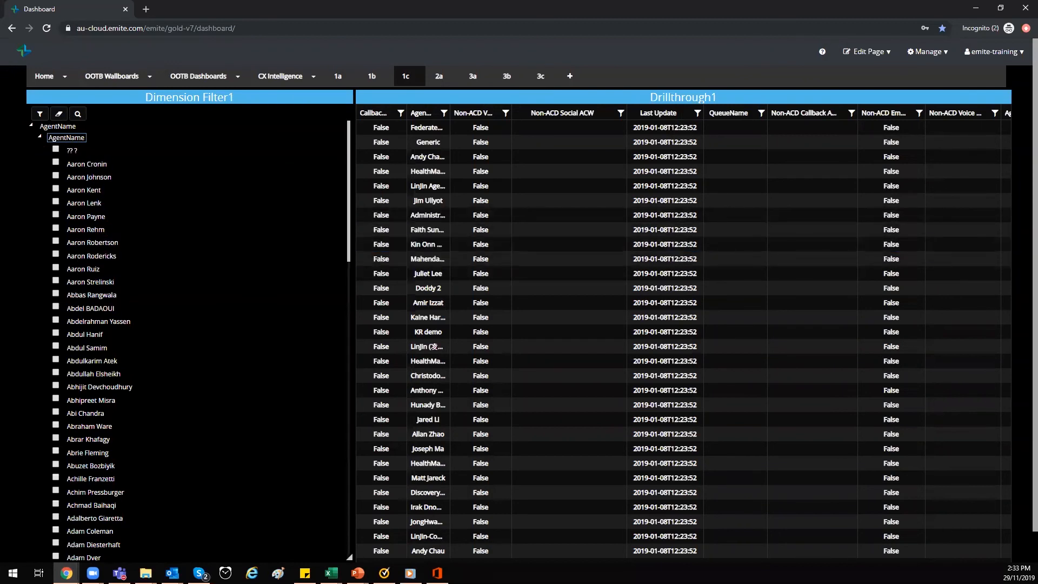
{"action": "left_click", "coordinate": [56, 228]}
{"action": "left_click", "coordinate": [41, 114]}
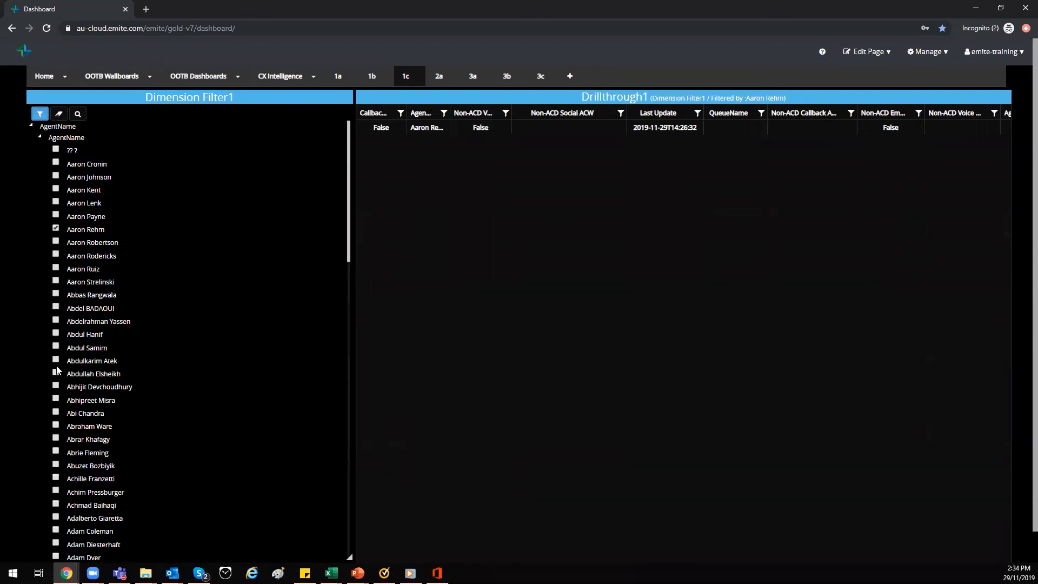
{"action": "scroll", "coordinate": [80, 432], "scroll_direction": "down", "scroll_amount": 6}
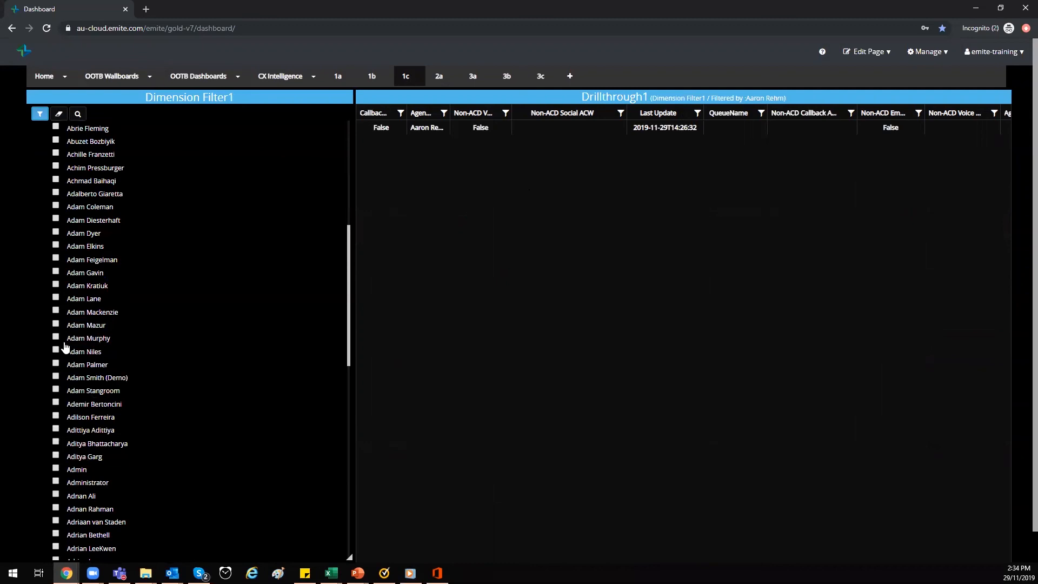
{"action": "left_click", "coordinate": [56, 272]}
{"action": "left_click", "coordinate": [56, 298]}
{"action": "left_click", "coordinate": [56, 337]}
{"action": "left_click_drag", "start_coordinate": [349, 262], "coordinate": [359, 144]}
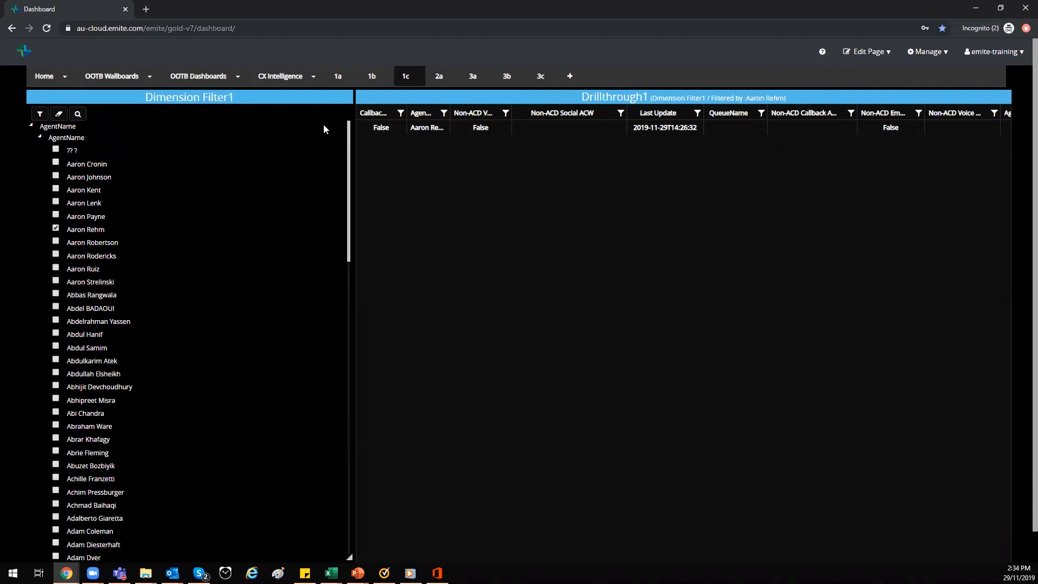
Save page 1c with its linked Dimension Filter and Drillthrough datablocks.
{"action": "mouse_move", "coordinate": [977, 99]}
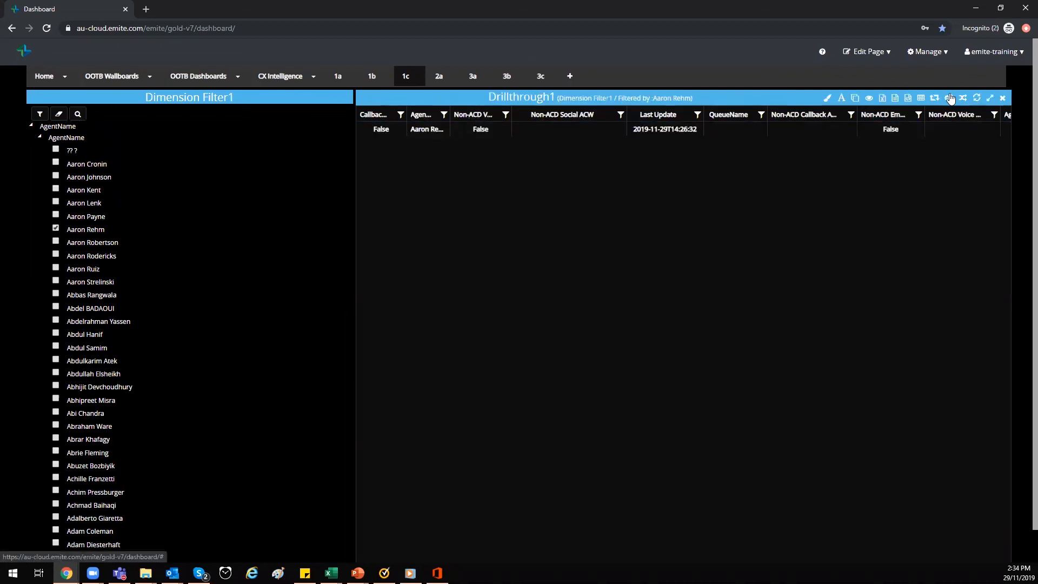
{"action": "left_click", "coordinate": [866, 51]}
{"action": "left_click", "coordinate": [850, 110]}
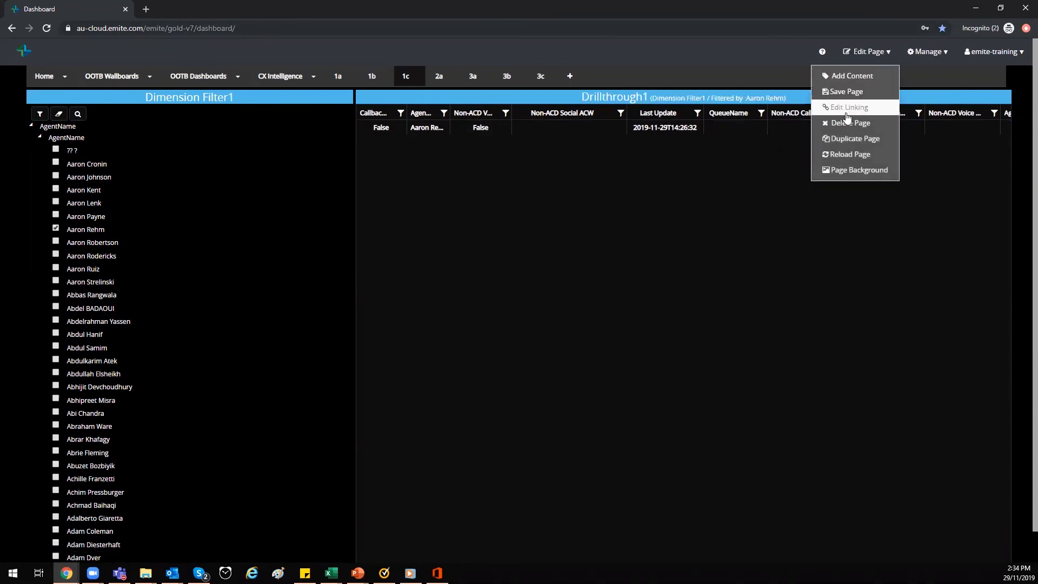
{"action": "left_click", "coordinate": [855, 90]}
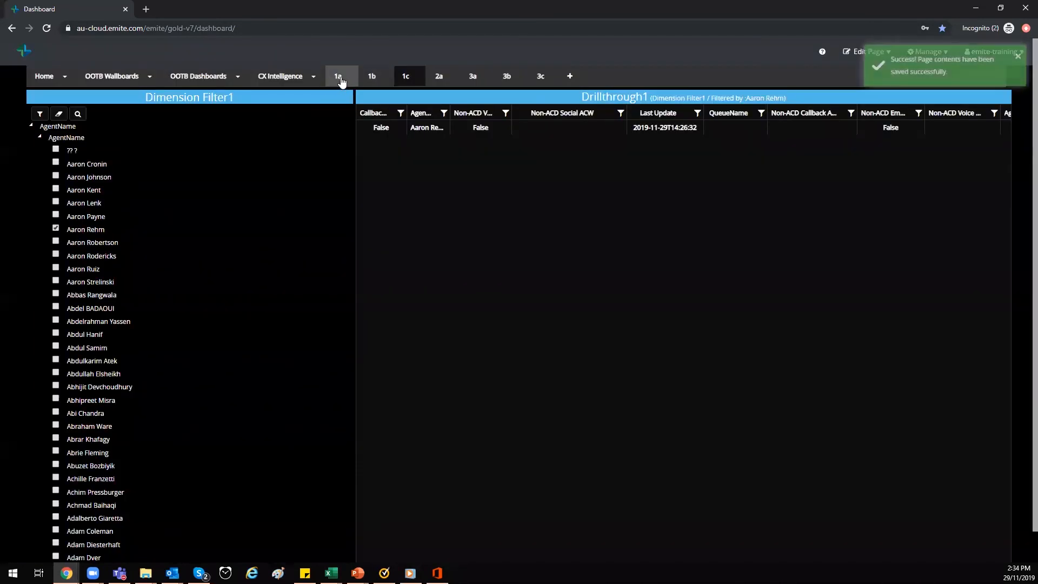
Add a Drillthrough datablock in the Light Blue style to page 1a and expand it to fill the page.
{"action": "left_click", "coordinate": [350, 77]}
{"action": "left_click", "coordinate": [518, 131]}
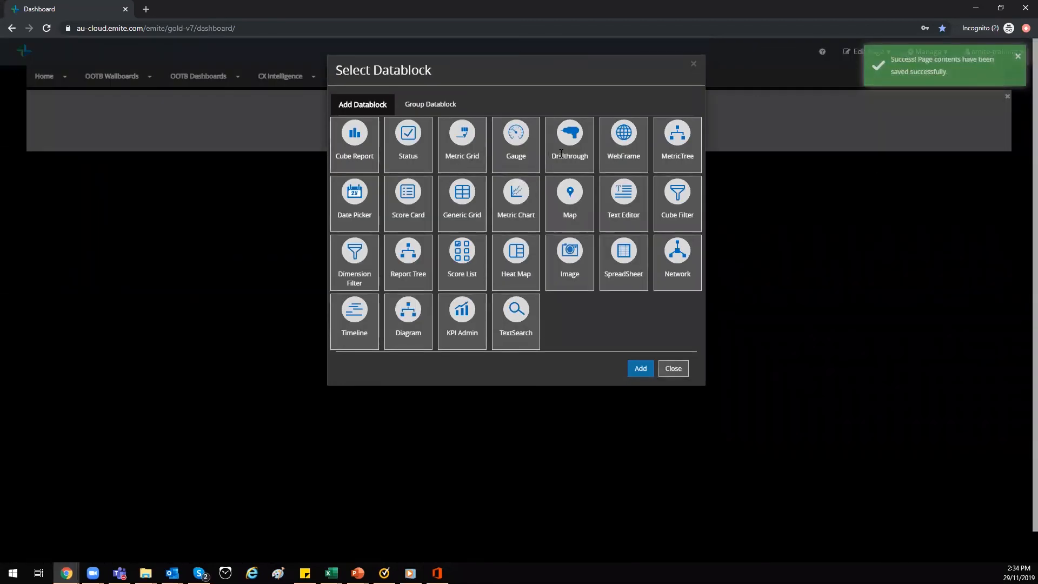
{"action": "left_click", "coordinate": [562, 149]}
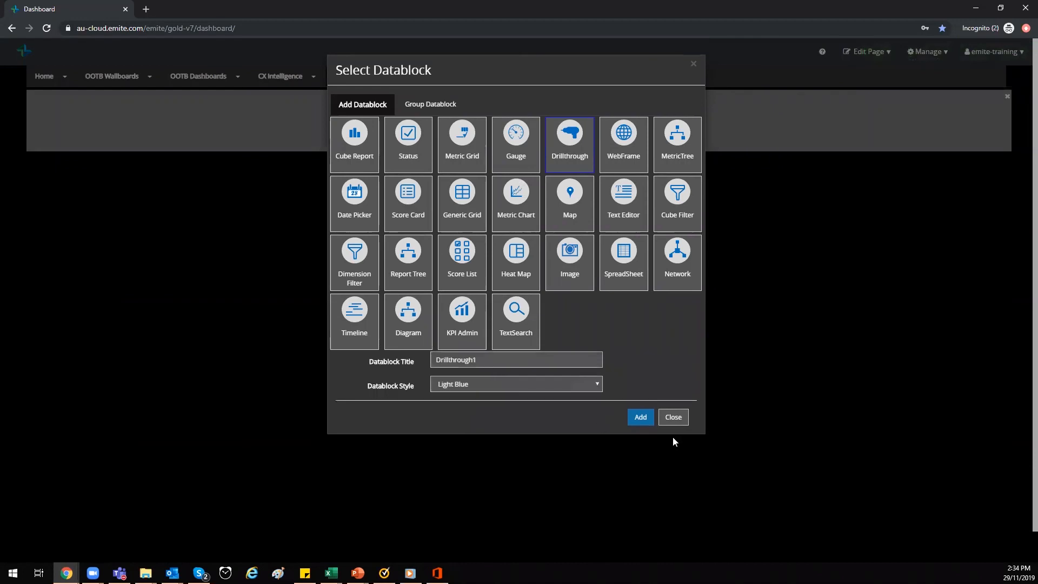
{"action": "left_click", "coordinate": [640, 419]}
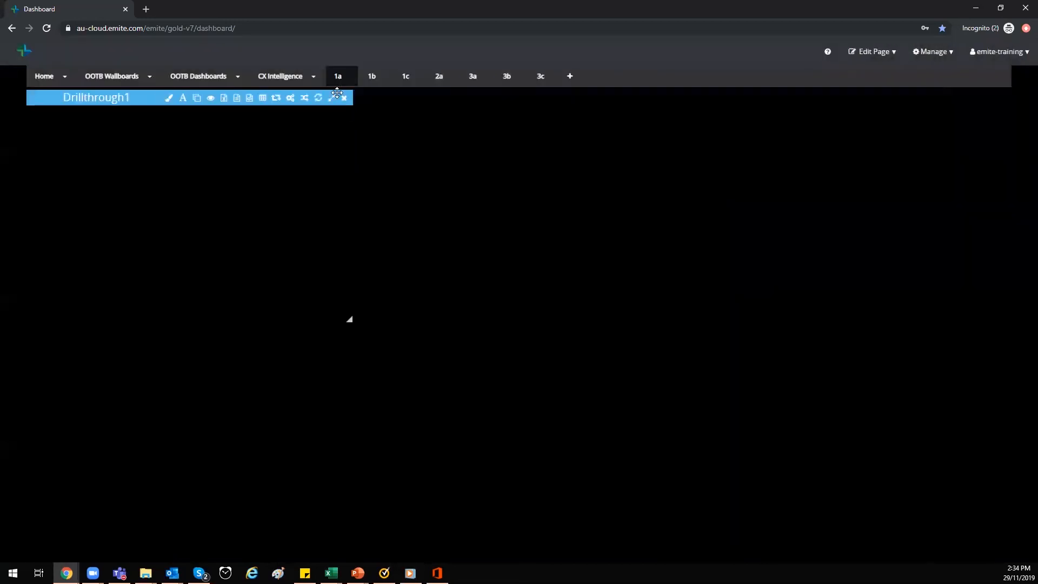
{"action": "left_click", "coordinate": [331, 101]}
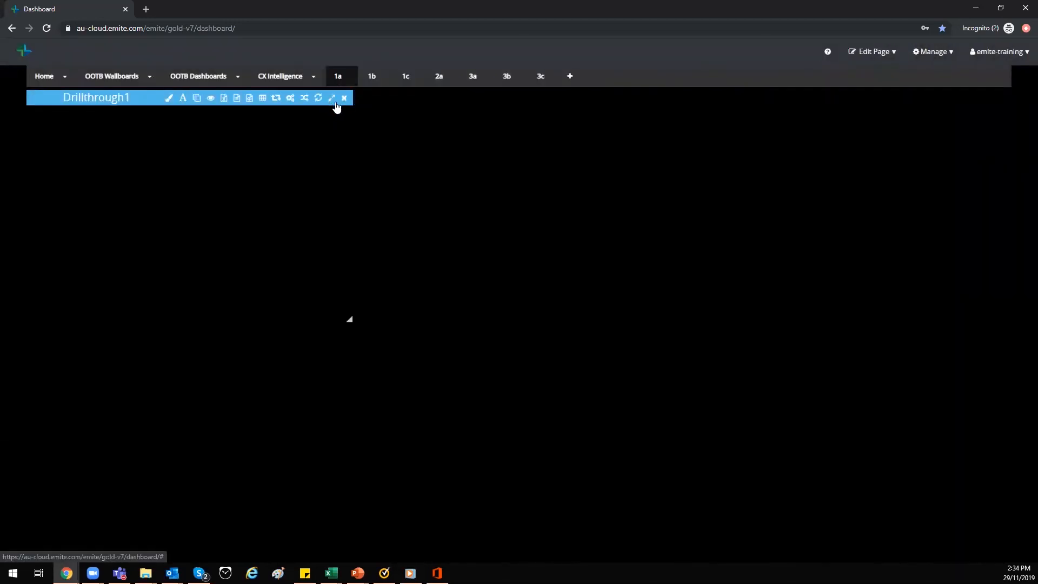
Configure Drillthrough1 as an index search with realtime enabled and the RealTimeAgentPresence message group.
{"action": "left_click", "coordinate": [974, 99]}
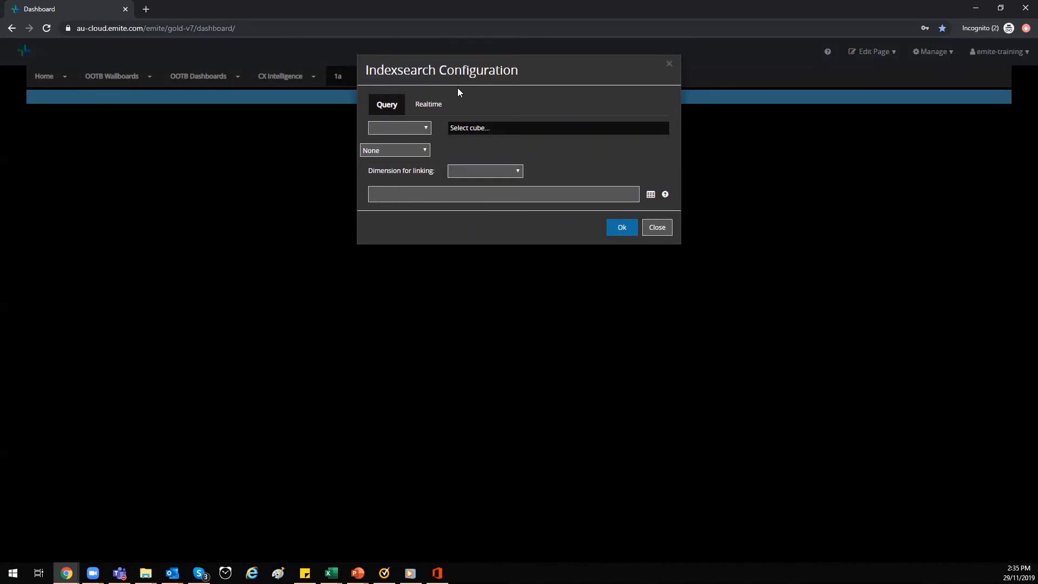
{"action": "left_click", "coordinate": [421, 111]}
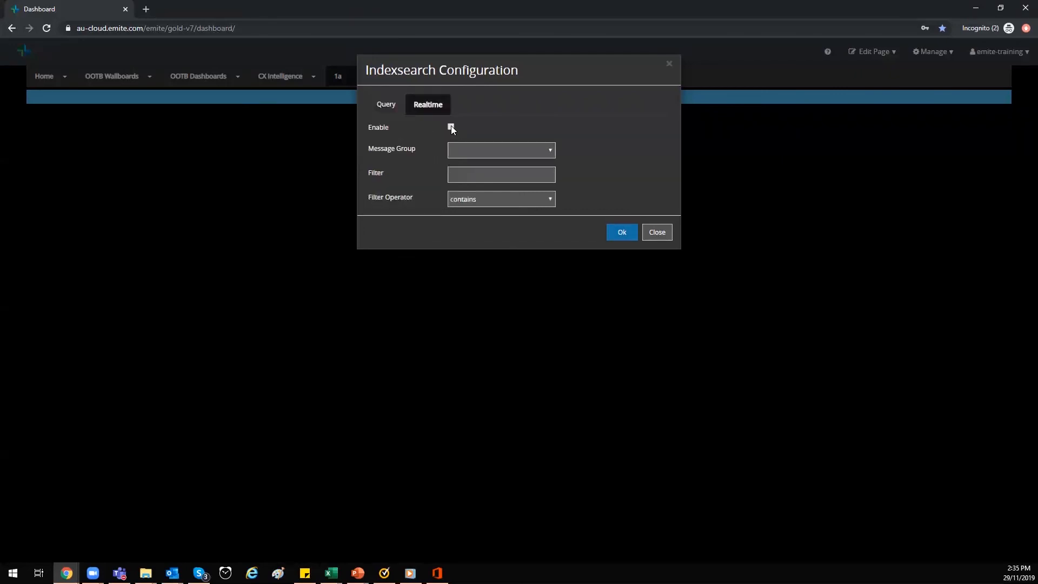
{"action": "left_click", "coordinate": [472, 154]}
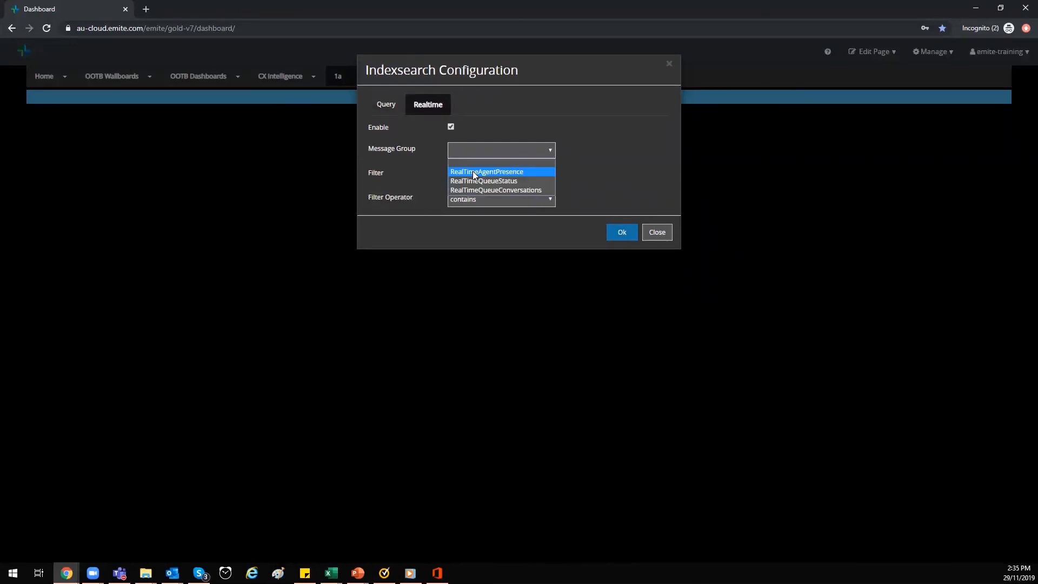
{"action": "left_click", "coordinate": [472, 171]}
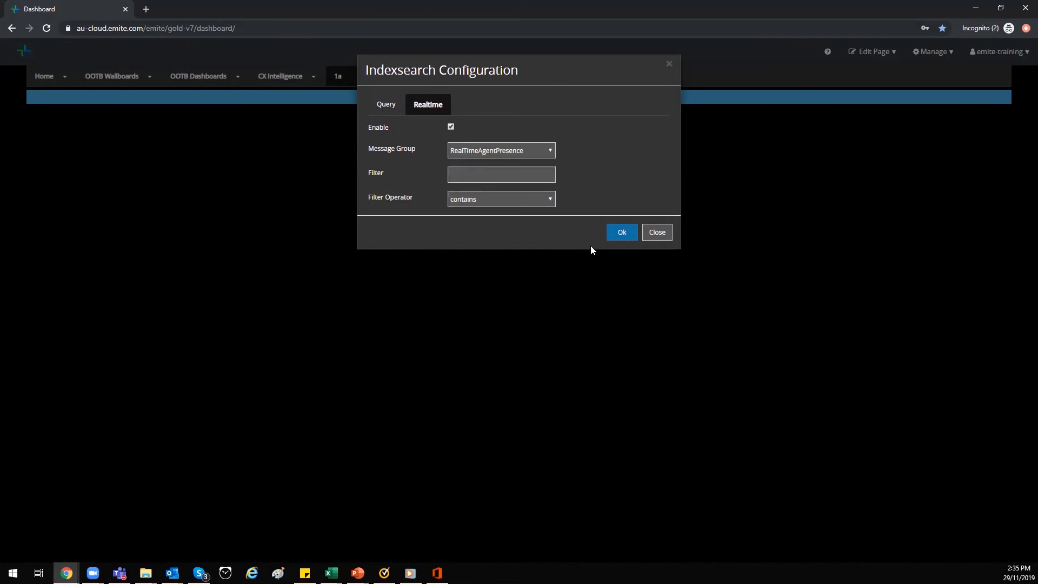
{"action": "left_click", "coordinate": [616, 233]}
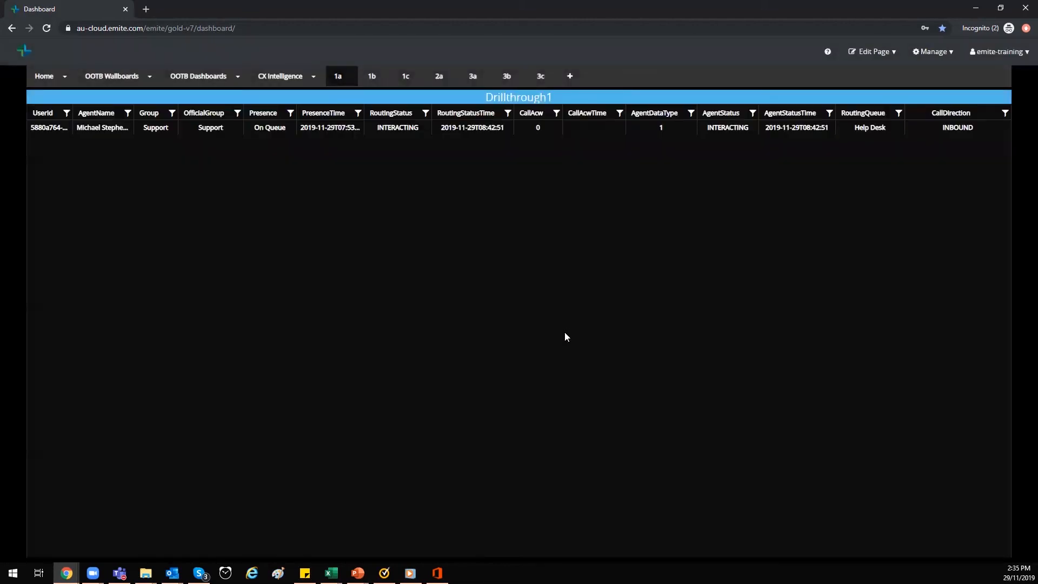
Switch from page 1a to the neighbouring pages and back to reload Drillthrough1's realtime agent data.
{"action": "left_click", "coordinate": [376, 79]}
{"action": "left_click", "coordinate": [335, 77]}
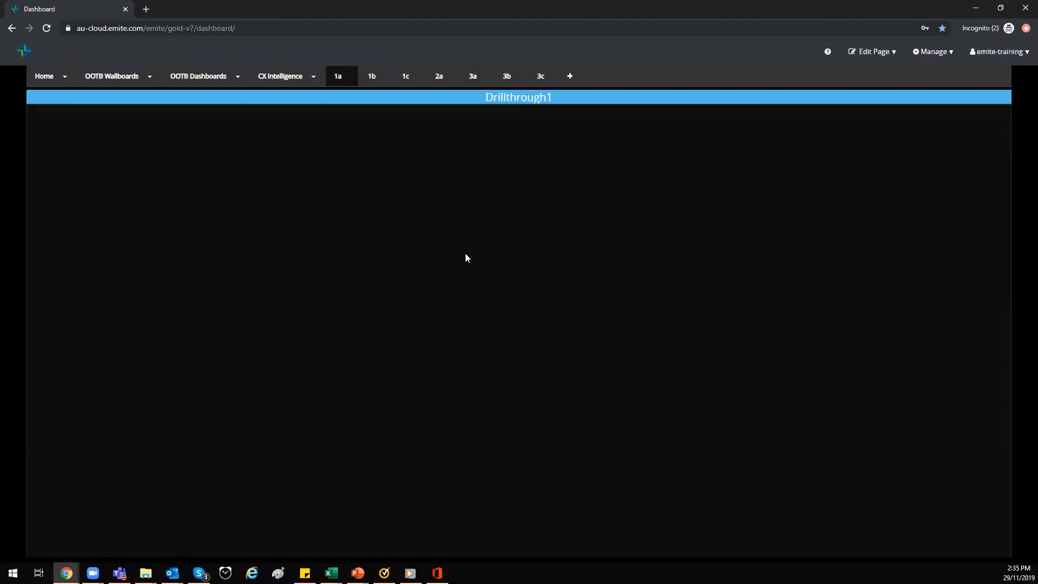
{"action": "left_click", "coordinate": [407, 77]}
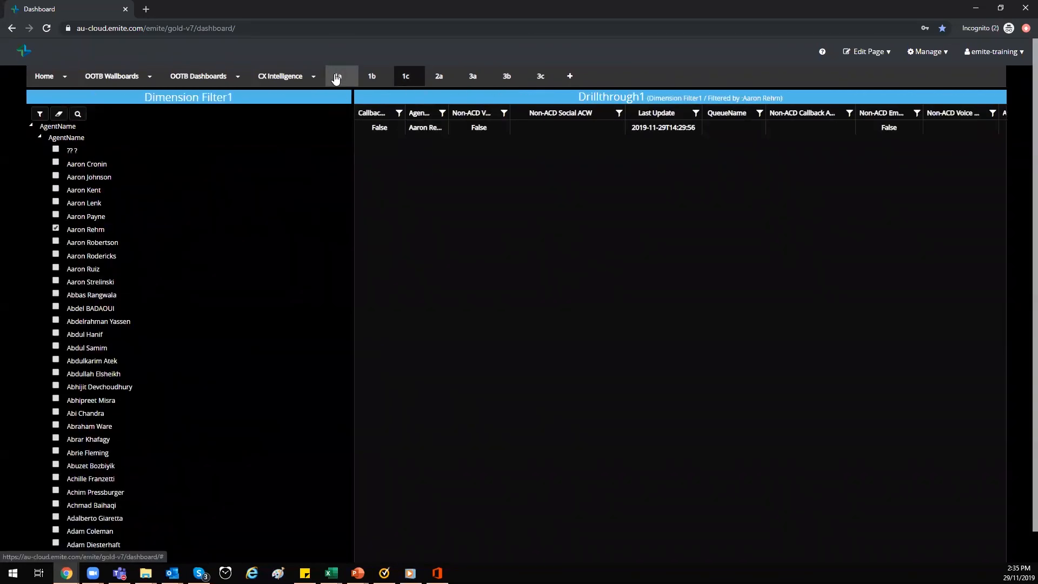
{"action": "left_click", "coordinate": [340, 77]}
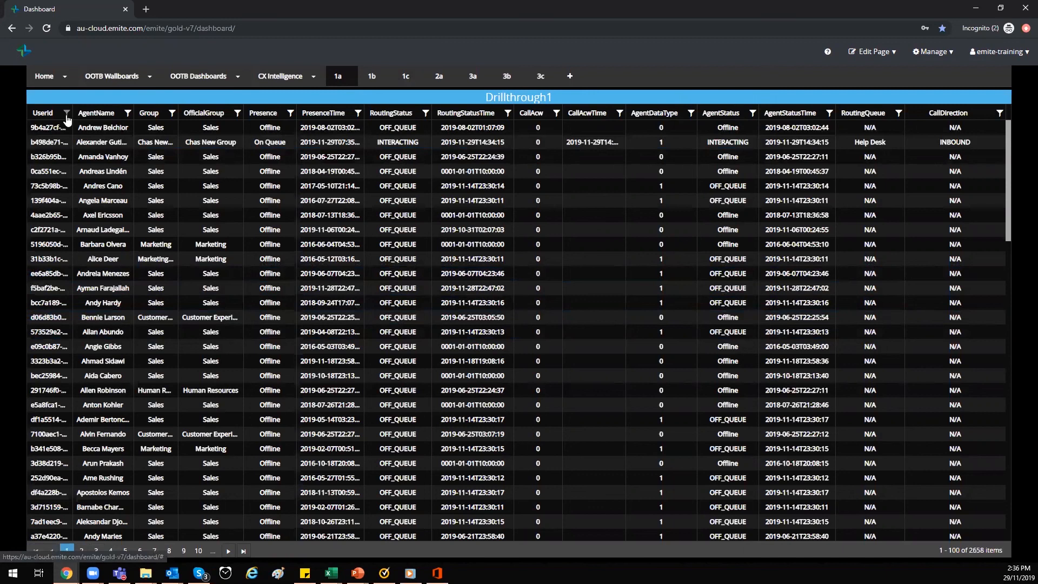
Review Drillthrough1's realtime index search settings on page 1a and close them without changes.
{"action": "mouse_move", "coordinate": [924, 102]}
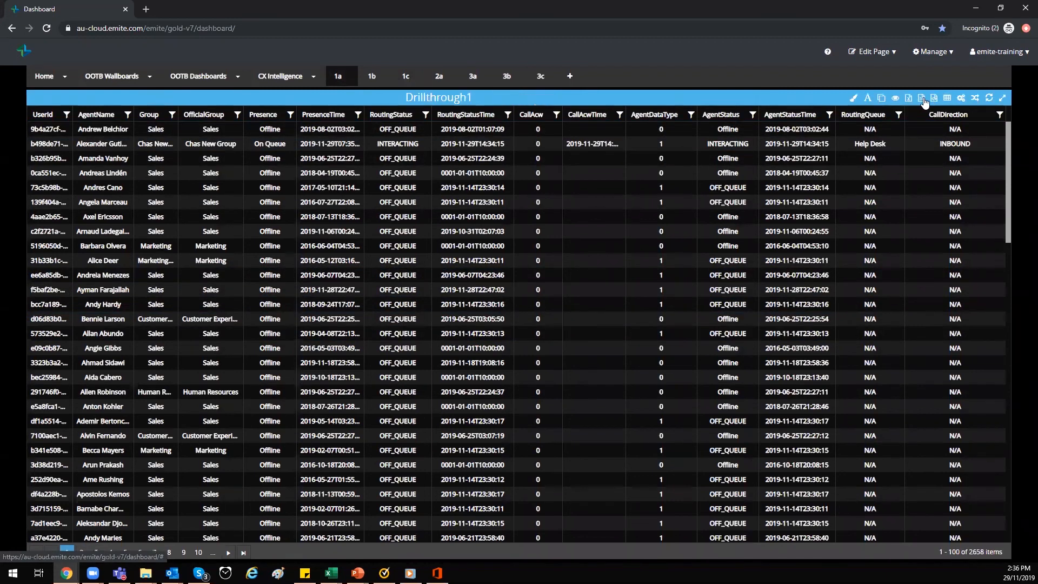
{"action": "left_click", "coordinate": [961, 98]}
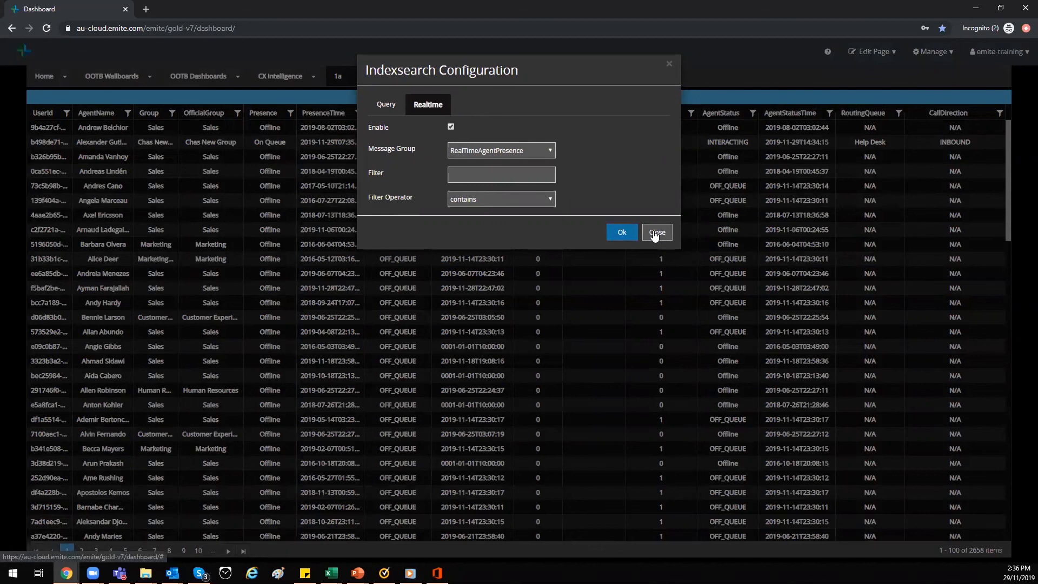
{"action": "left_click", "coordinate": [230, 217]}
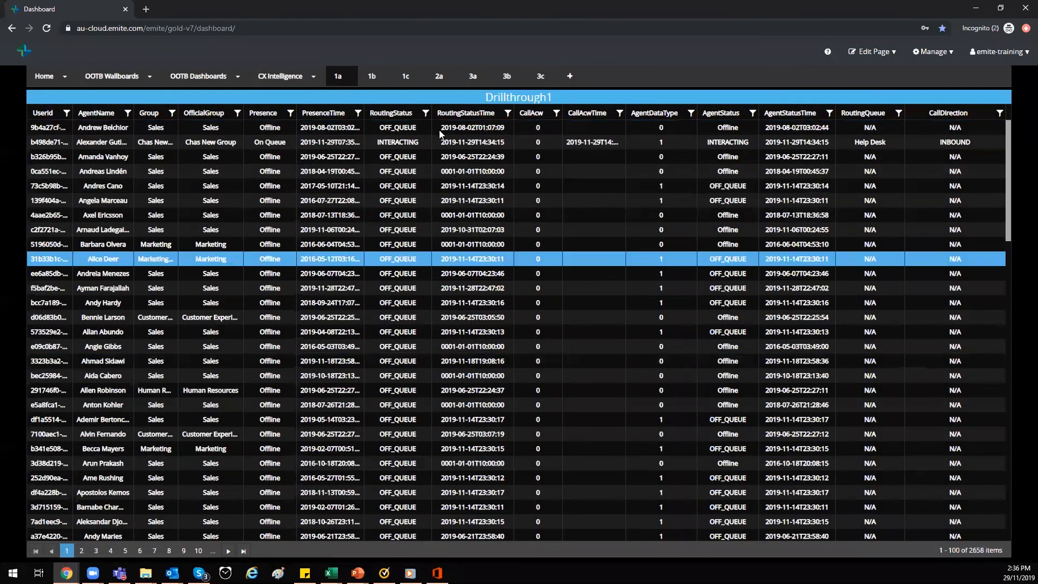
On page 1b, filter the charts by the Billing, Customer Experience, Customer Support, Help Desk and Member Services queues.
{"action": "left_click", "coordinate": [373, 79]}
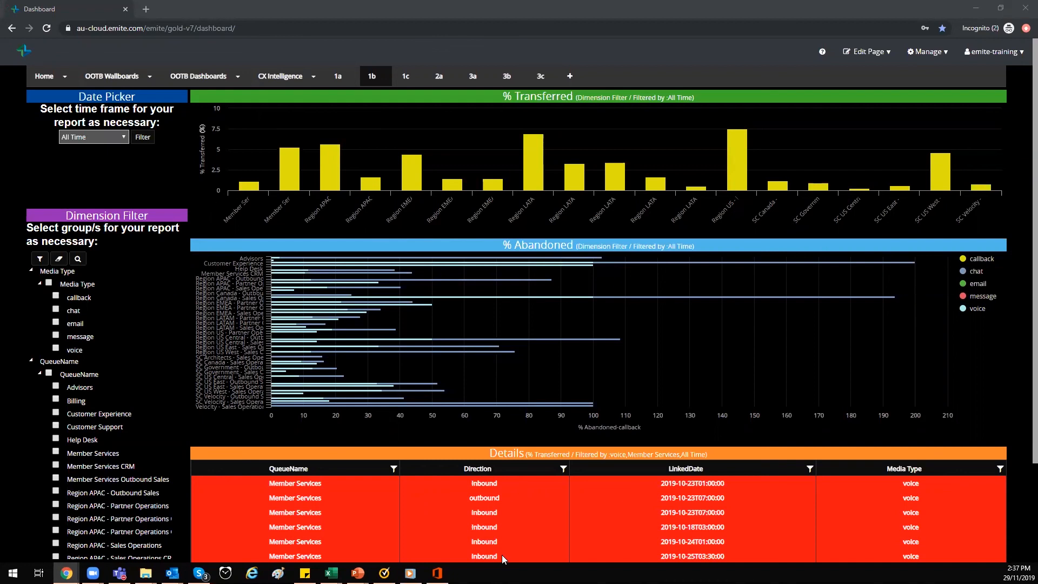
{"action": "left_click", "coordinate": [56, 399]}
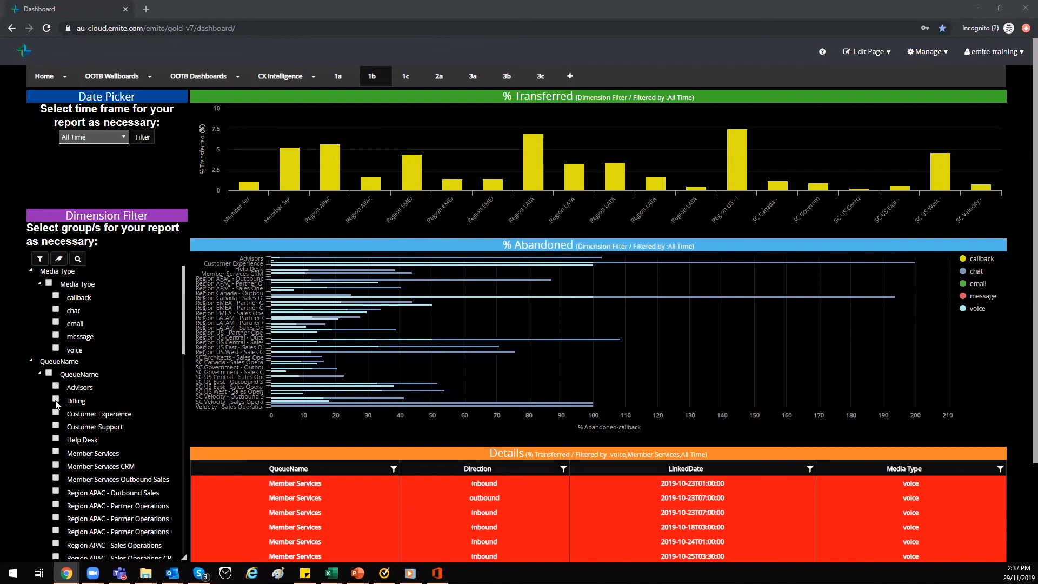
{"action": "left_click", "coordinate": [56, 413]}
{"action": "left_click", "coordinate": [56, 426]}
{"action": "left_click", "coordinate": [56, 439]}
{"action": "left_click", "coordinate": [56, 452]}
{"action": "left_click", "coordinate": [40, 258]}
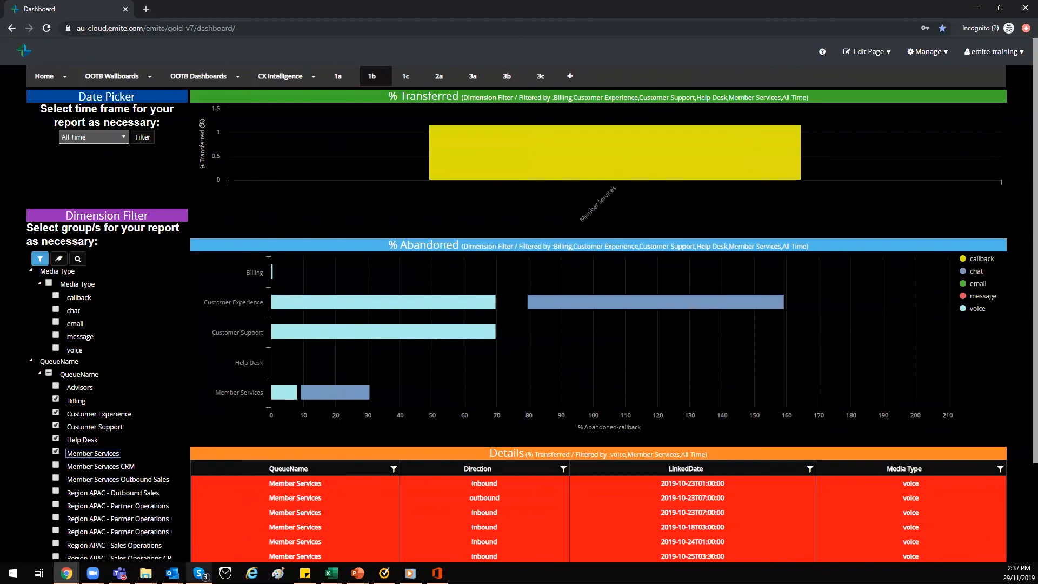
{"action": "mouse_move", "coordinate": [199, 573]}
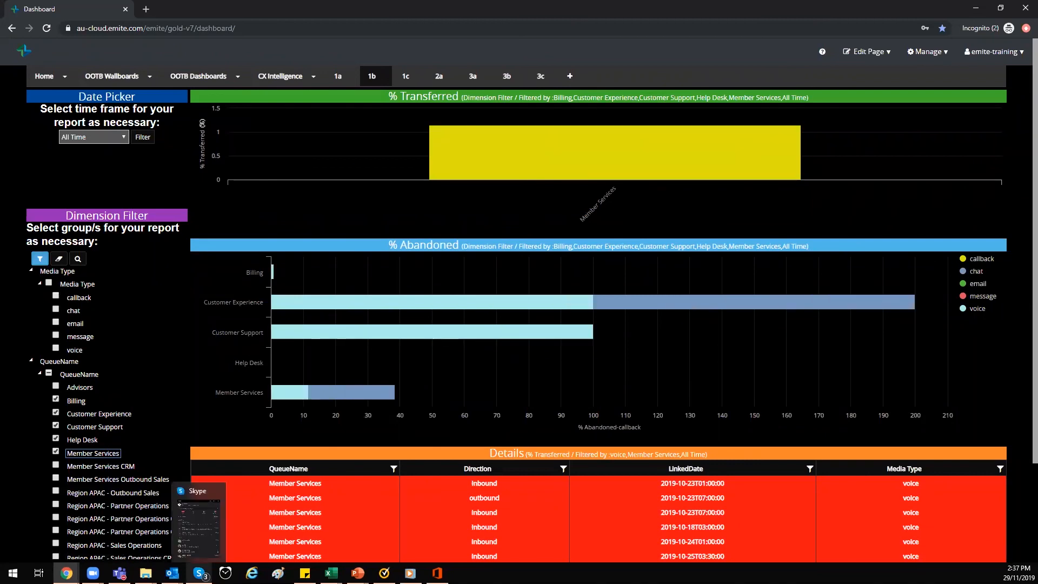